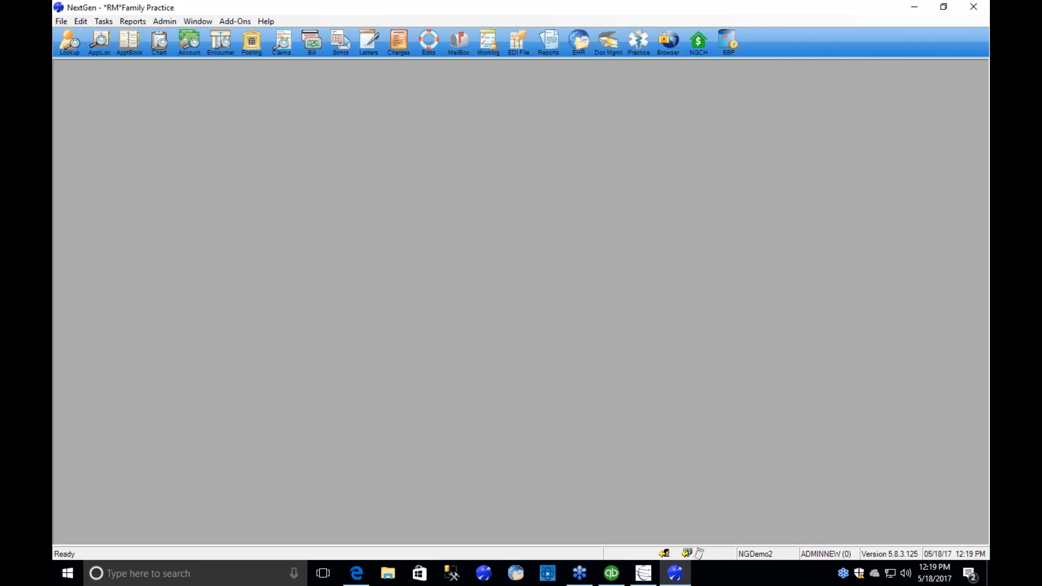
Launch the RefundManager 3 add-on from NextGen, dismiss its status window and open Credit Scout.
click(240, 22)
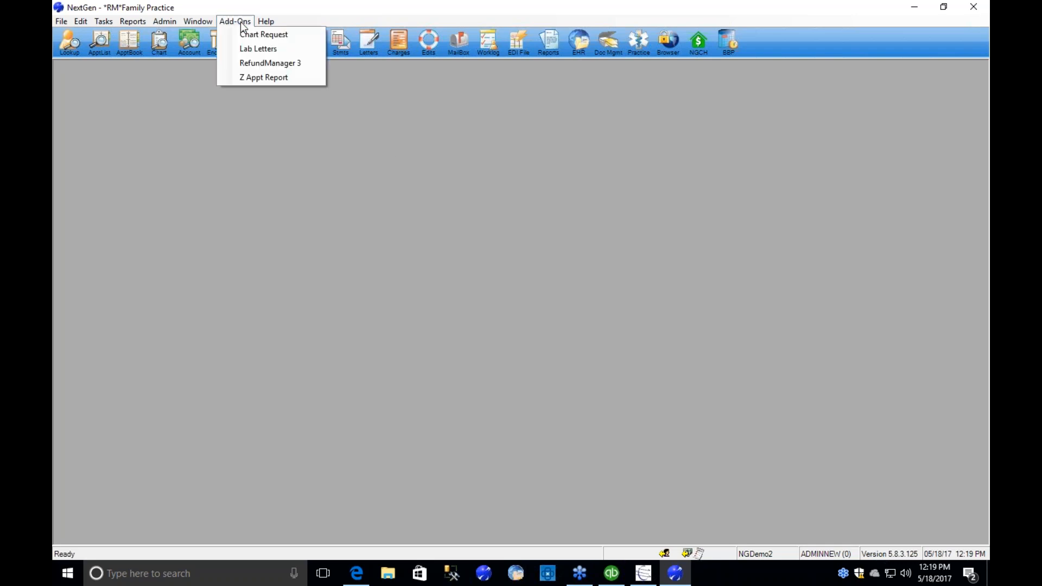
click(279, 62)
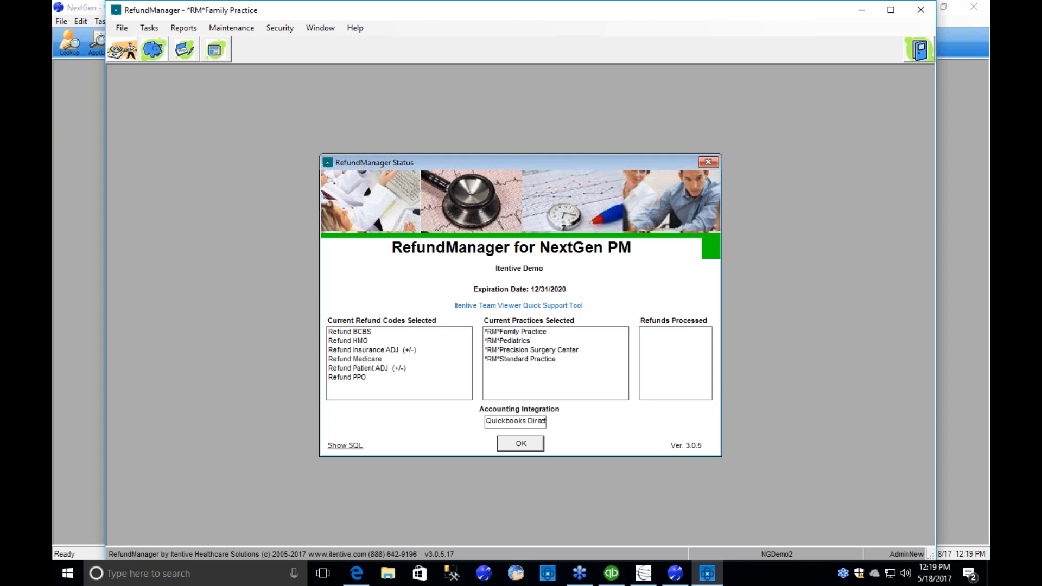
key(Return)
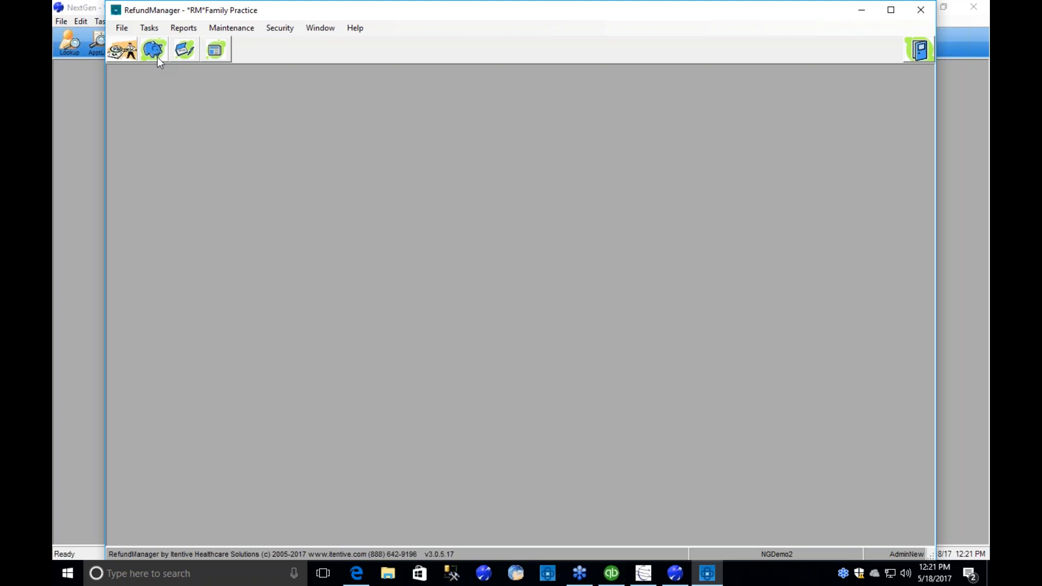
click(216, 50)
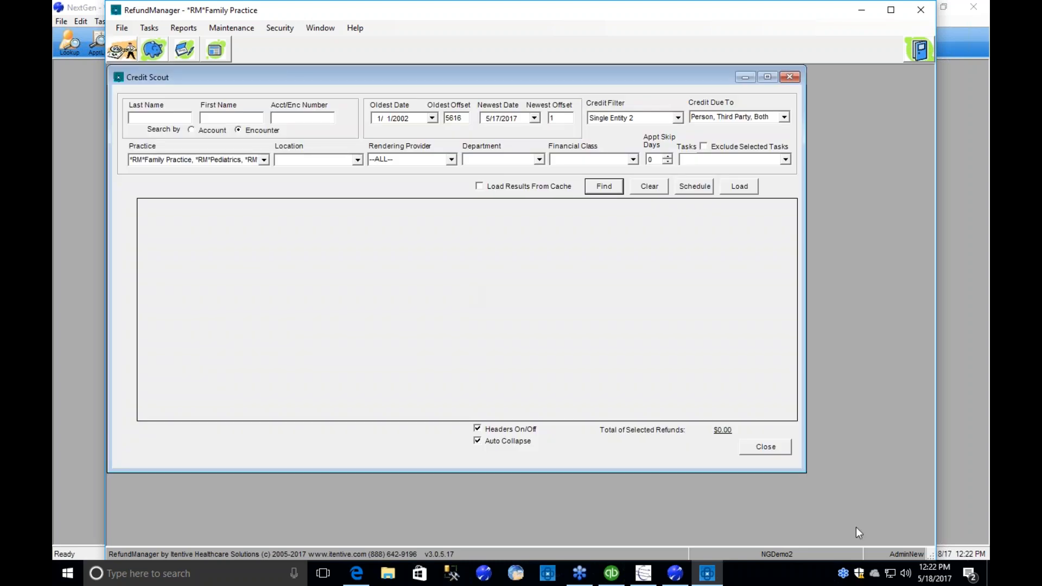
Enlarge the Credit Scout window and find all guarantors with credits using the existing filters.
drag(806, 472, 912, 529)
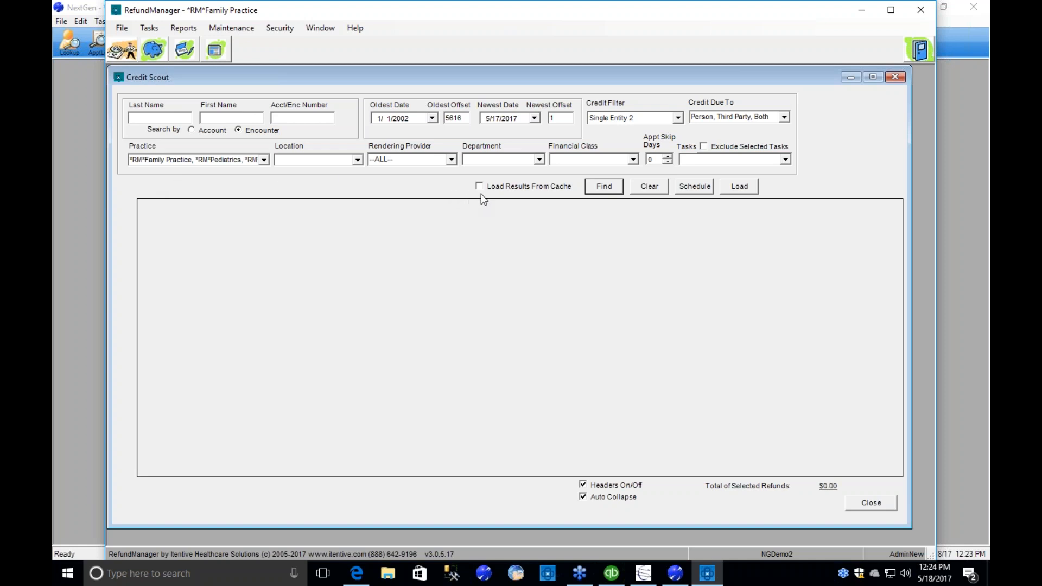
click(605, 191)
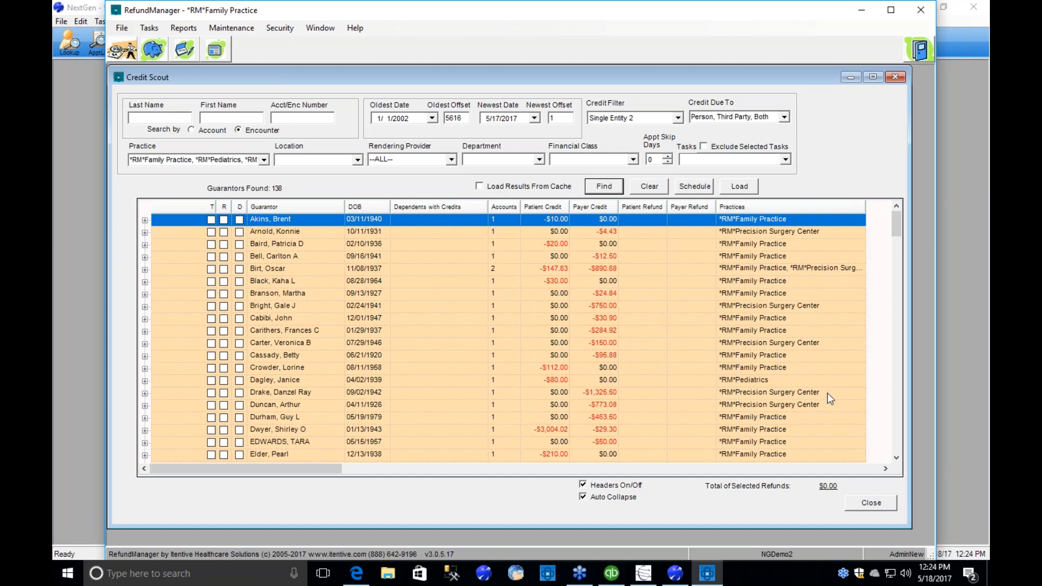
Expand the Family Practice guarantor with the $123.00 patient credit in the results list.
click(897, 427)
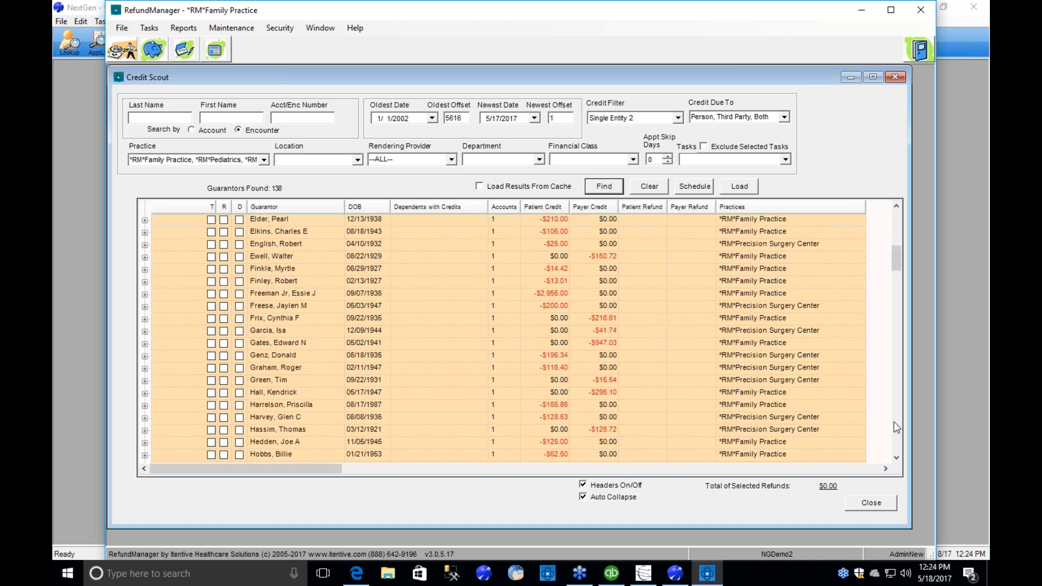
click(896, 428)
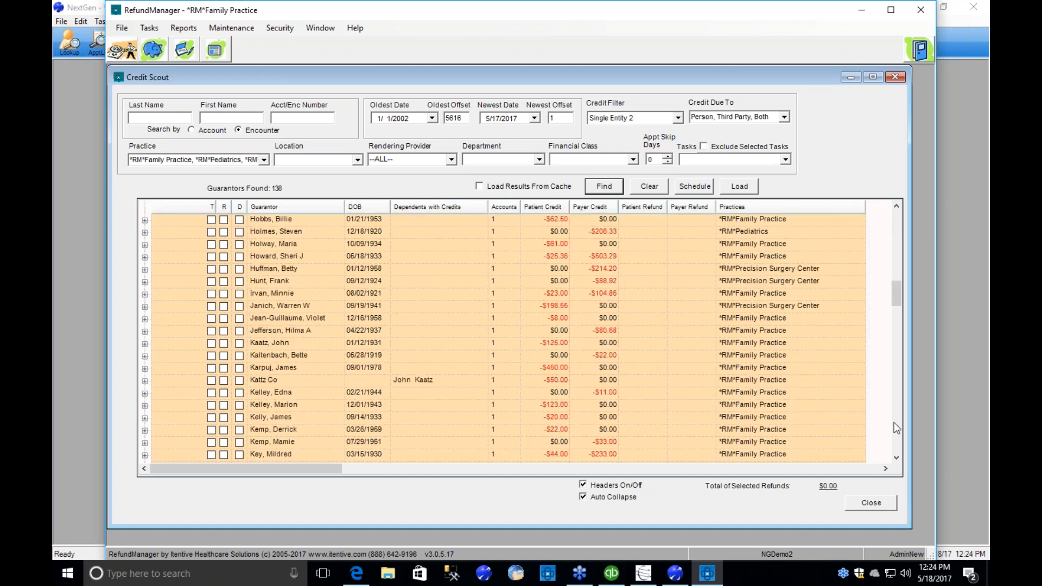
click(898, 456)
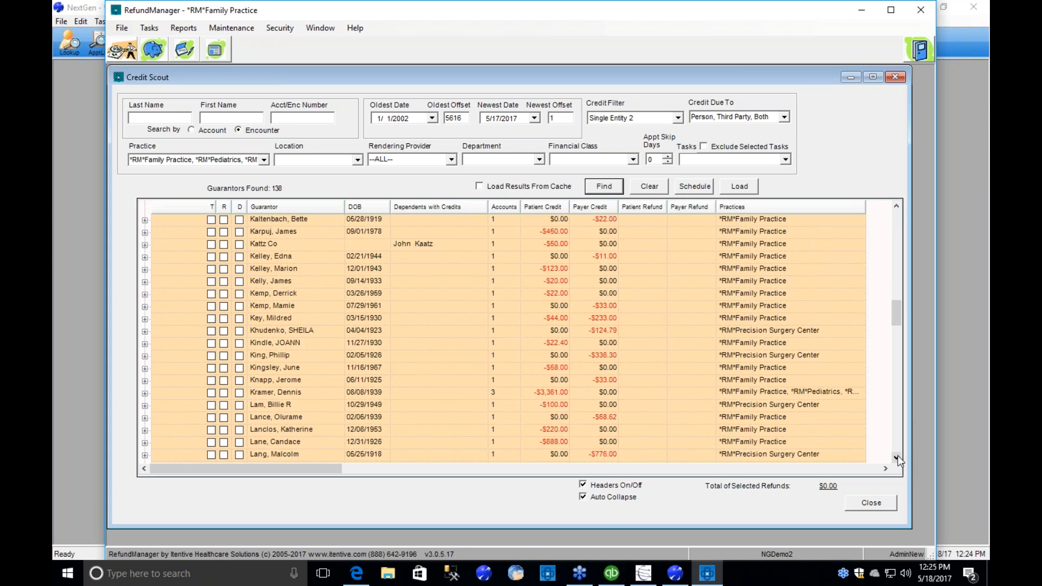
click(898, 456)
click(898, 456)
click(898, 456)
click(898, 456)
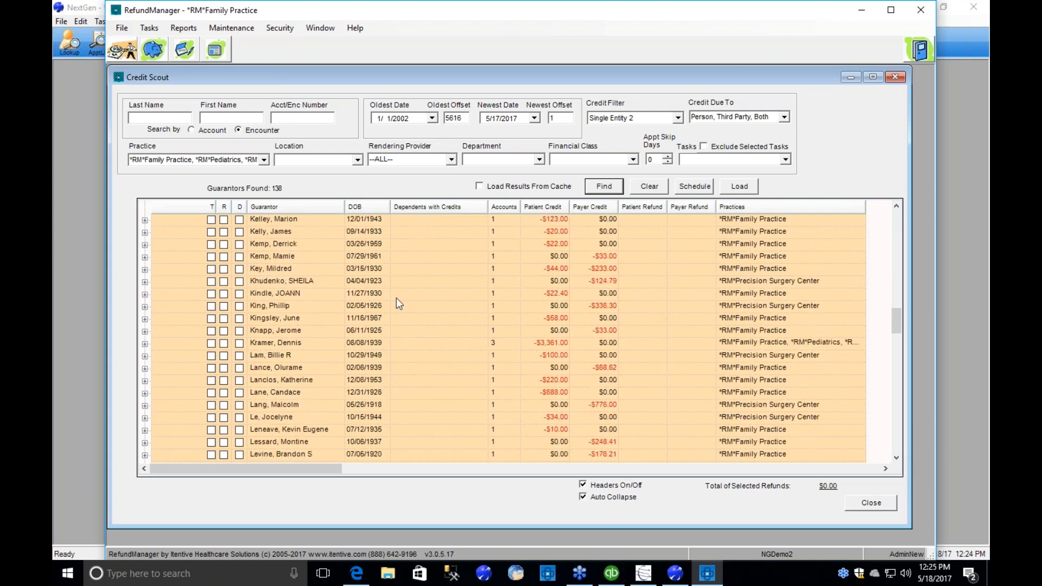
click(295, 220)
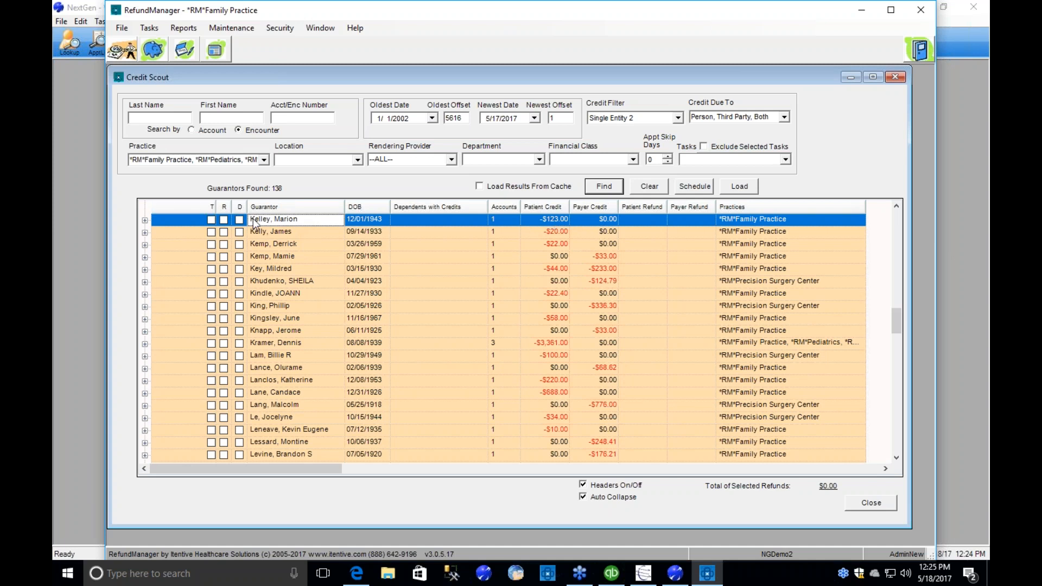
click(144, 221)
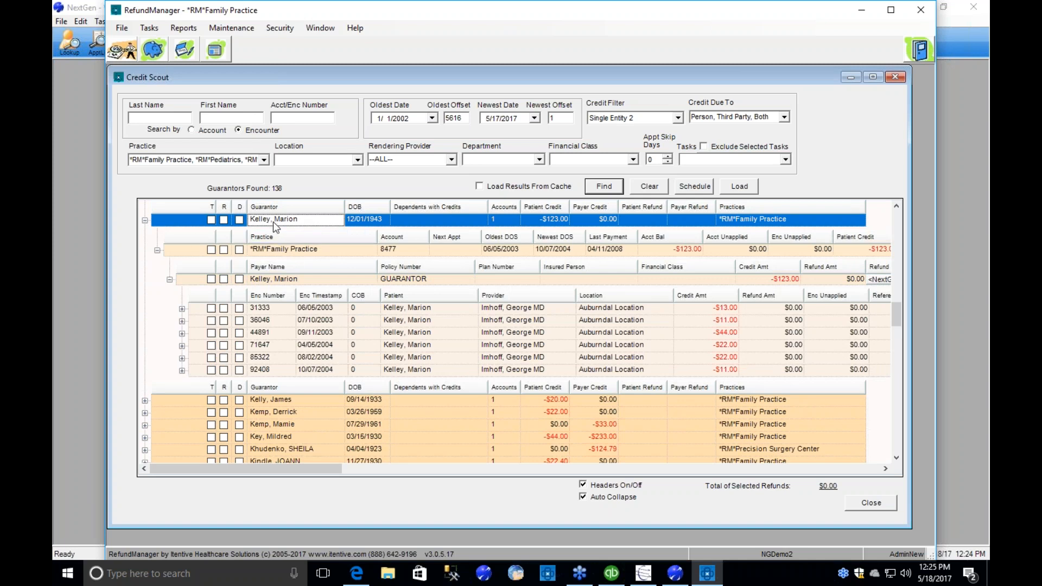
Examine the guarantor's practice, payer and encounter levels, including the charge detail under the 06/05/2003 encounter.
click(282, 250)
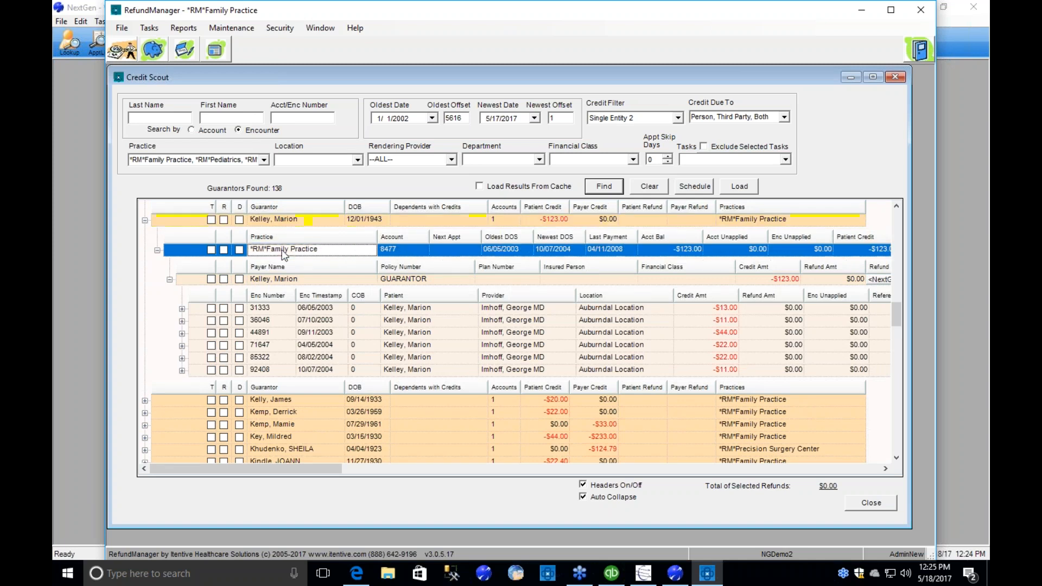
click(318, 278)
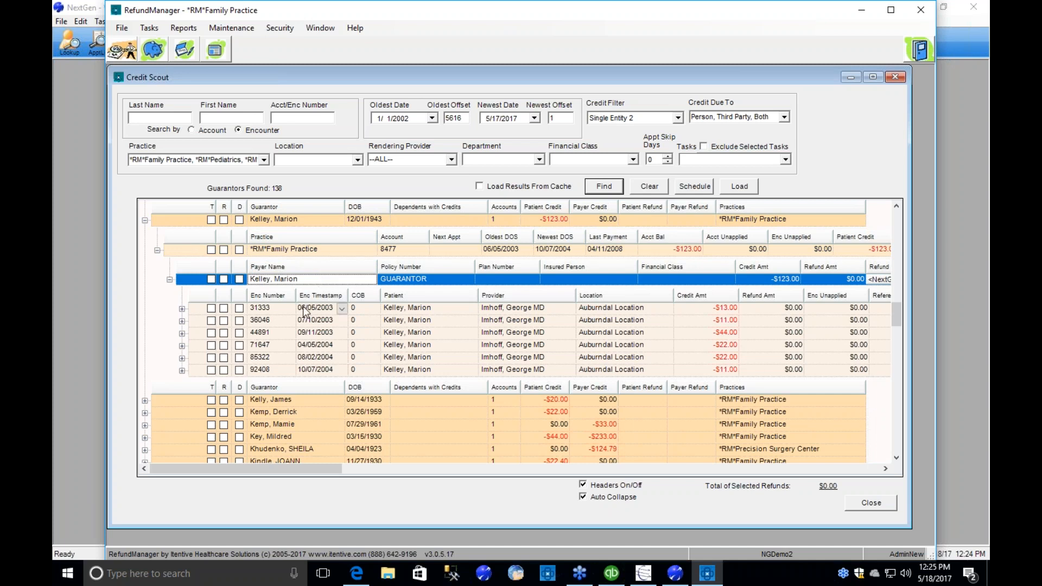
click(278, 308)
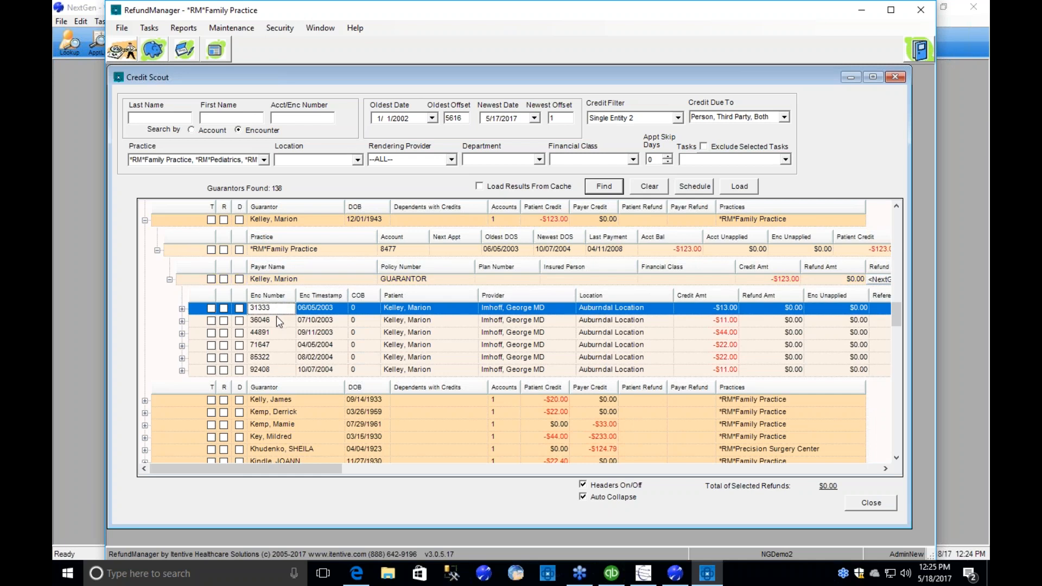
click(273, 320)
click(182, 309)
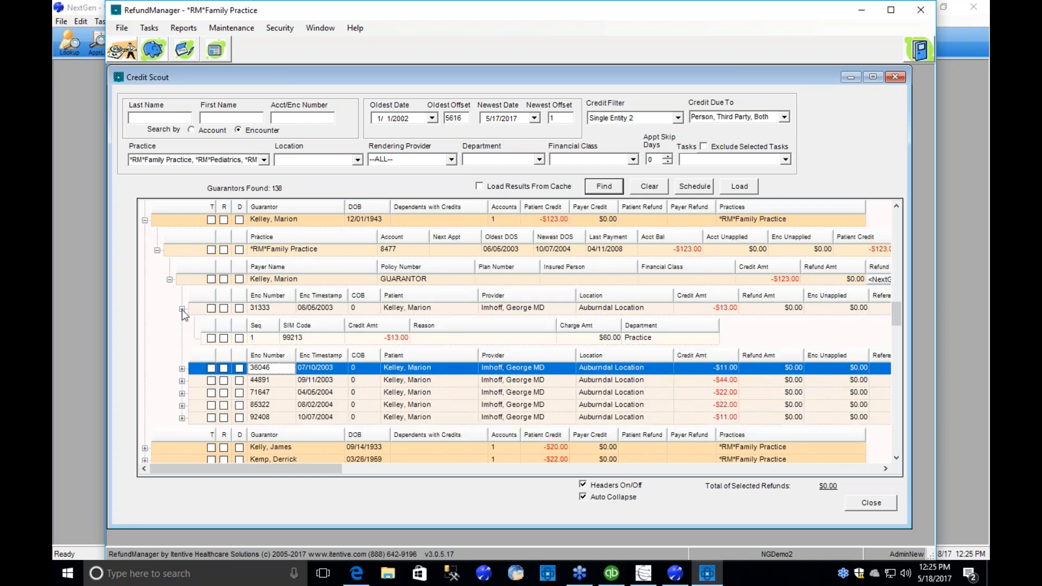
click(182, 309)
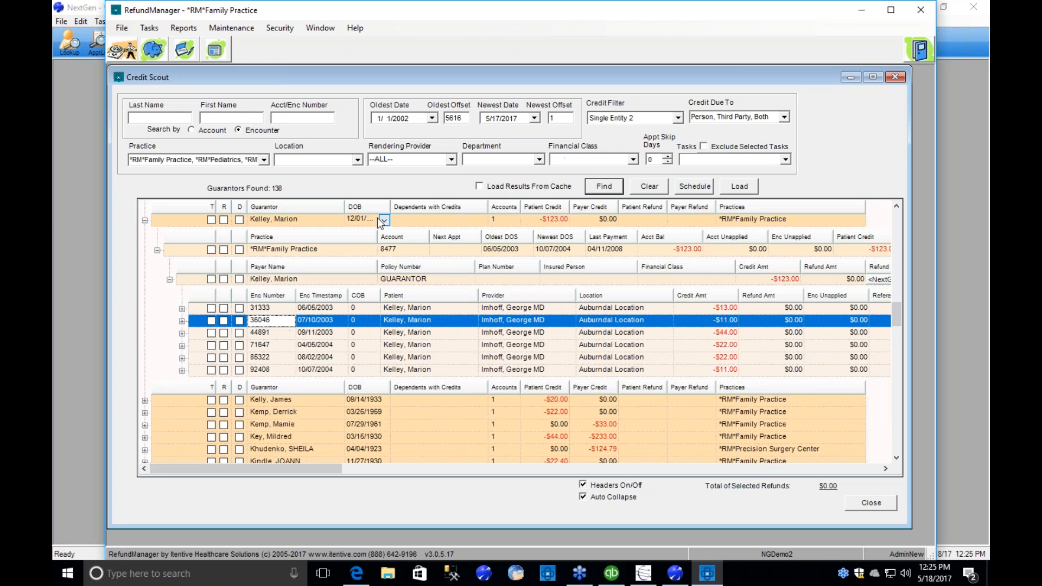
View the actions available for the guarantor and check the account balance at the practice level.
click(298, 220)
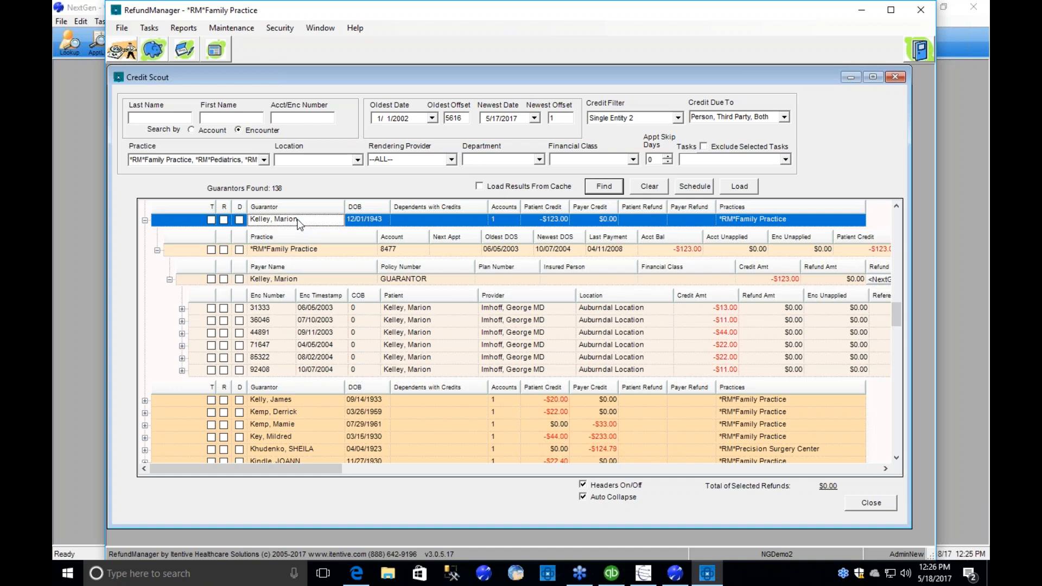
right_click(299, 224)
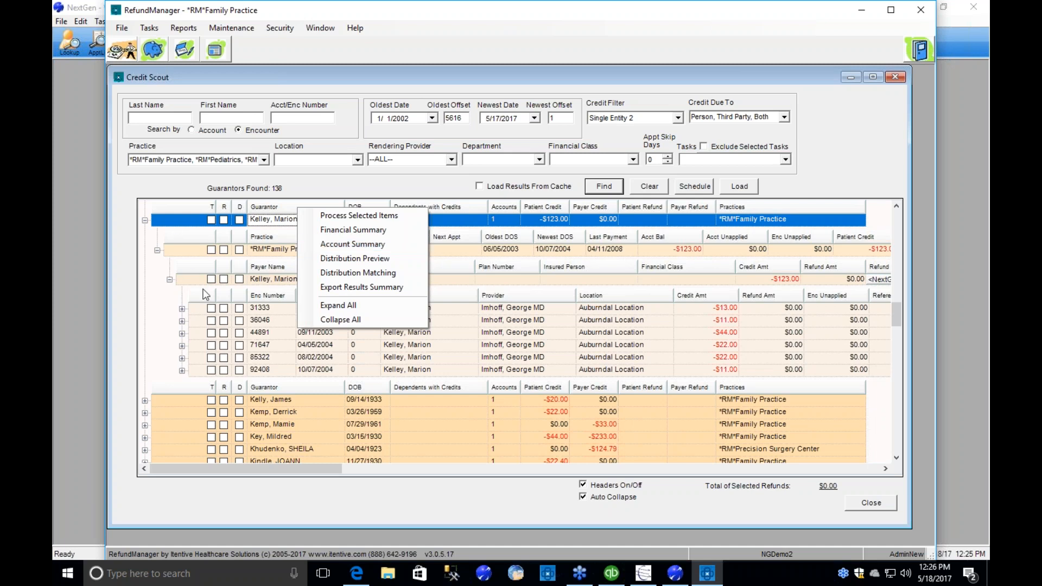
click(267, 223)
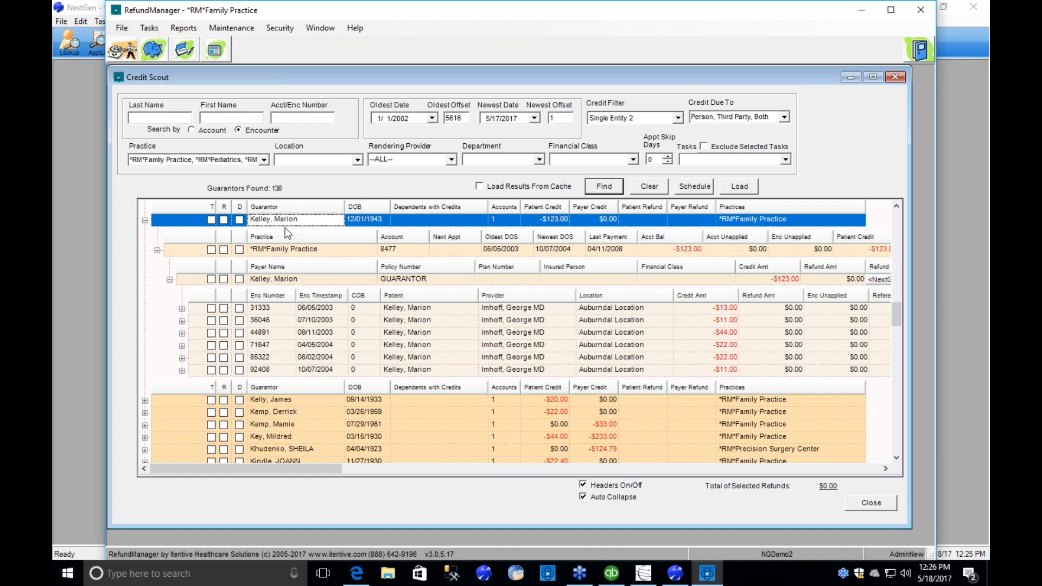
click(680, 249)
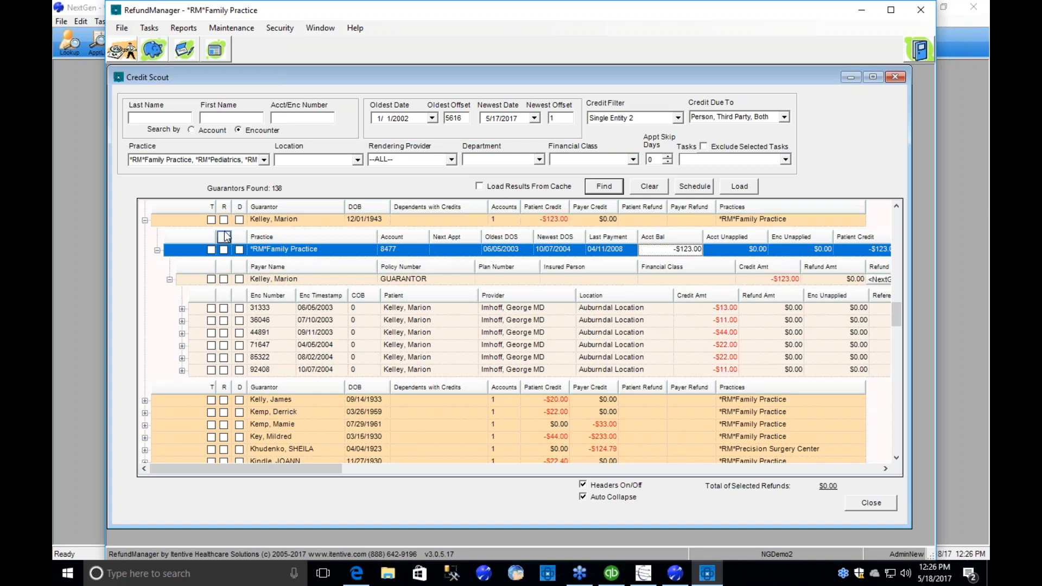
Mark the 07/10/2003 encounter and the guarantor's remaining credits for refund, and turn off the sub-level column headers.
click(224, 321)
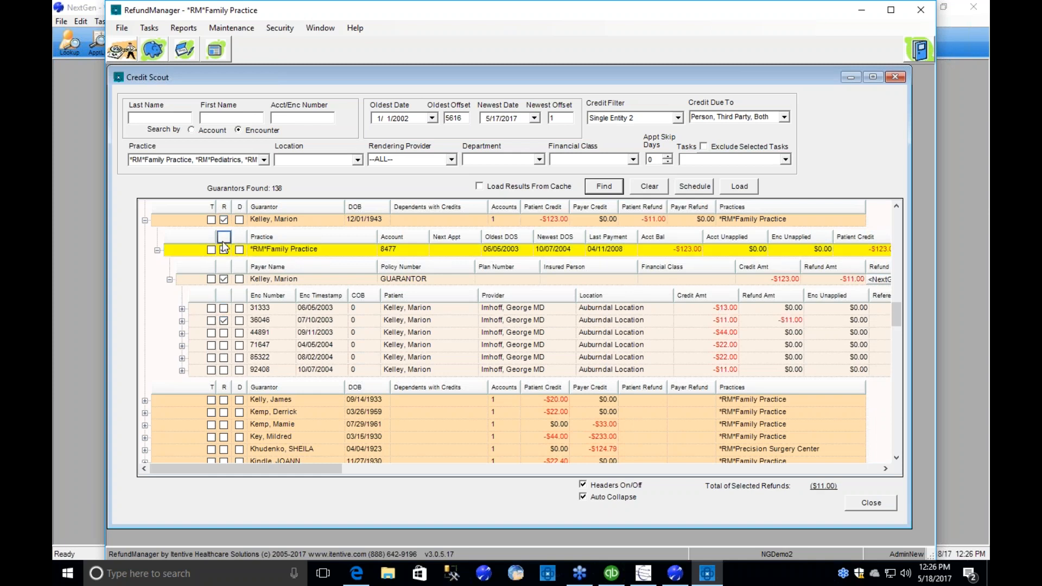
click(224, 220)
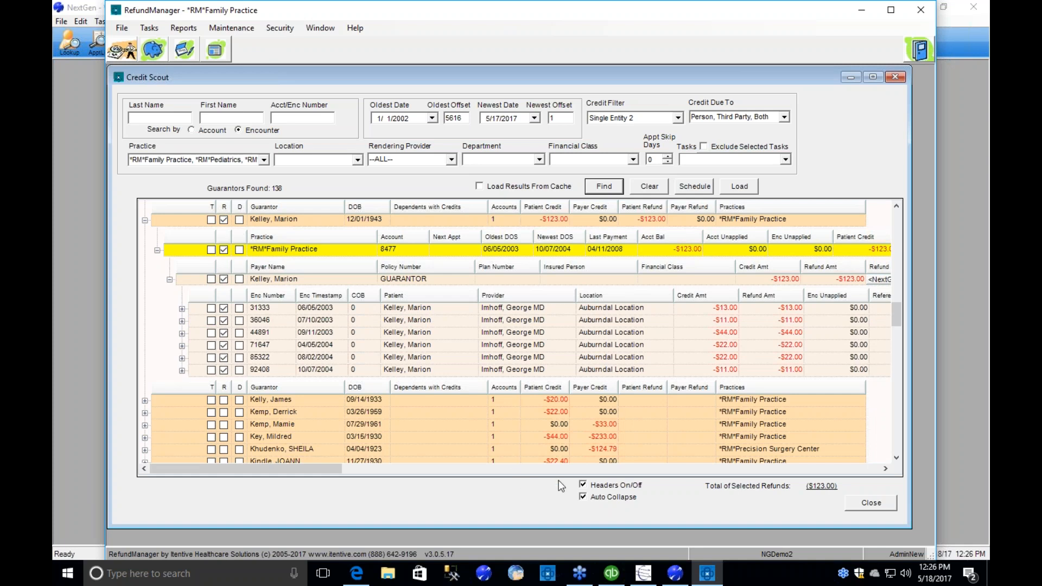
click(582, 484)
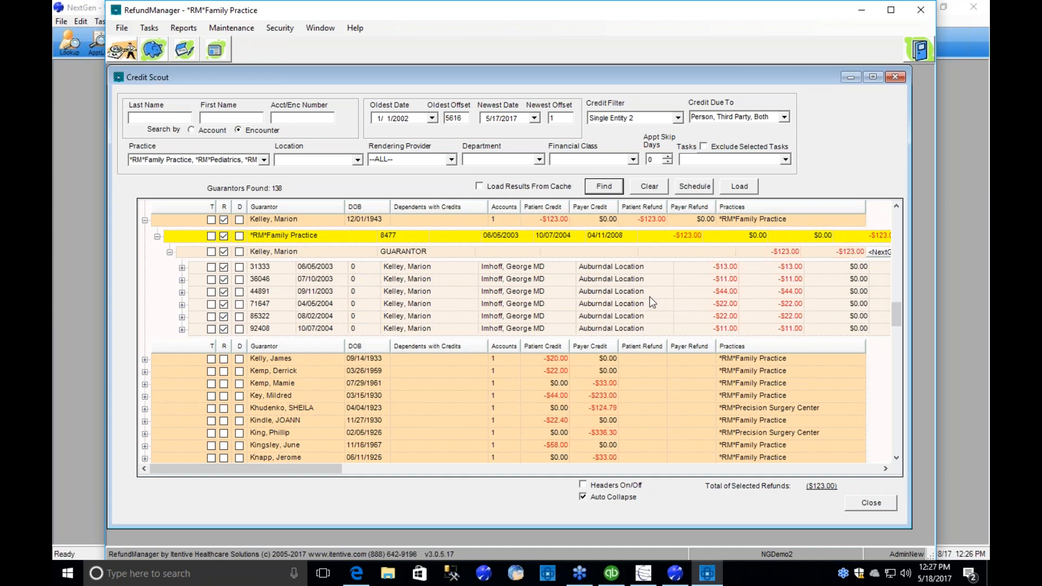
Expand the guarantor with $44.00 patient and $233.00 payer credits and review the practice, guarantor, Medicare GA and United Healthcare rows.
click(303, 397)
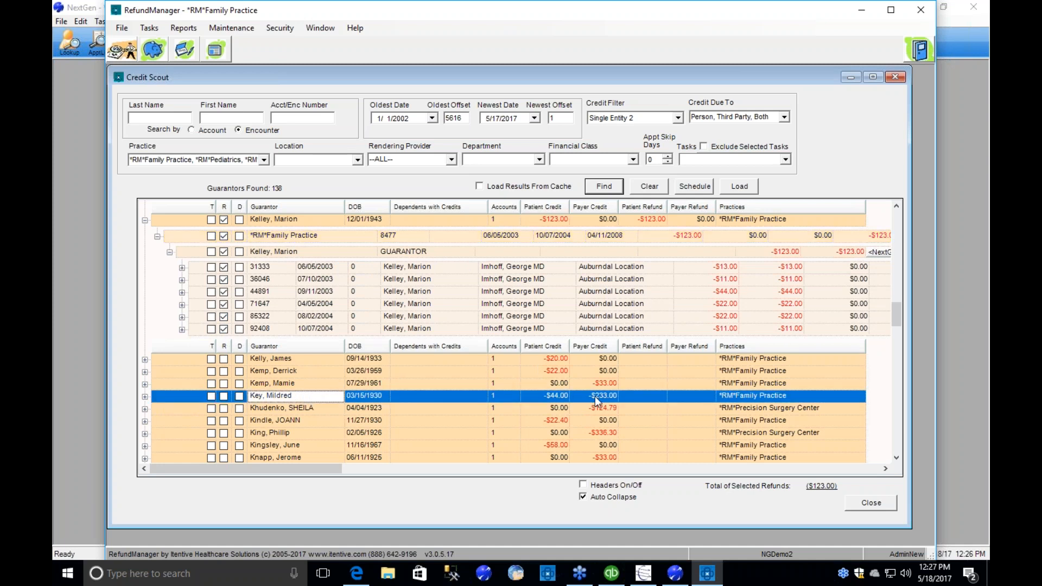
scroll(595, 396, down, 4)
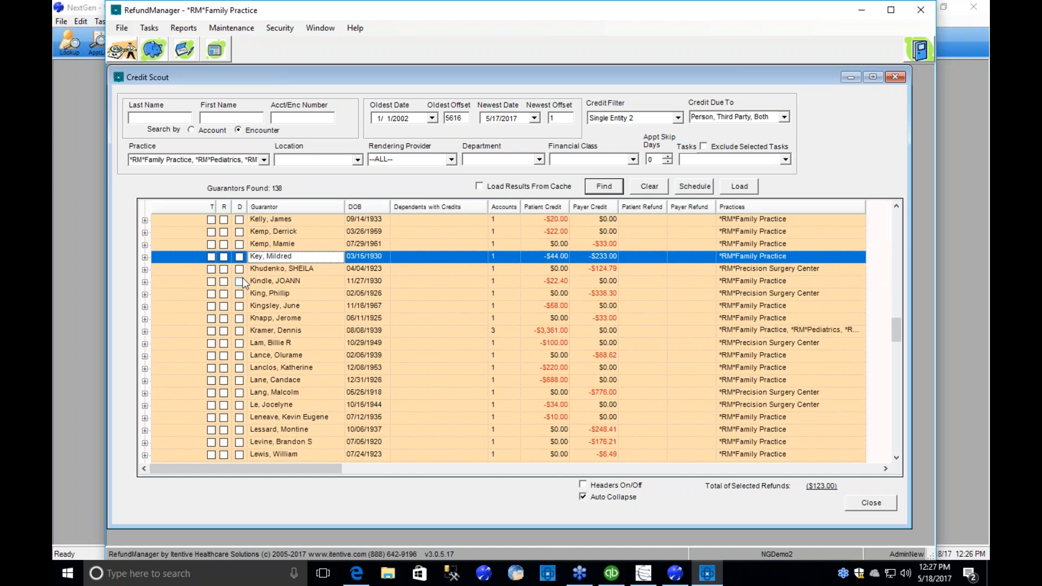
click(145, 257)
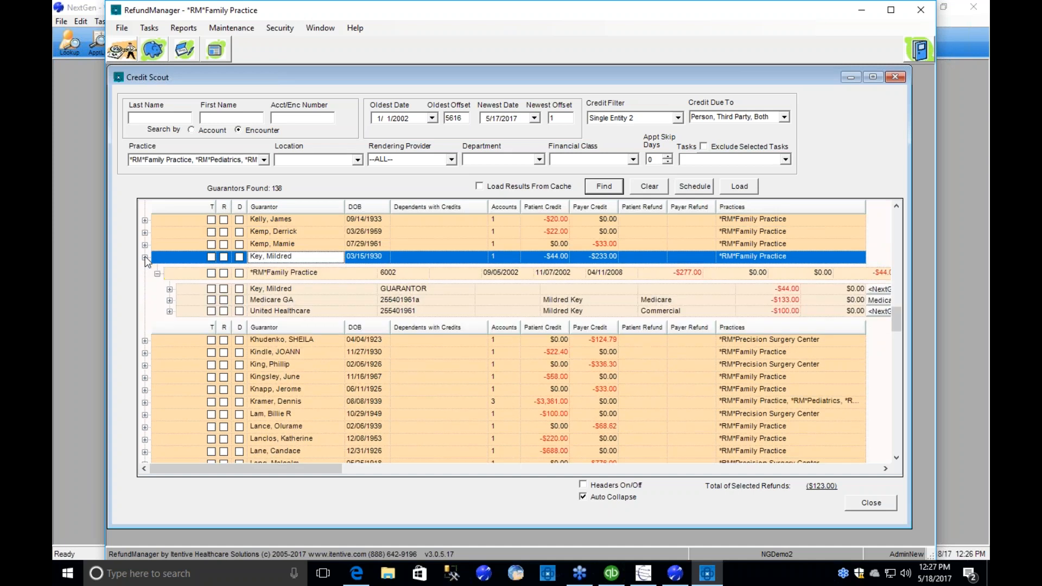
click(308, 272)
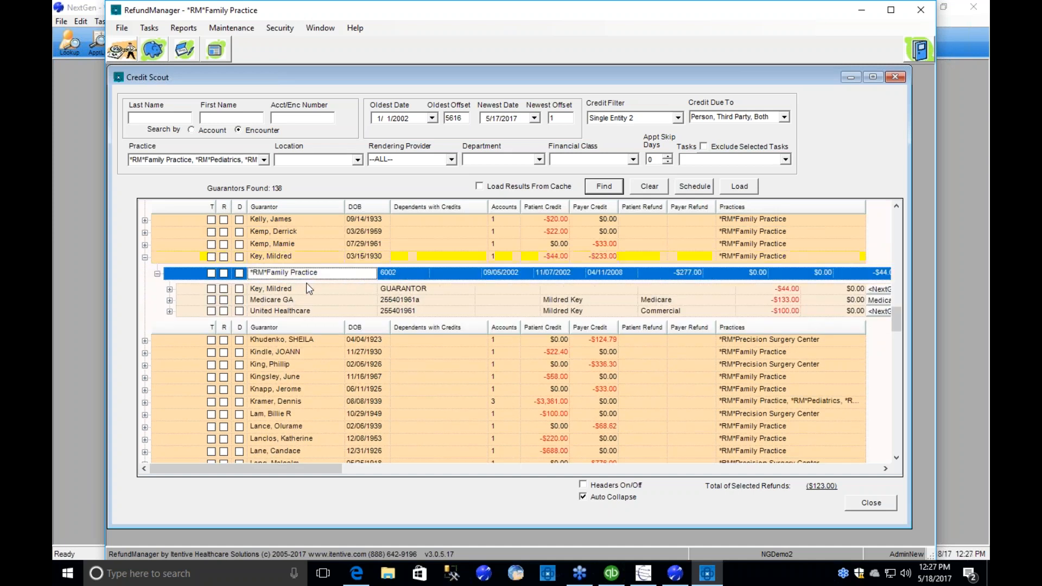
click(304, 288)
click(305, 300)
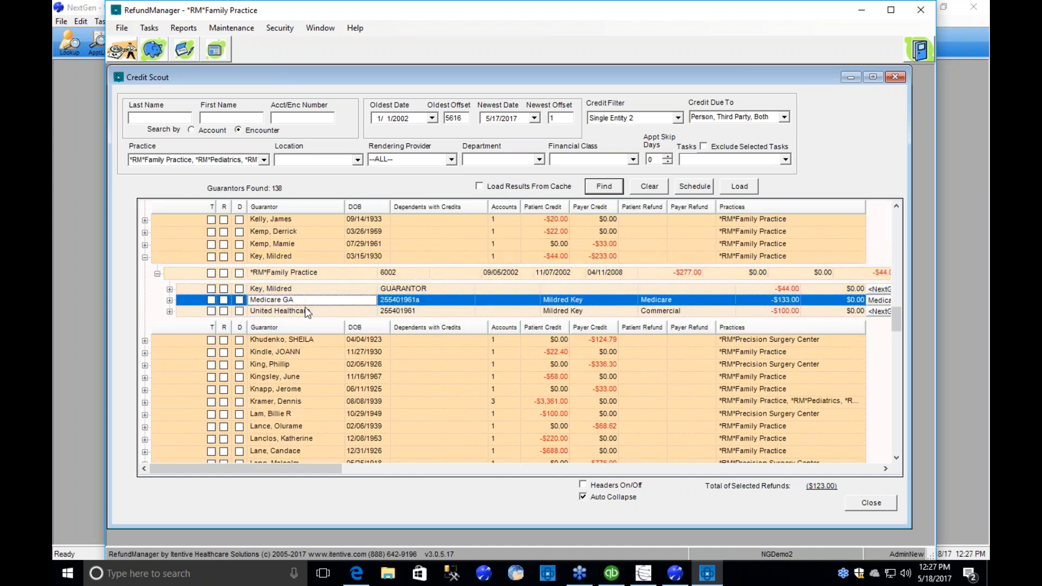
click(305, 314)
click(305, 302)
click(308, 293)
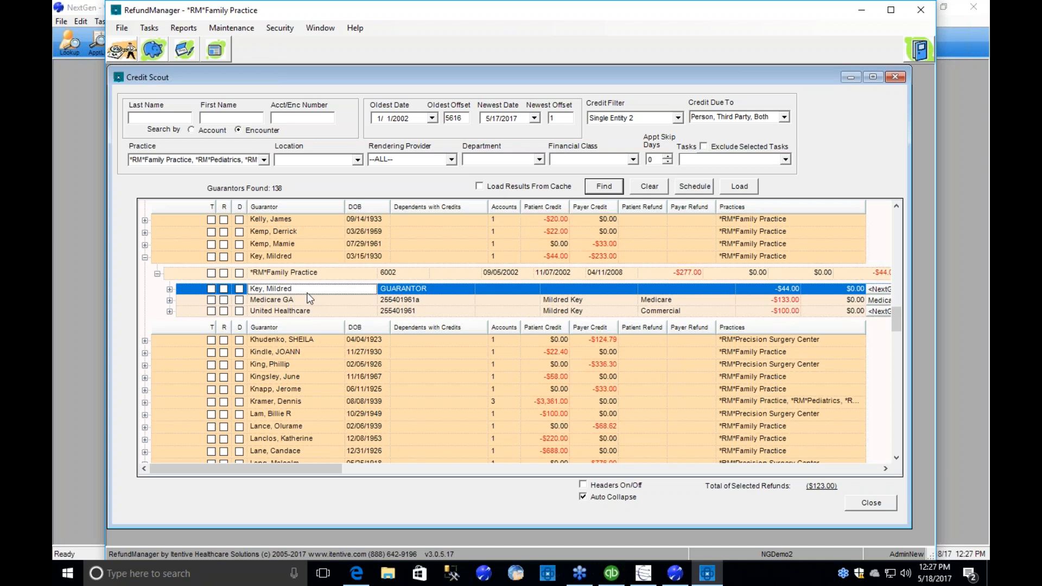
Show the encounters under the guarantor, Medicare GA and United Healthcare, and mark the guarantor-level $44.00 credit for refund.
click(170, 289)
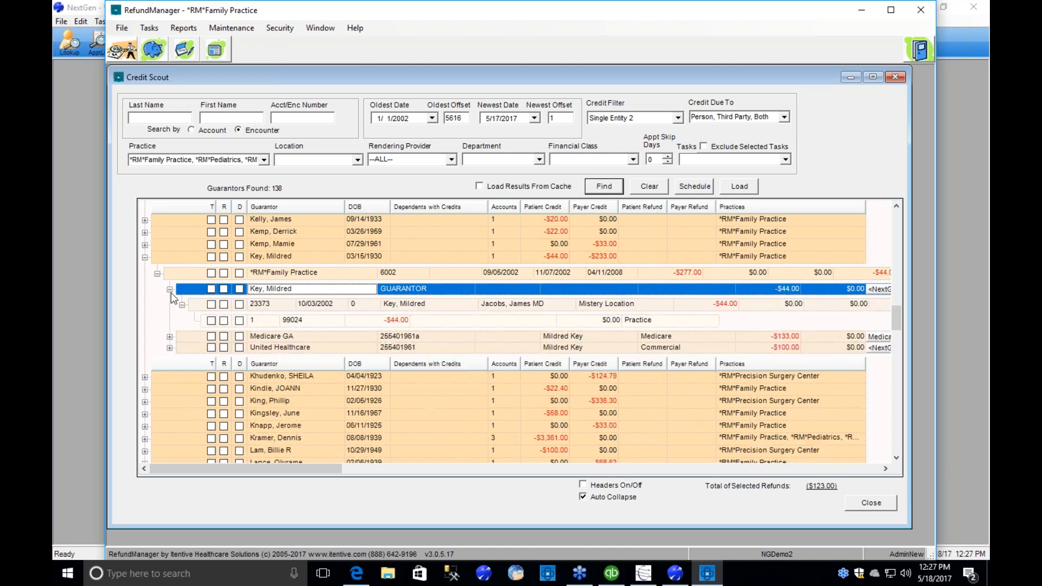
click(169, 336)
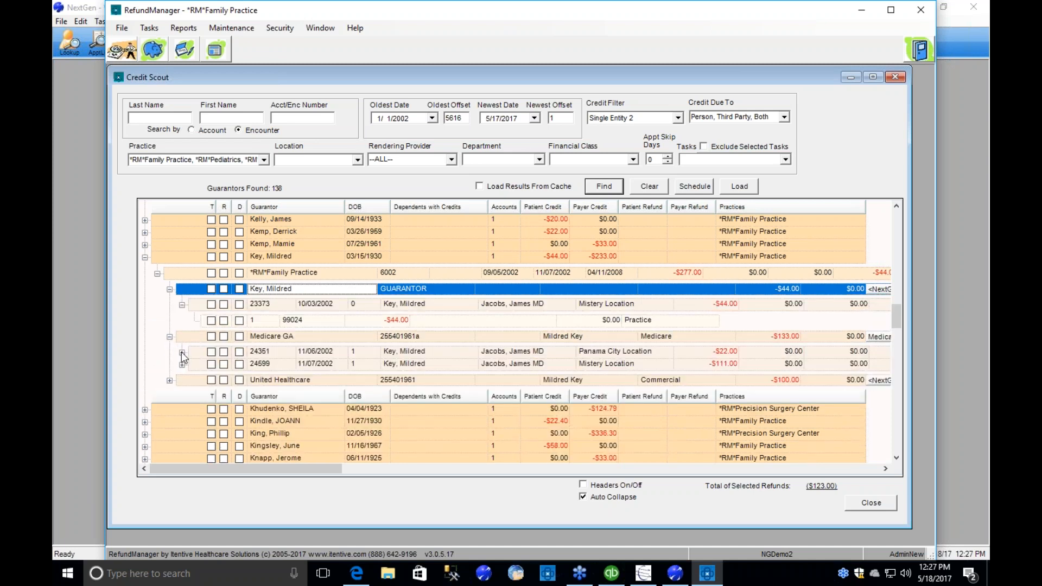
click(182, 304)
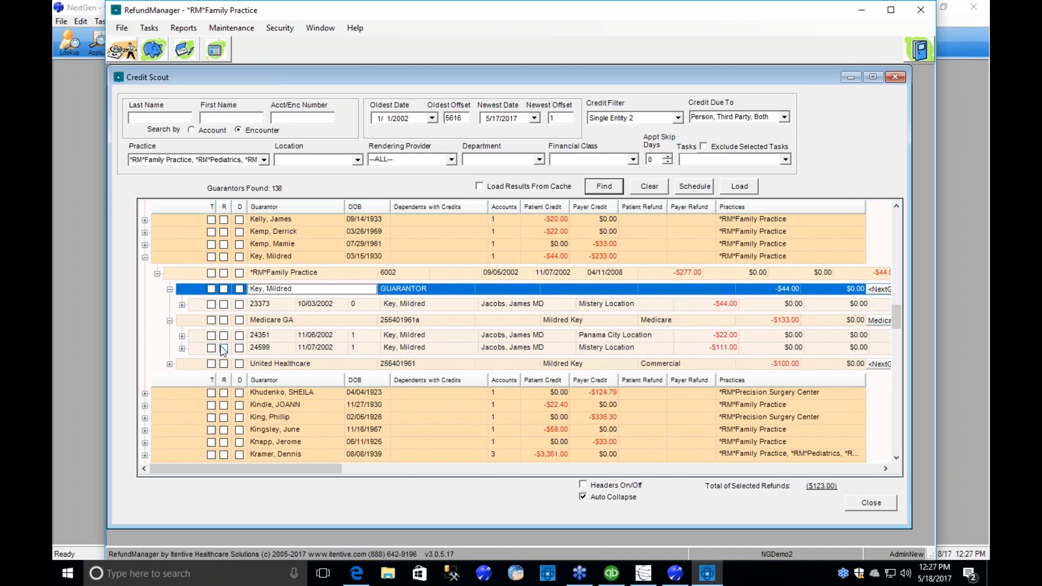
click(170, 364)
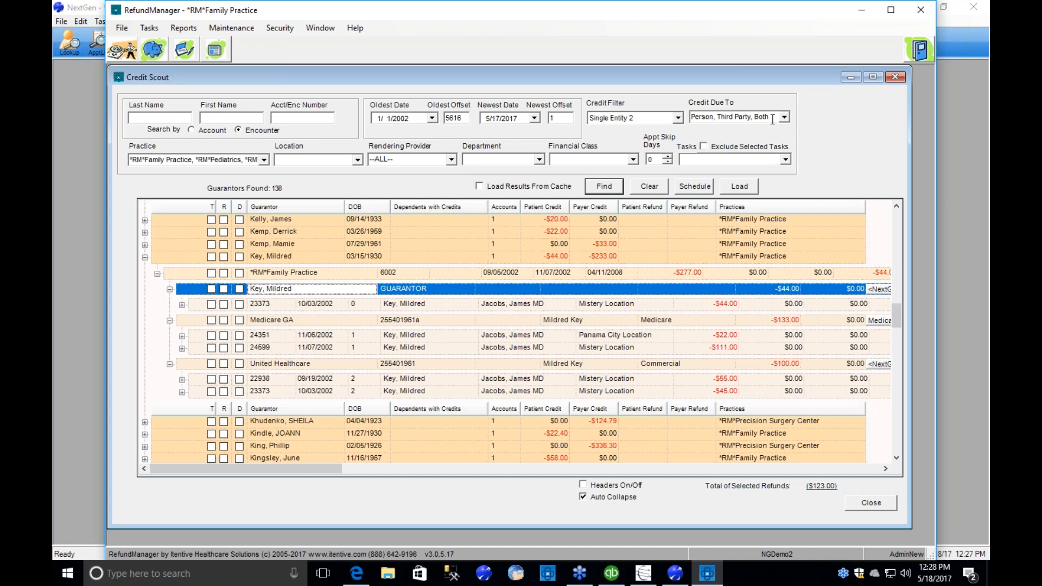
click(224, 290)
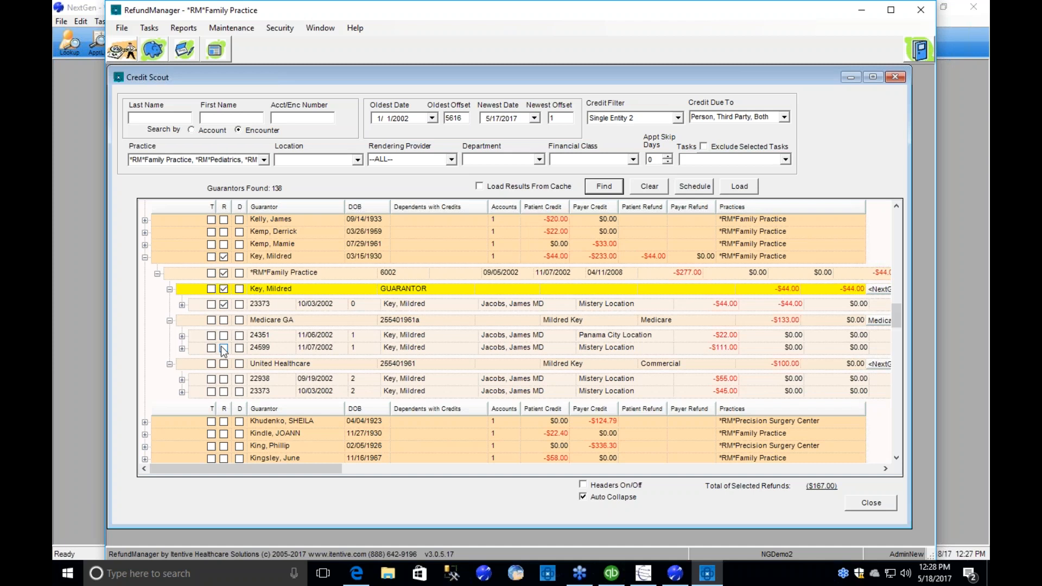
Mark all patient and payer credits of the guarantor with the $44.00 and $233.00 credits for refund, and view the available credit filters.
click(224, 257)
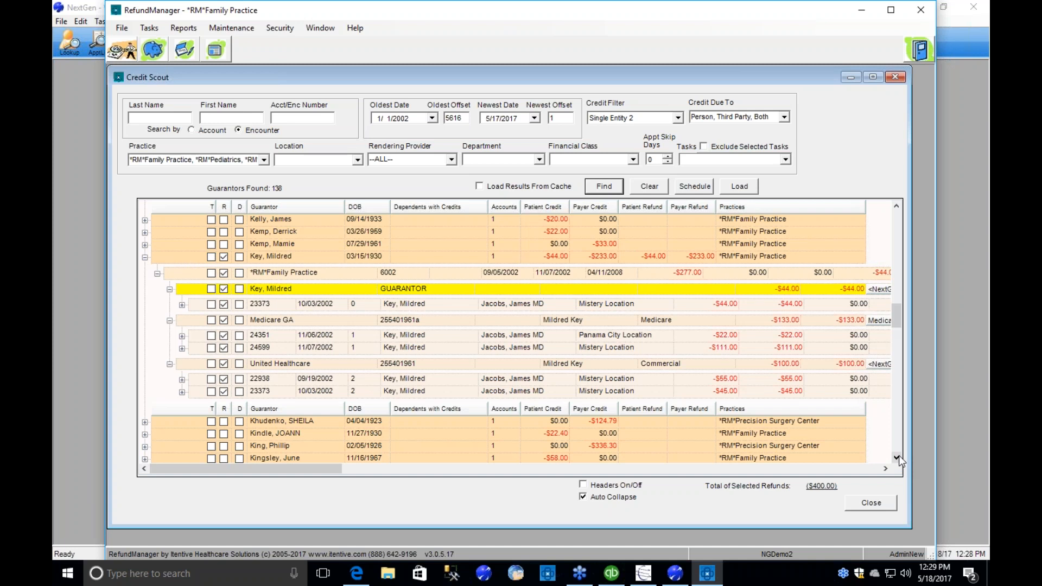
click(678, 119)
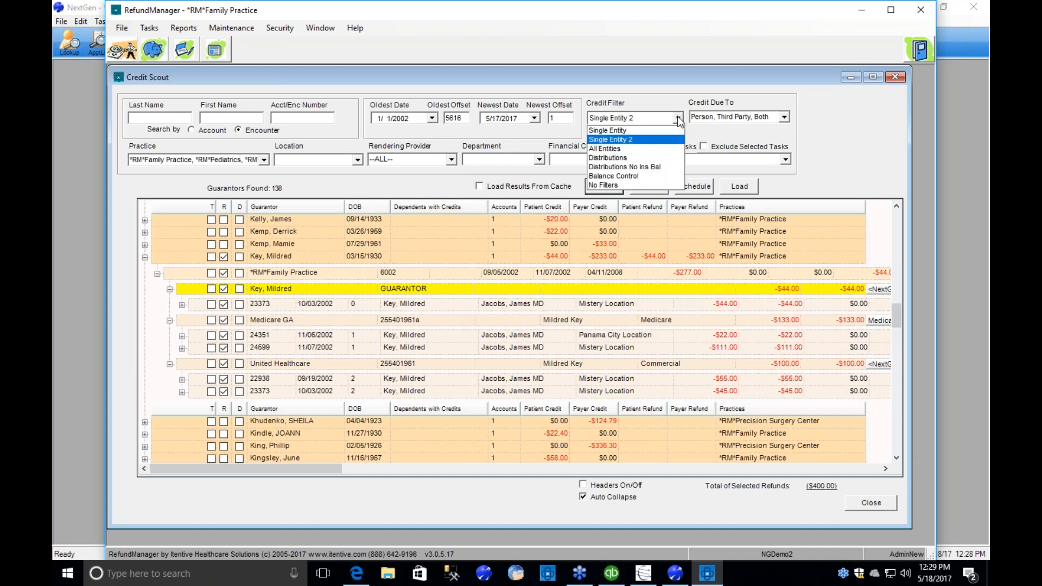
click(673, 97)
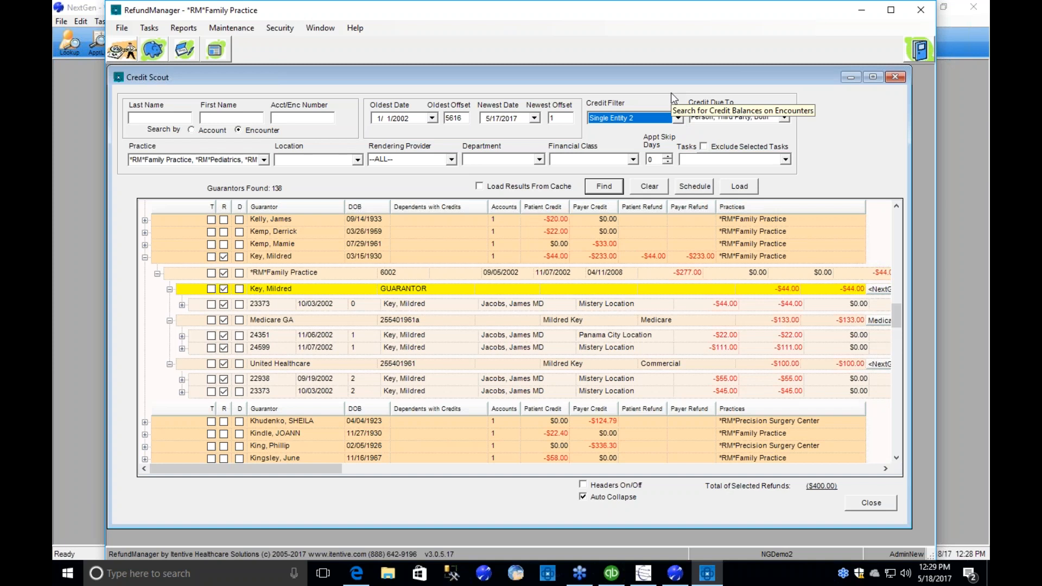
Expand the guarantor with the $220.00 patient credit down to the practice, encounter and charge rows.
click(895, 457)
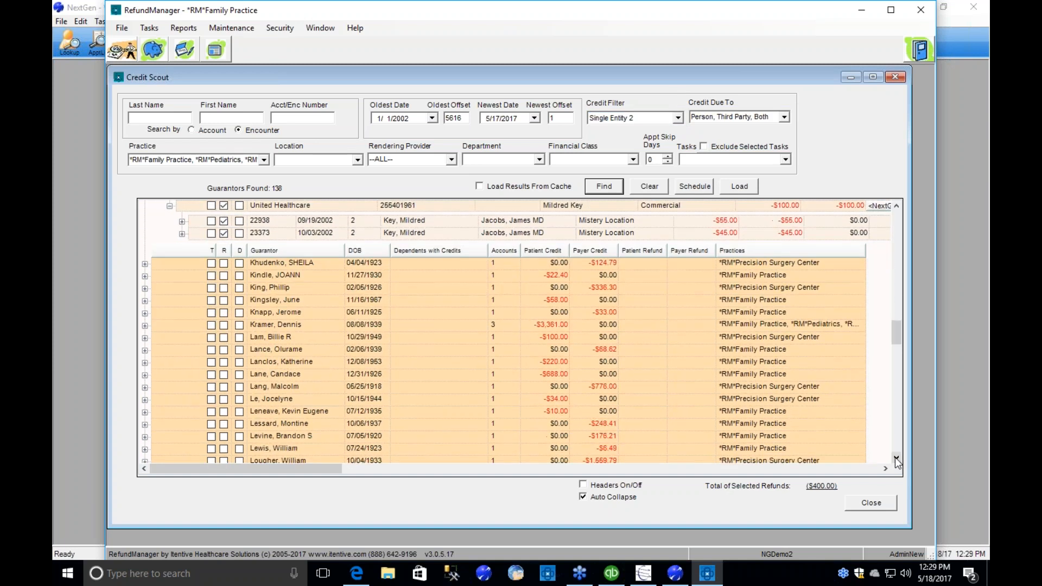
click(895, 458)
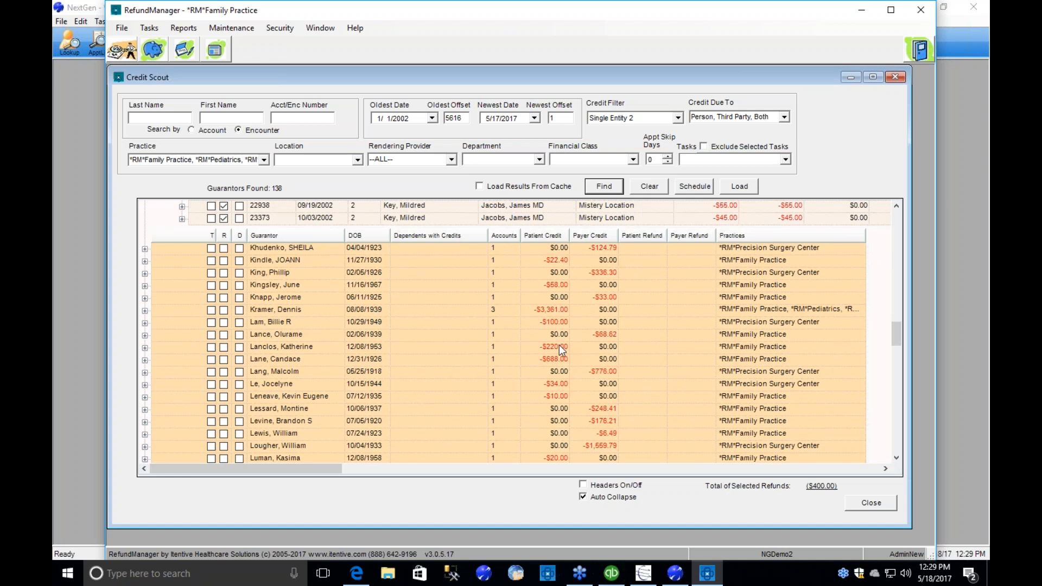
click(290, 348)
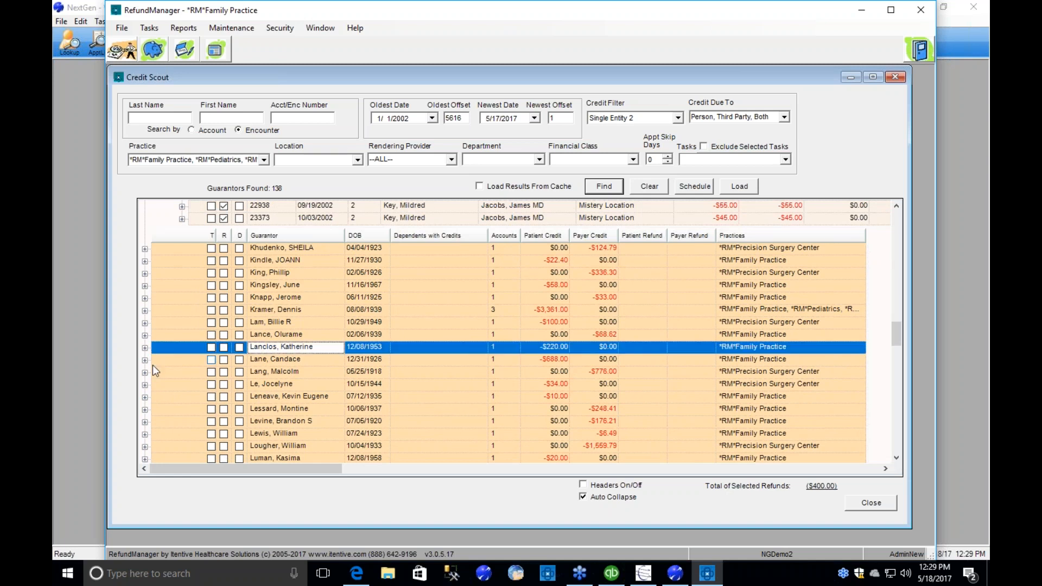
click(144, 348)
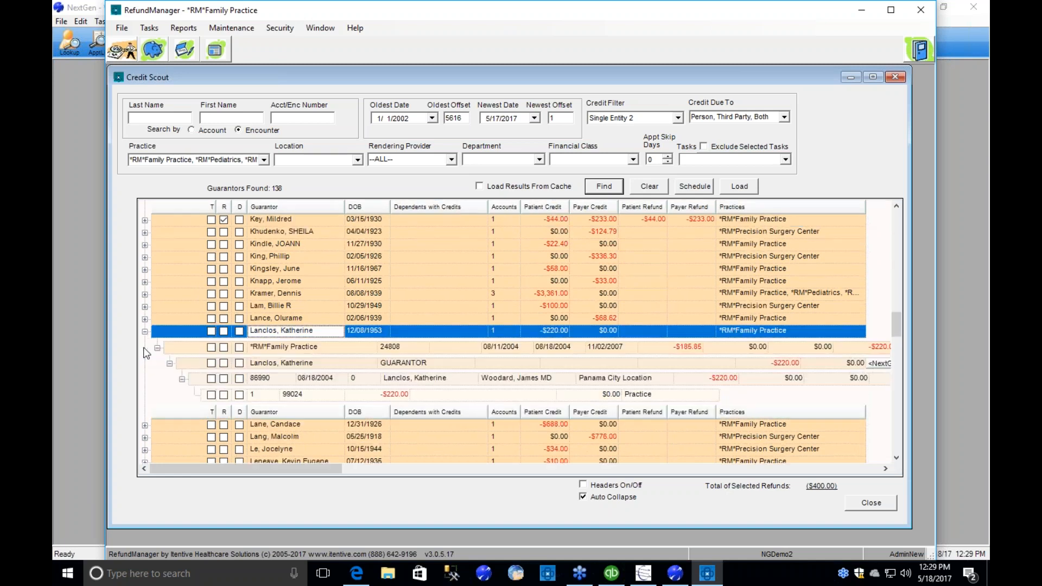
Compare the 08/18/2004 encounter's credit with the guarantor's account balance at *RM*Family Practice.
click(733, 380)
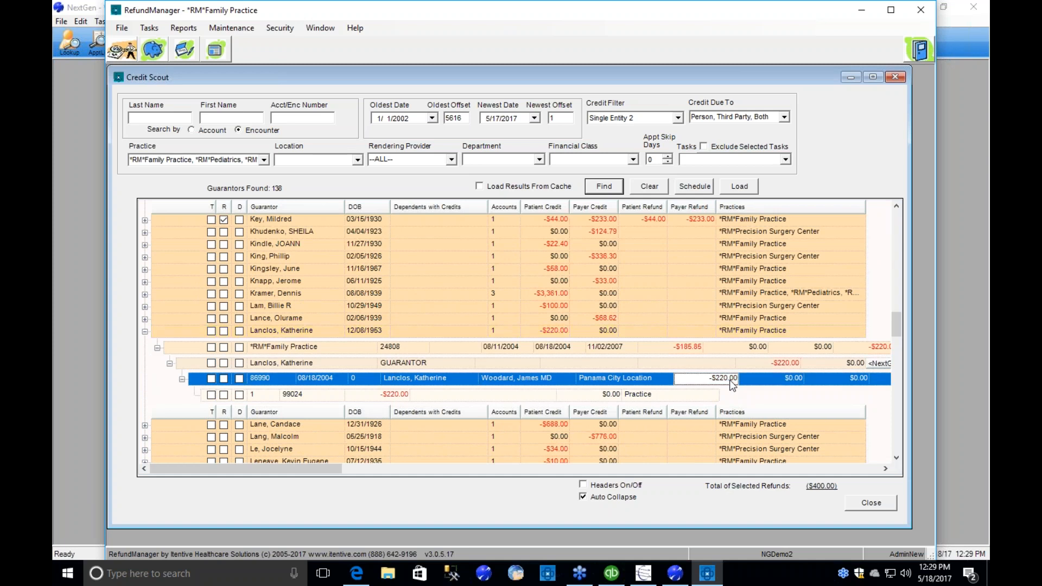
click(682, 347)
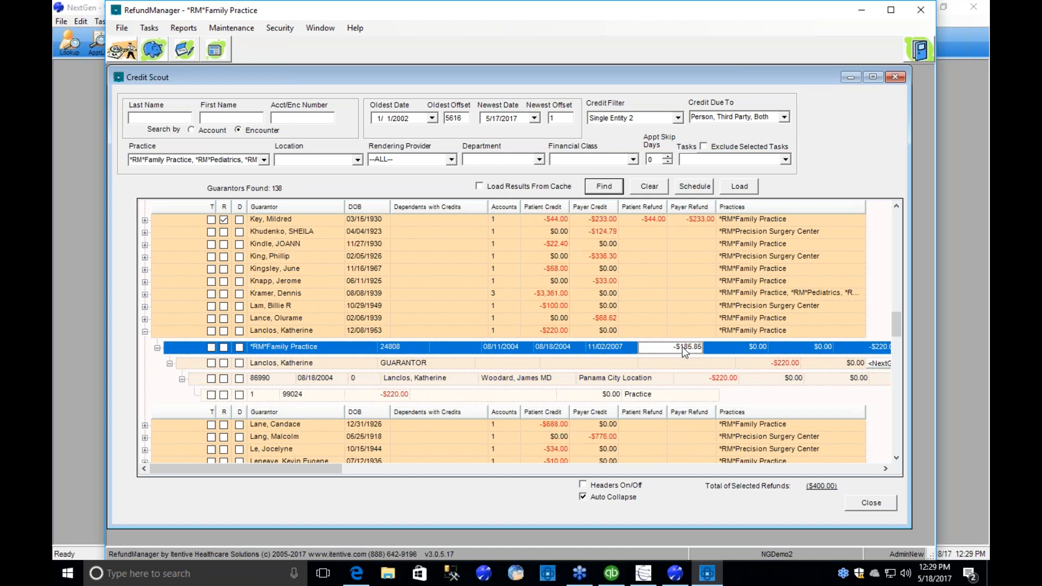
click(726, 380)
click(687, 347)
click(706, 379)
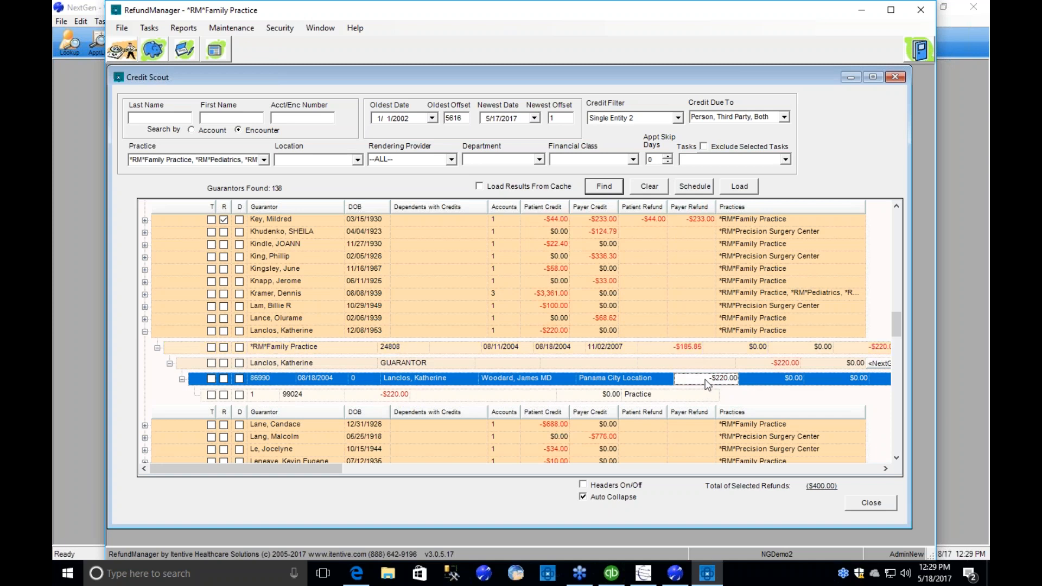
click(696, 350)
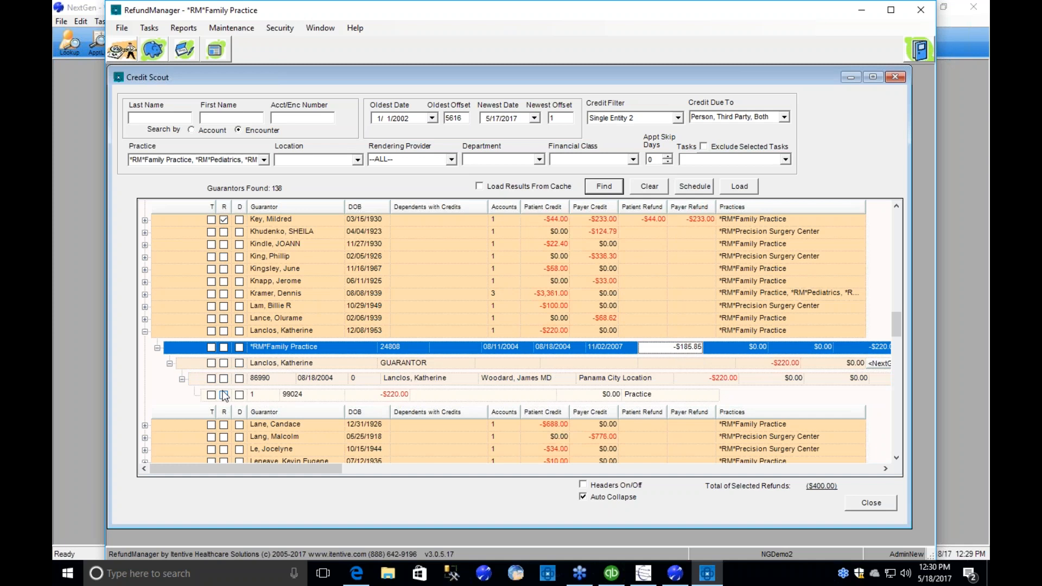
Mark the guarantor's $220.00 credit for distribution, review its Distribution Preview and close the preview.
click(239, 330)
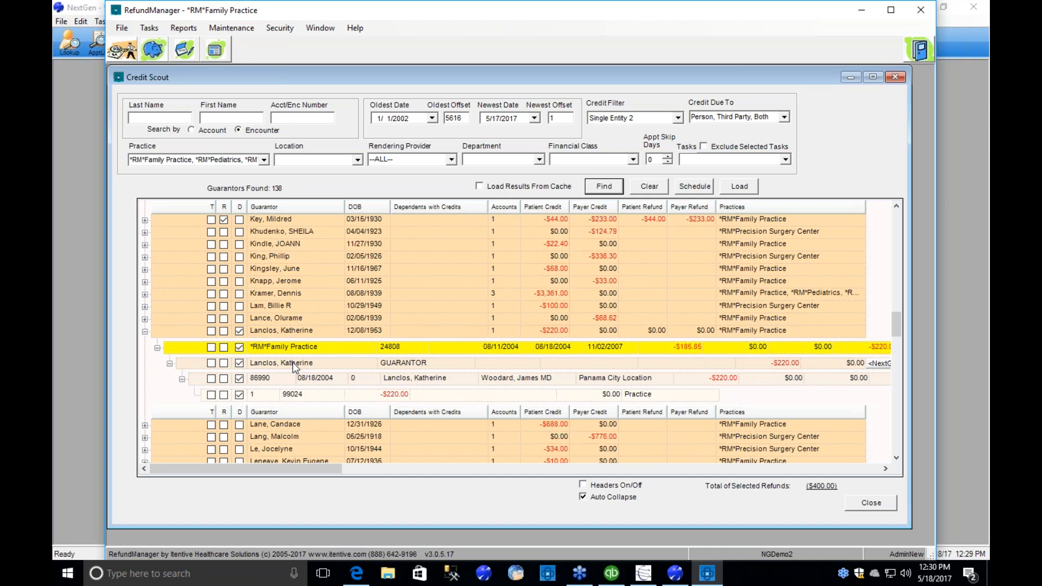
right_click(292, 362)
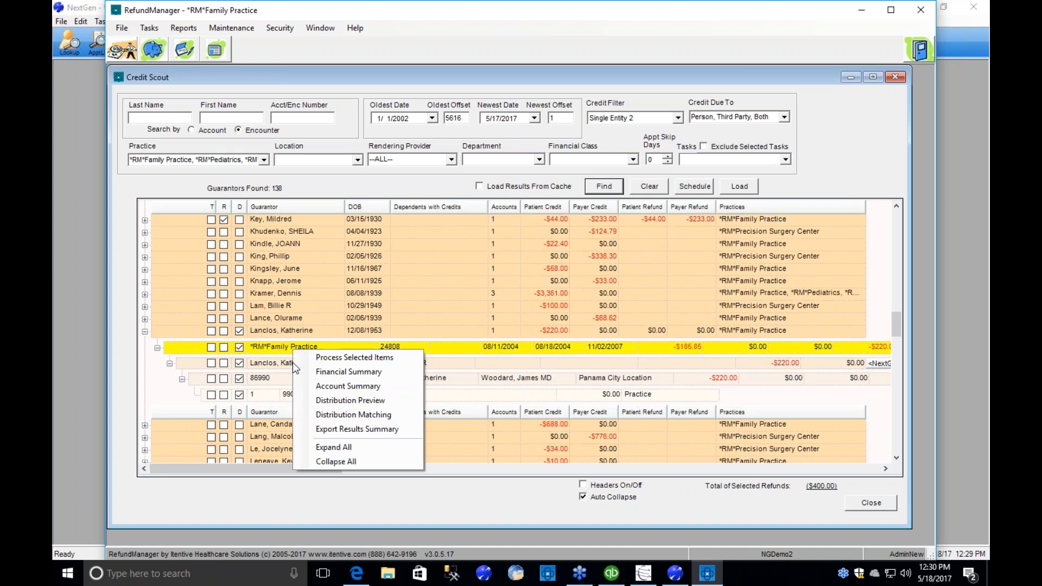
click(332, 402)
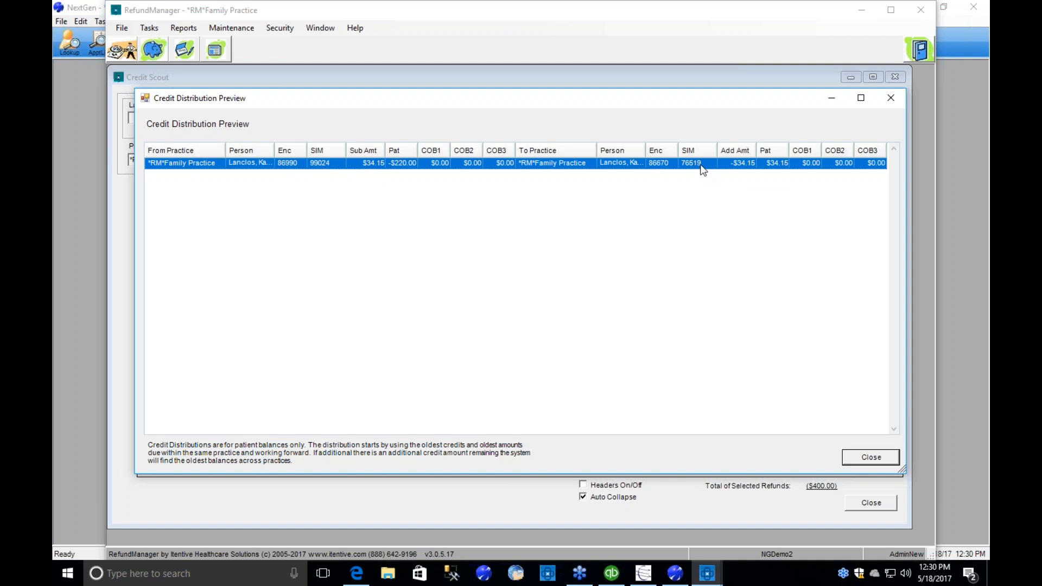
click(883, 459)
click(882, 460)
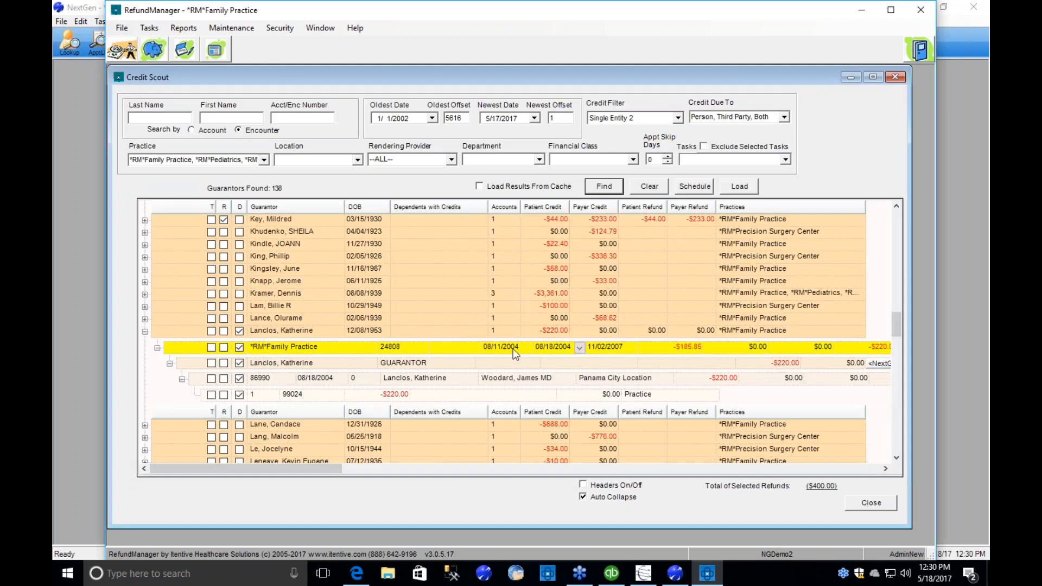
Mark the guarantor with the $3,361.00 patient credit for distribution, expand the practices and open Distribution Matching.
click(239, 295)
click(144, 295)
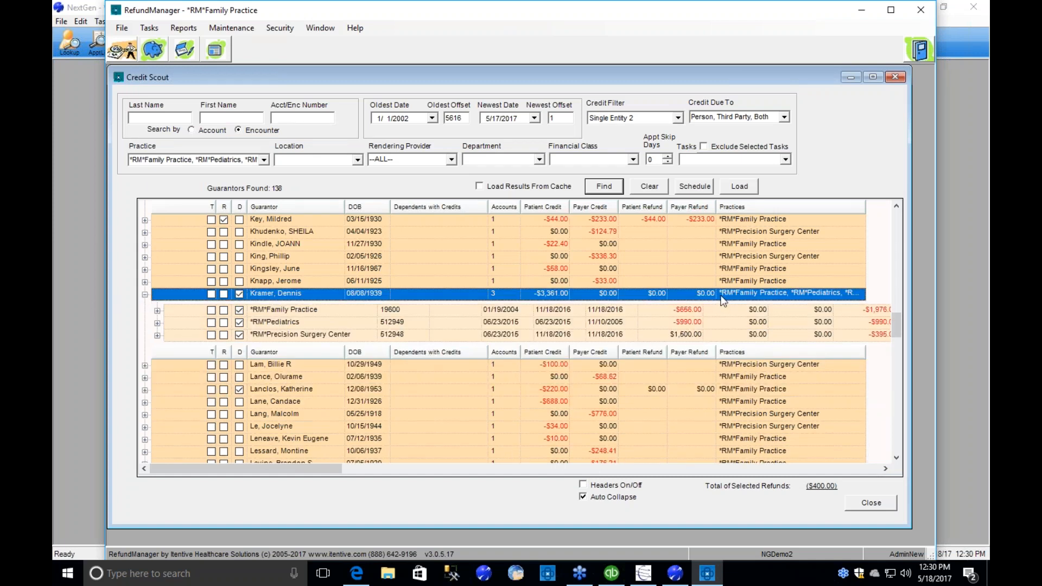
right_click(292, 299)
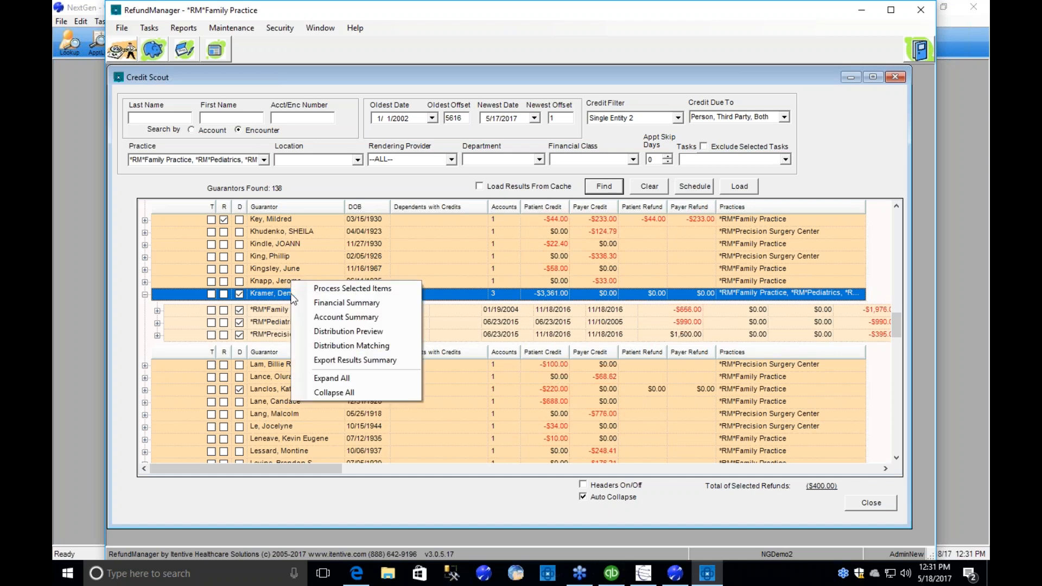
click(393, 346)
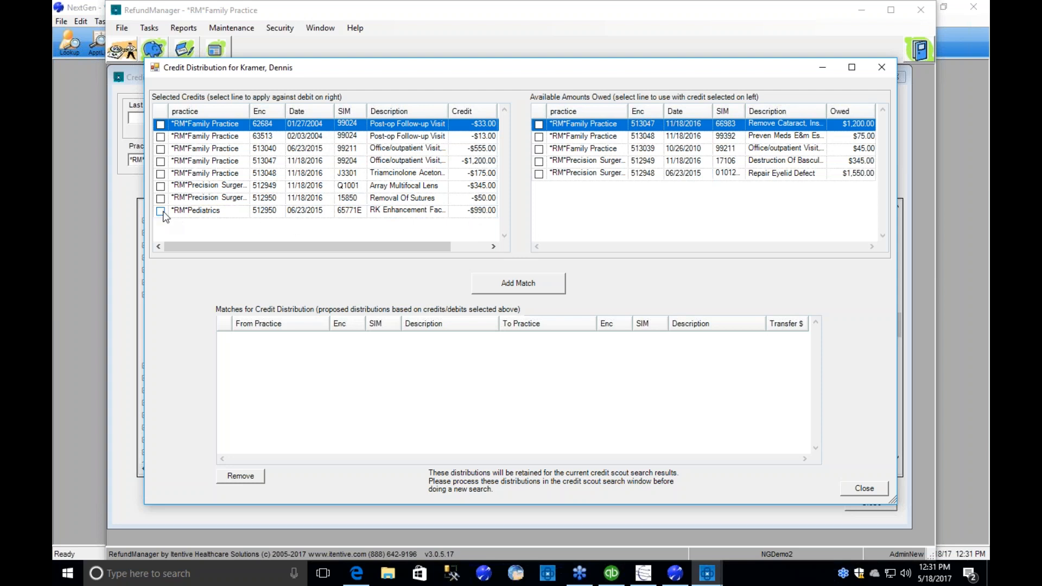
Match the $1,200.00 office visit credit to the Remove Cataract charge and the $555.00 office visit credit to the $345.00 Destruction Of Basculat charge.
click(161, 162)
click(539, 124)
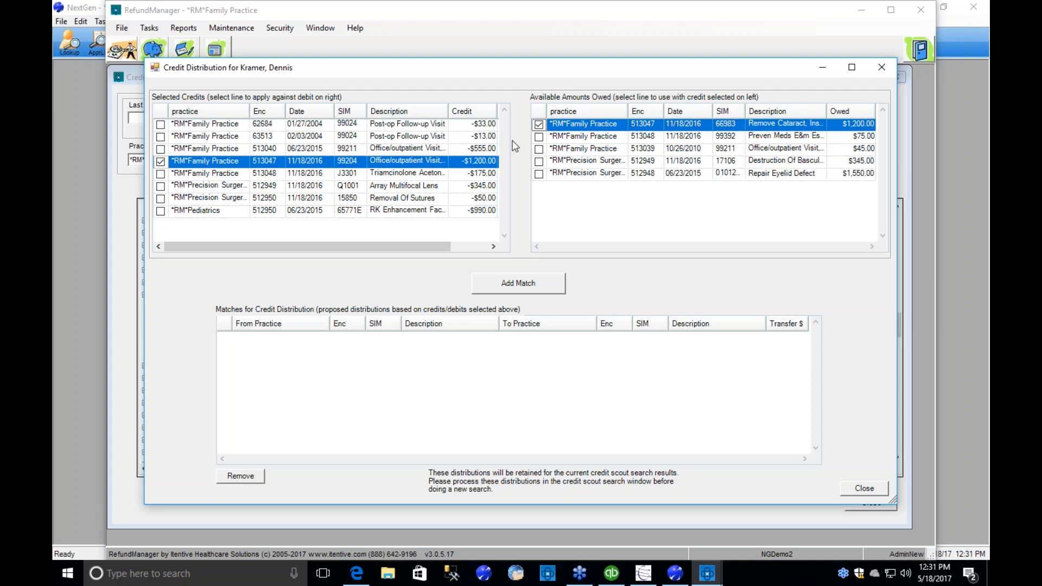
click(534, 283)
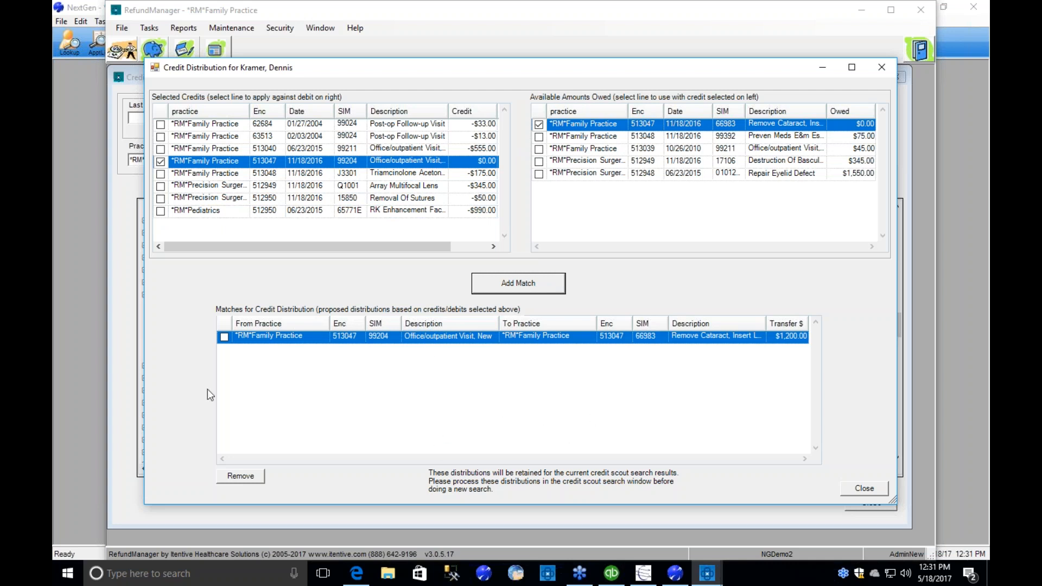
click(161, 150)
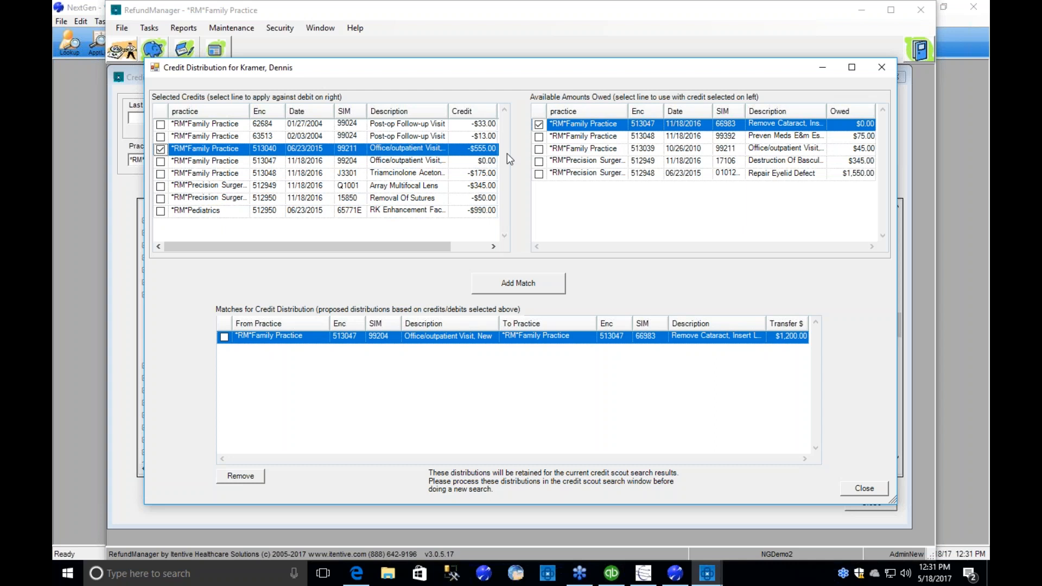
click(539, 162)
click(524, 282)
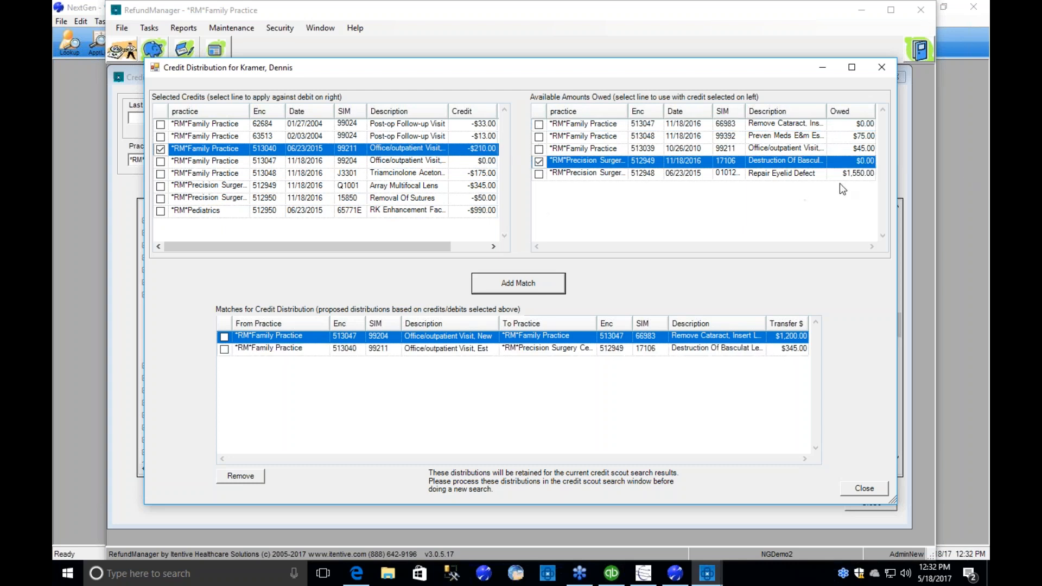
Match the $13.00 and $33.00 Post-op Follow-up Visit credits to the $45.00 office visit charge from 10/26/2010.
click(161, 136)
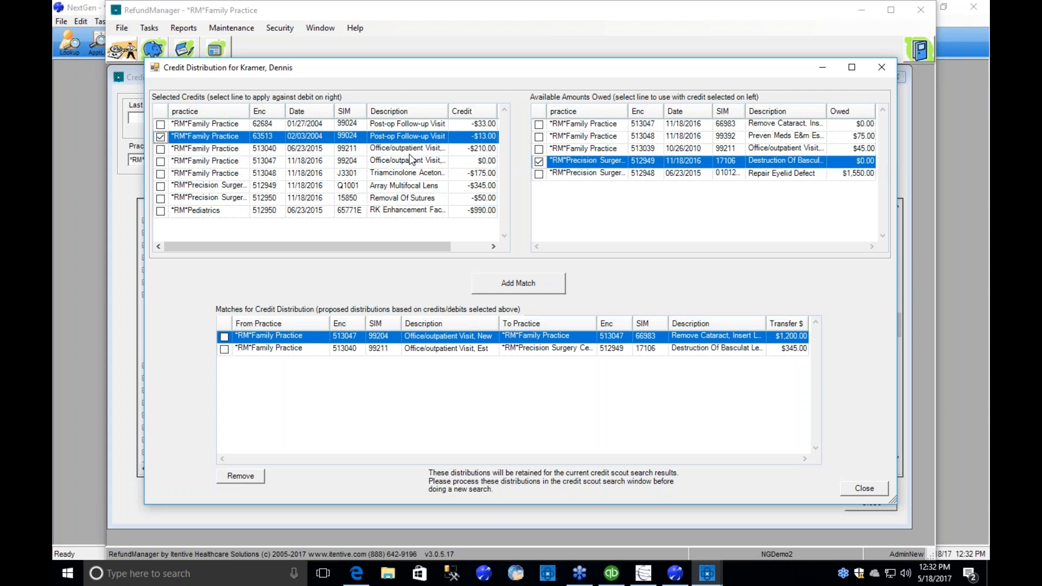
click(539, 150)
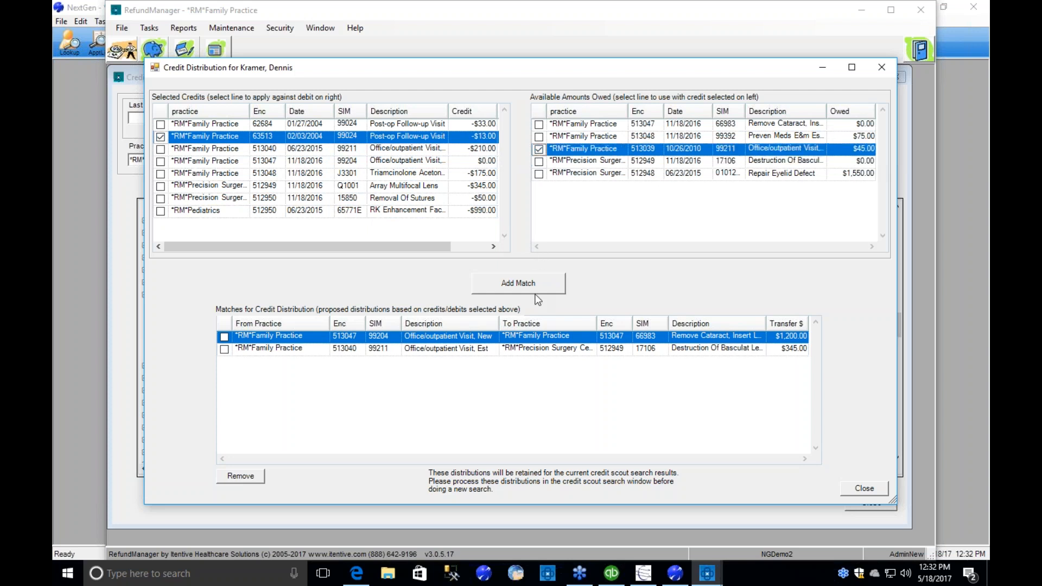
click(518, 283)
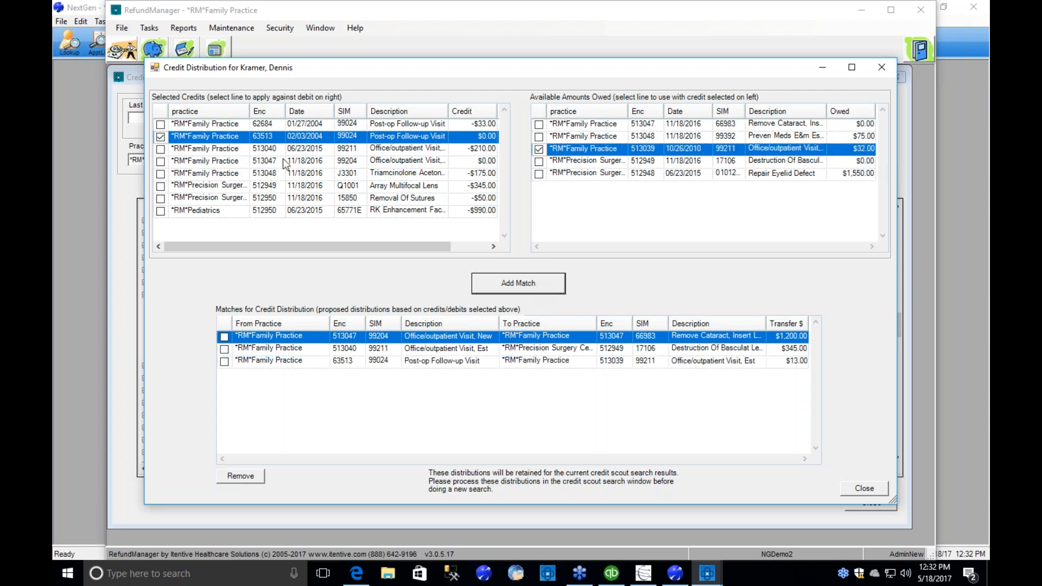
click(161, 125)
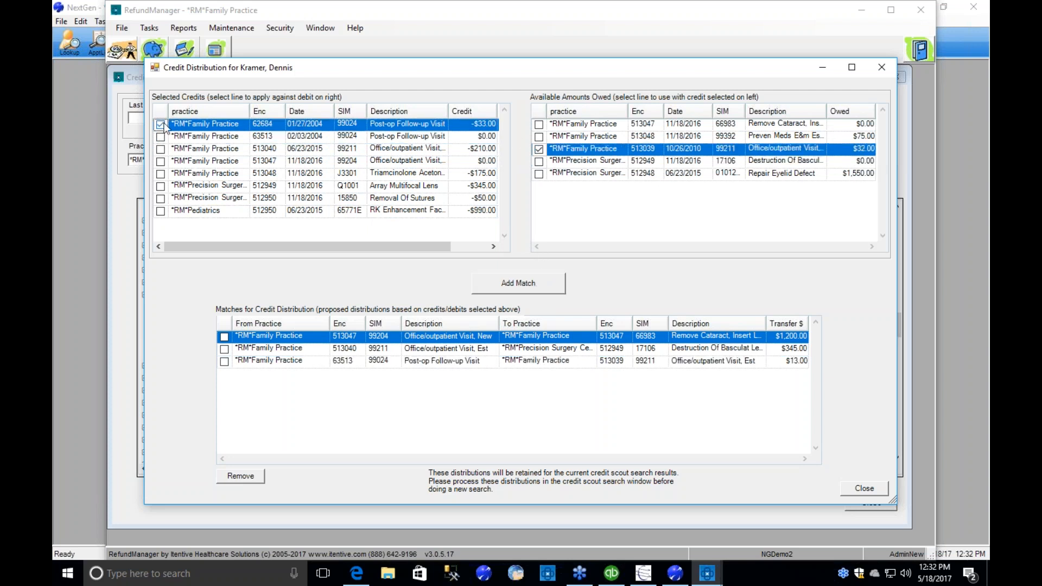
click(537, 135)
click(538, 149)
click(550, 282)
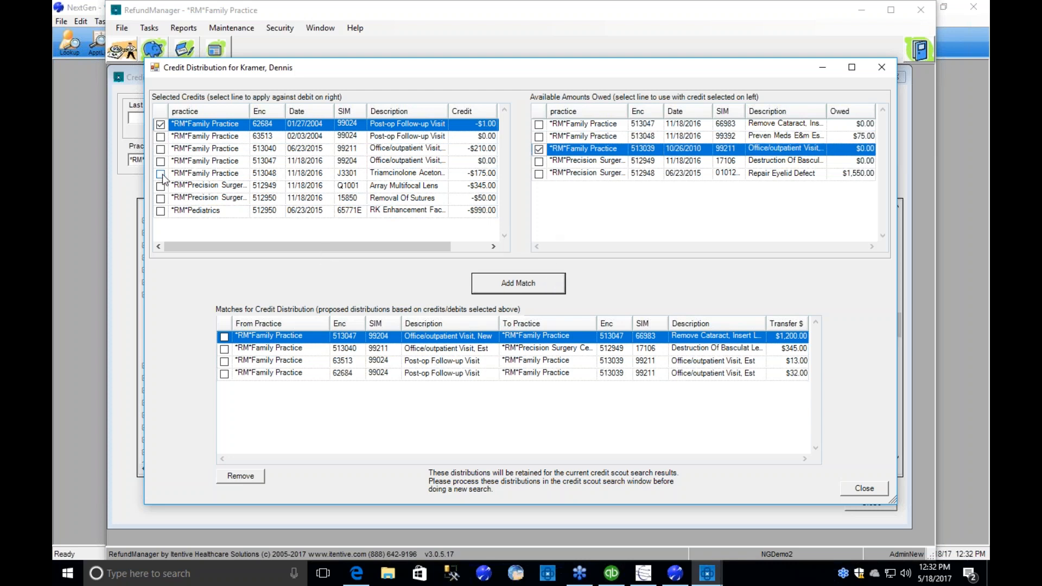
Match the *RM*Pediatrics $990.00 credit and the $345.00 Array Multifocal Lens credit to the Repair Eyelid Defect charge.
click(160, 212)
click(539, 174)
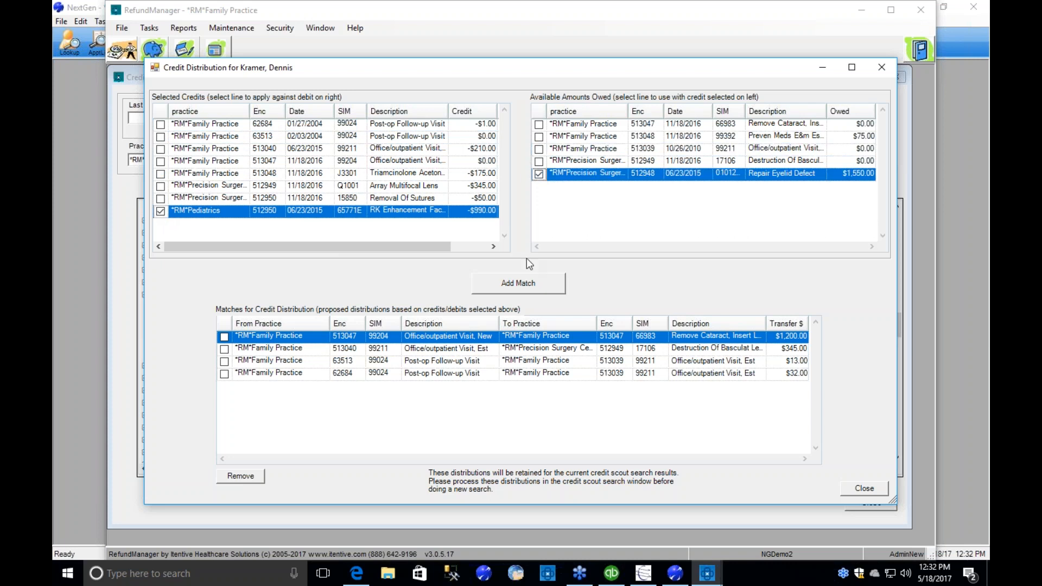
click(526, 289)
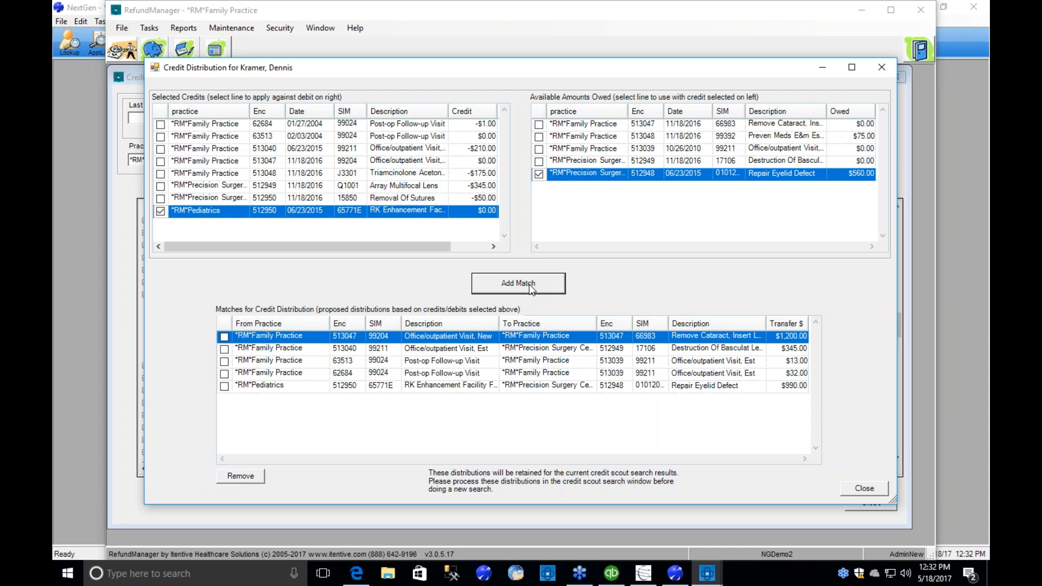
click(160, 186)
click(517, 283)
Match the remaining $210.00 office visit credit and part of the Triamcinolone credit to the rest of the Repair Eyelid Defect charge.
click(160, 199)
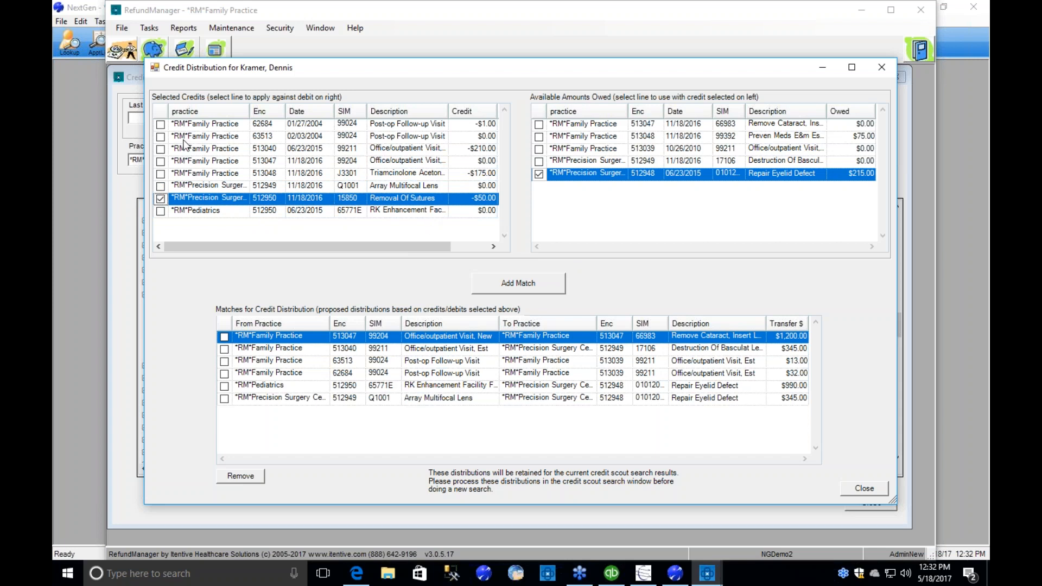
click(161, 150)
click(530, 278)
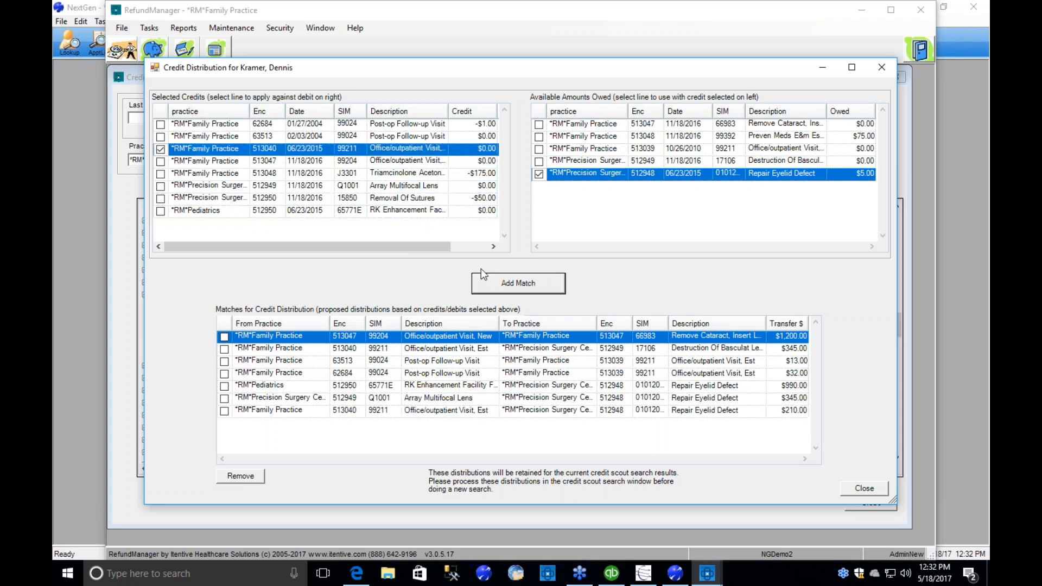
click(160, 174)
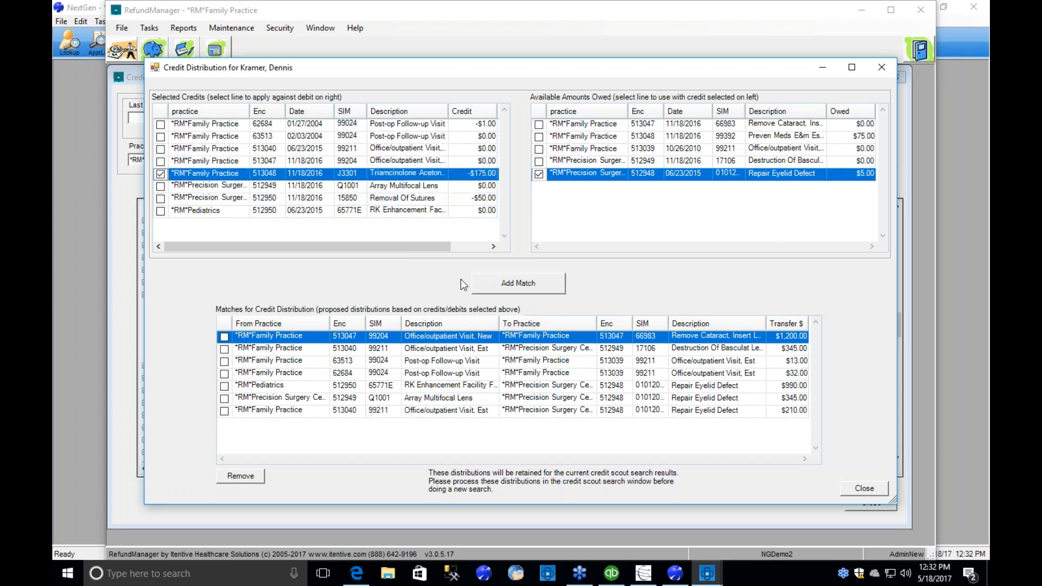
click(523, 286)
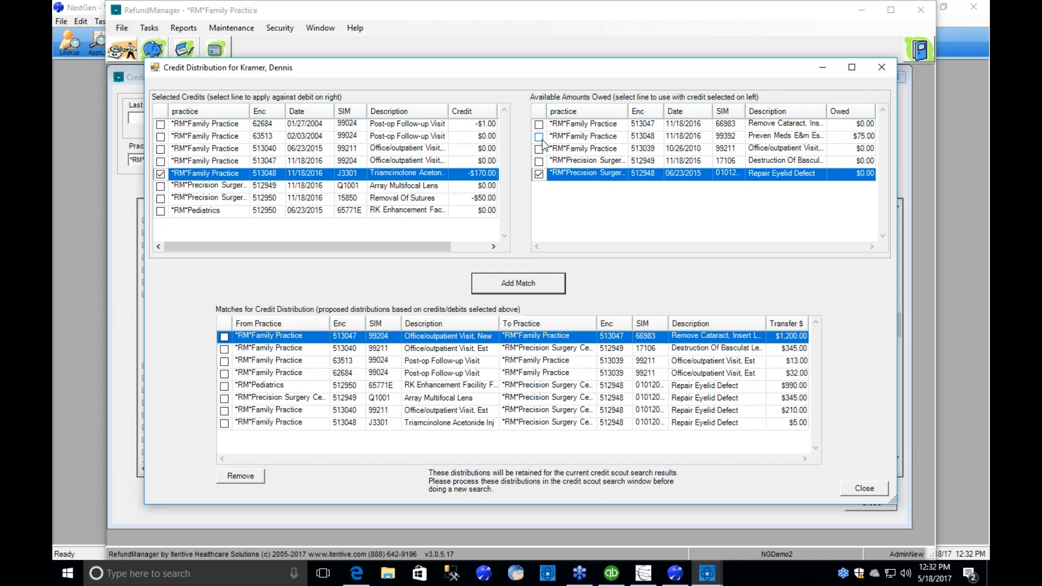
Match the Triamcinolone credit to the $75.00 Preven Meds charge and close the credit distribution window.
click(539, 137)
click(507, 287)
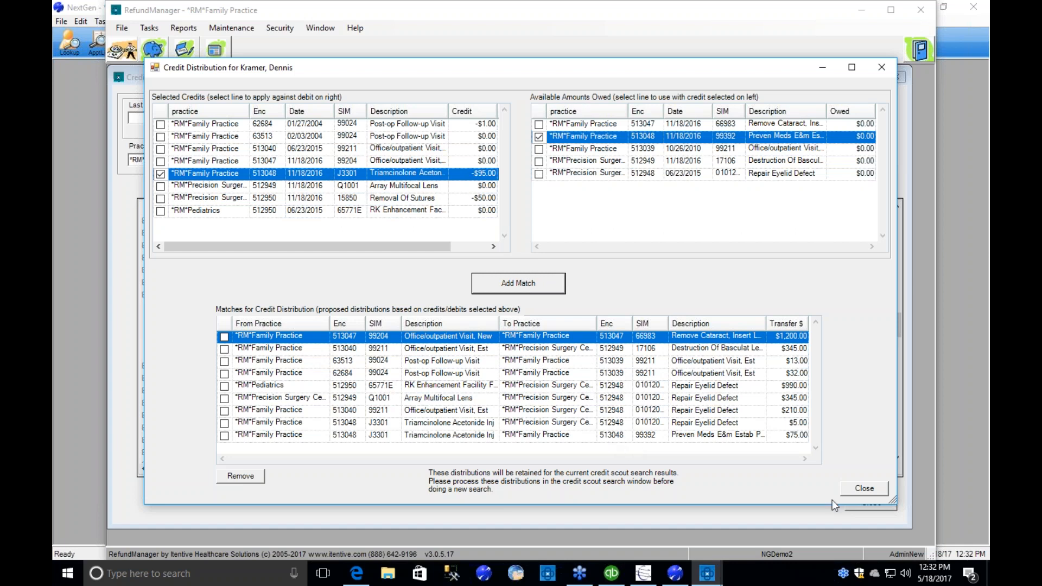
click(872, 487)
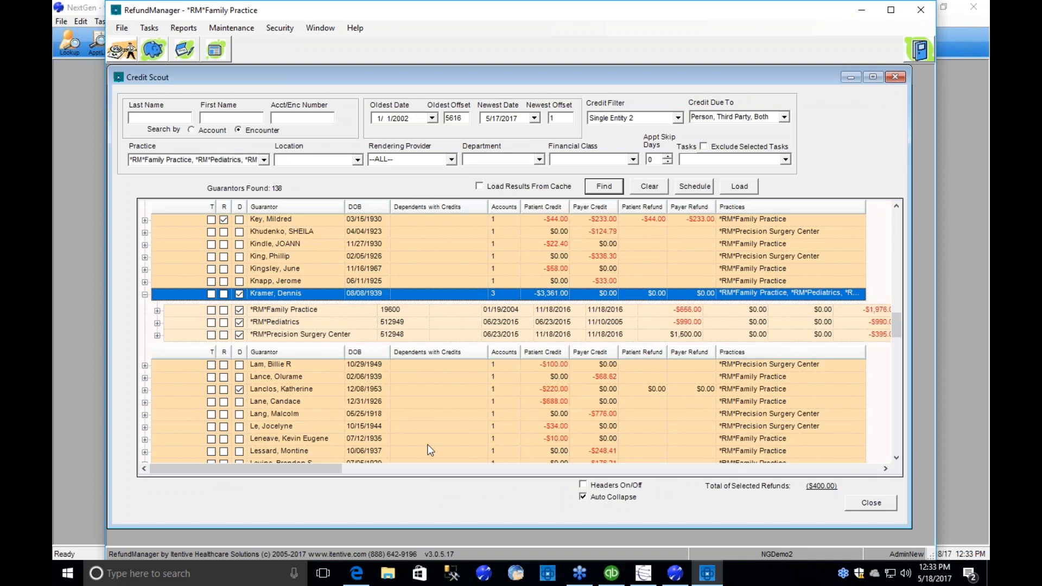
Mark the guarantor with the $10.00 patient credit for a task and open processing of the selected items.
click(211, 440)
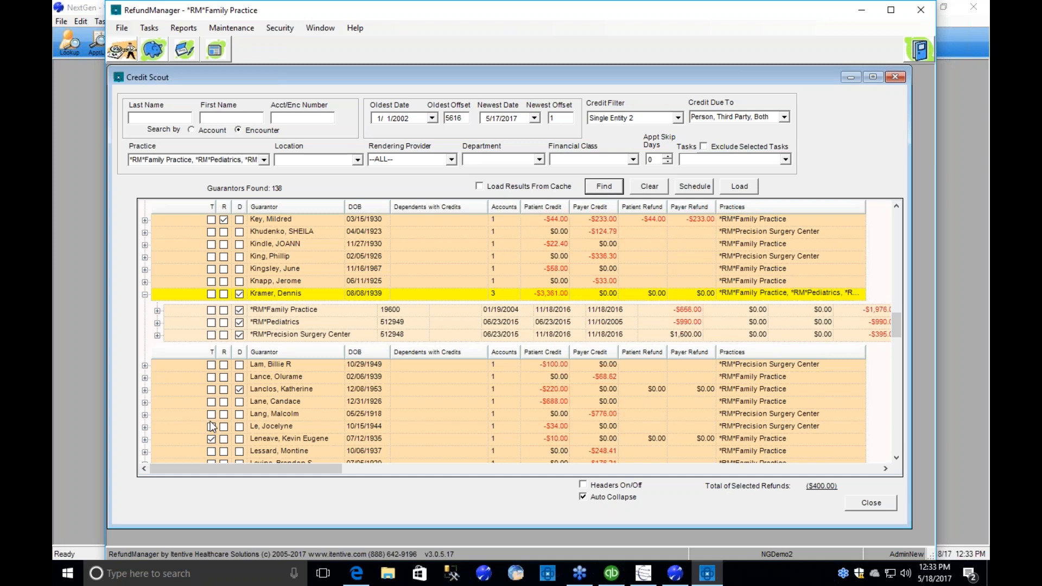
right_click(294, 378)
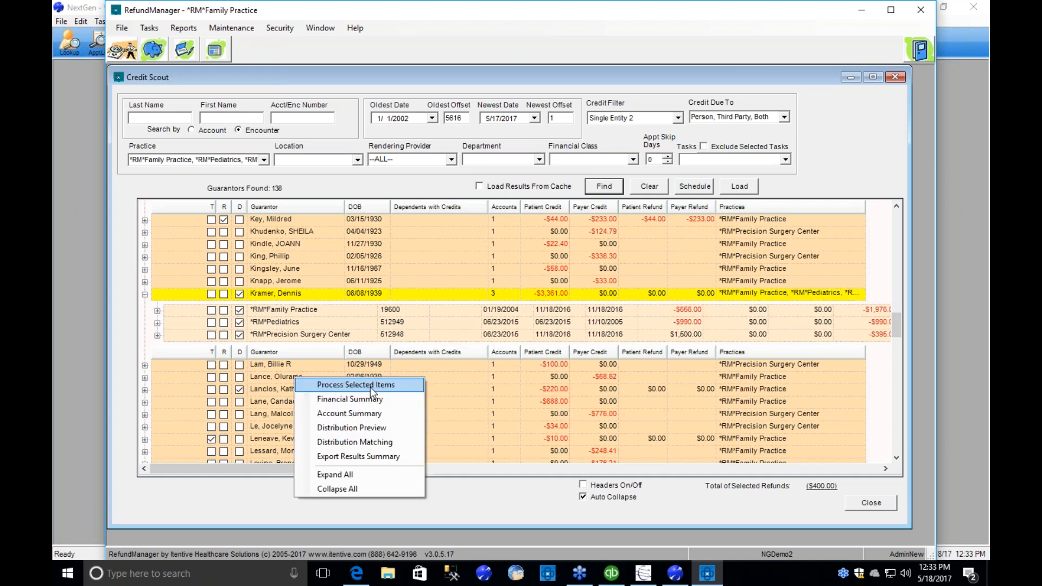
click(399, 386)
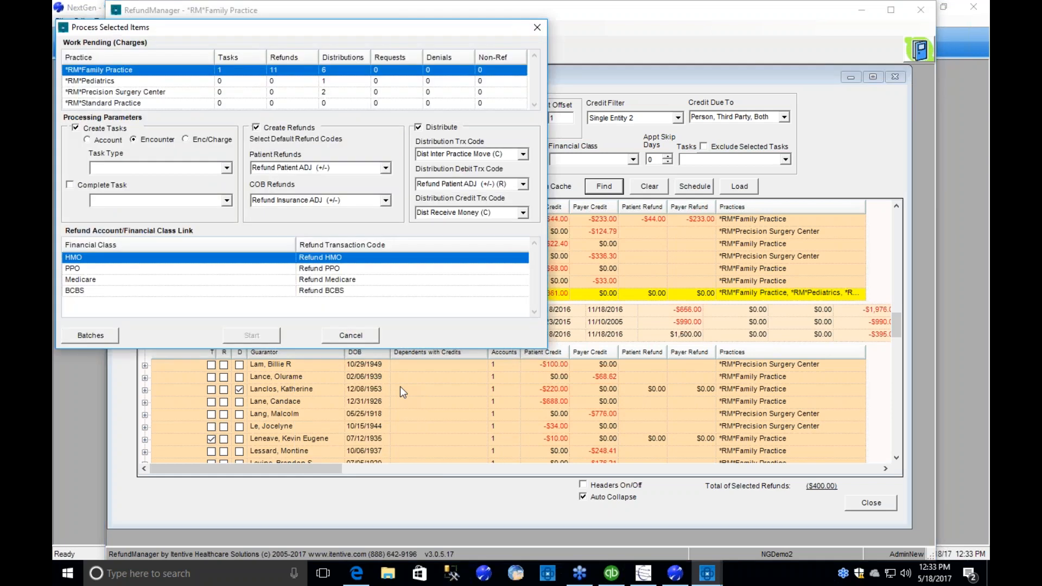
drag(201, 31, 378, 84)
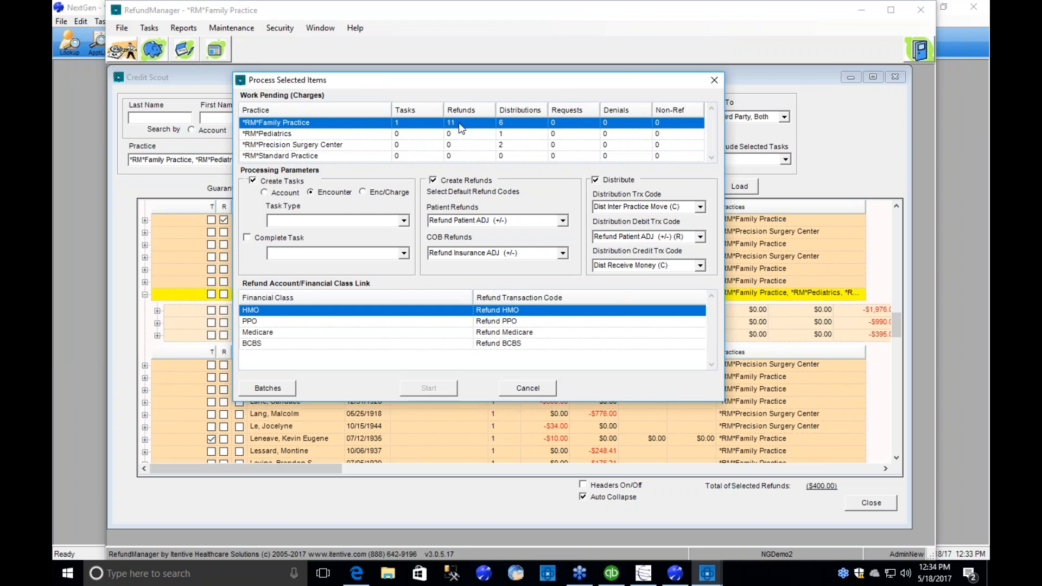
Check the pending distributions by practice and the patient refund code, and set the task type to Refund Research Encounter.
click(513, 135)
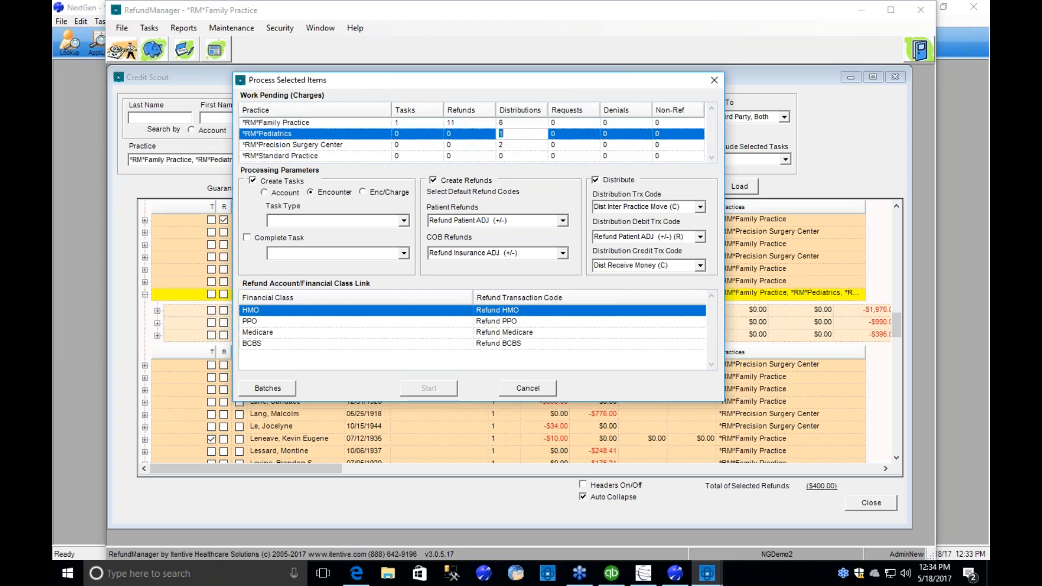
click(510, 144)
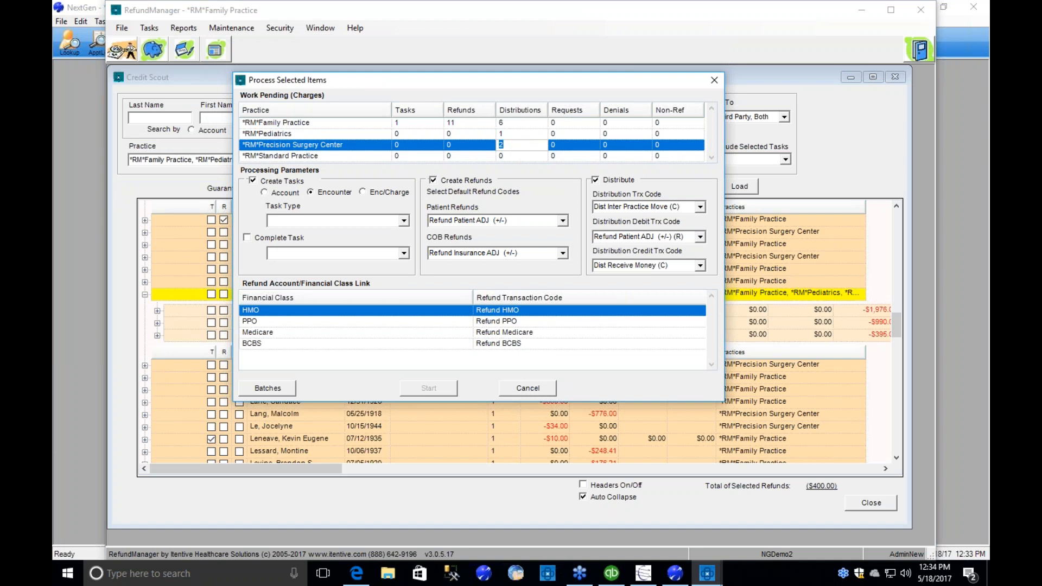
click(511, 134)
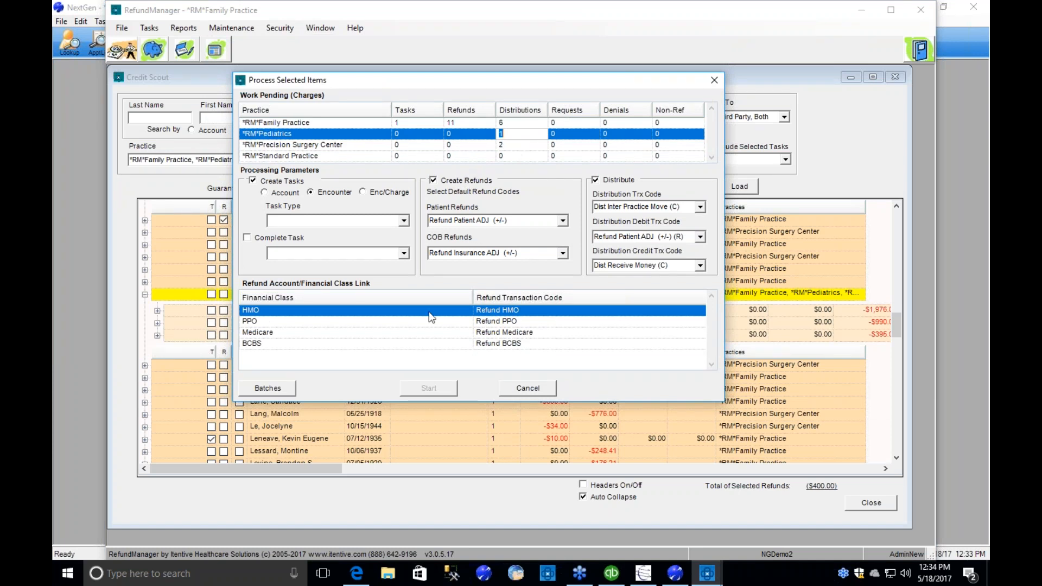
click(563, 220)
click(565, 218)
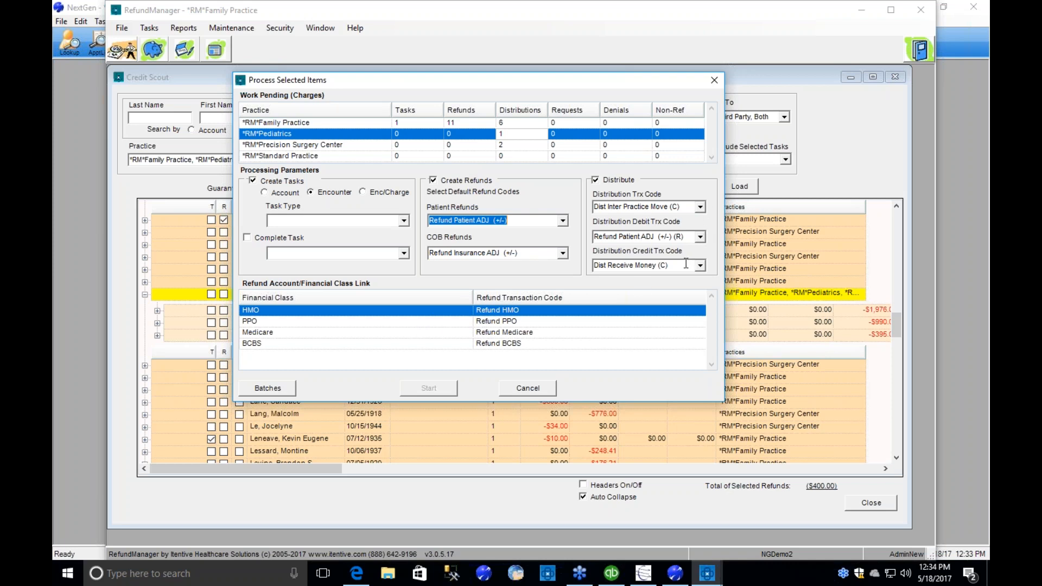
click(405, 221)
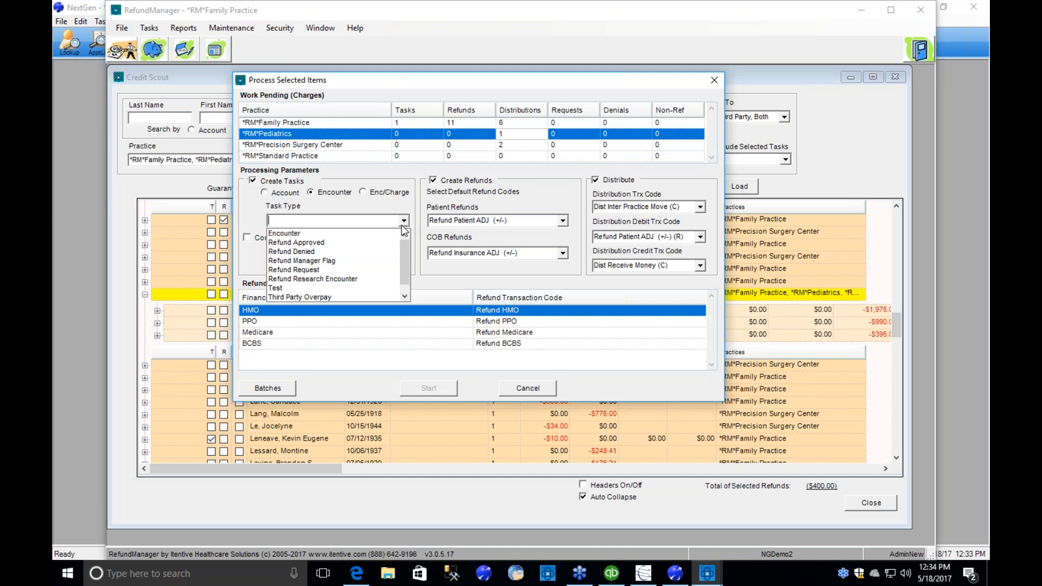
click(342, 279)
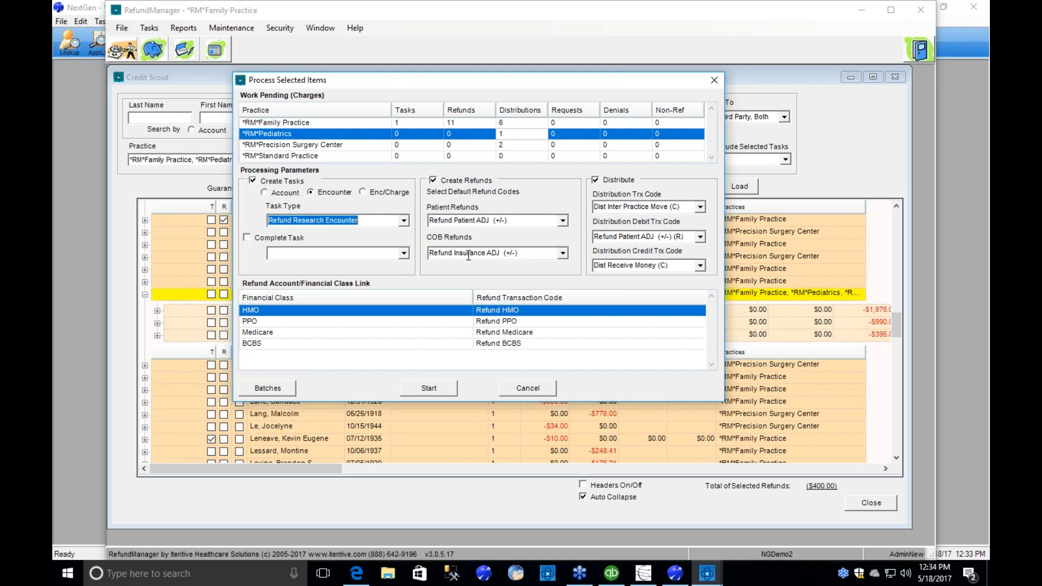
Start processing the selected items and confirm the refunds and the task creation.
click(430, 389)
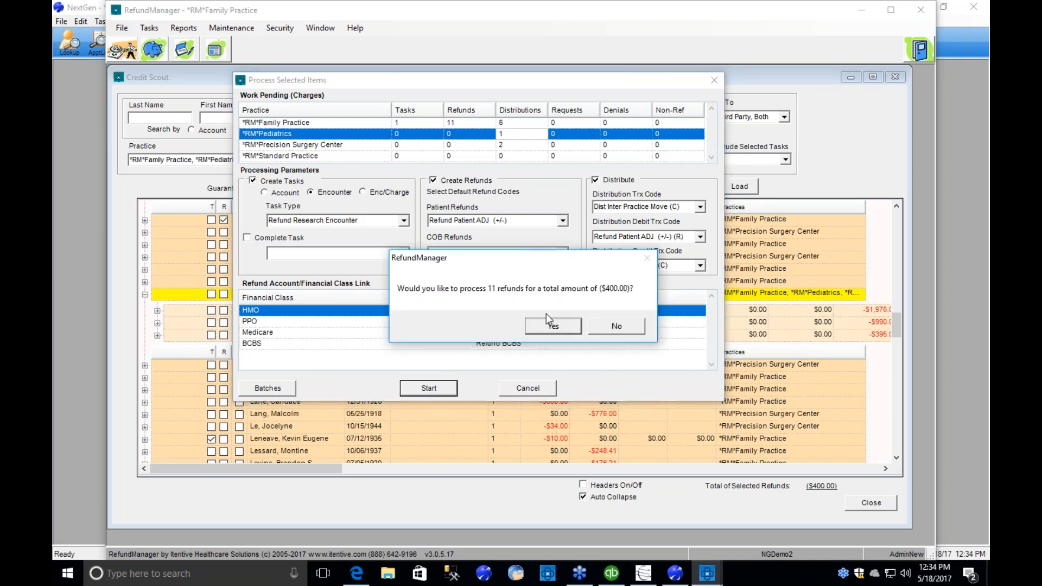
click(549, 327)
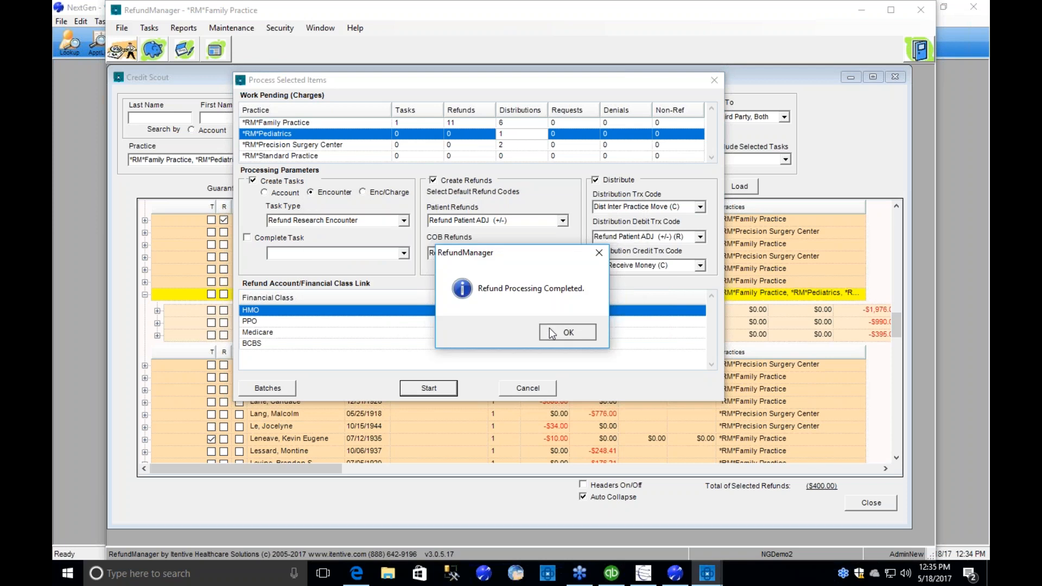
click(551, 332)
click(549, 327)
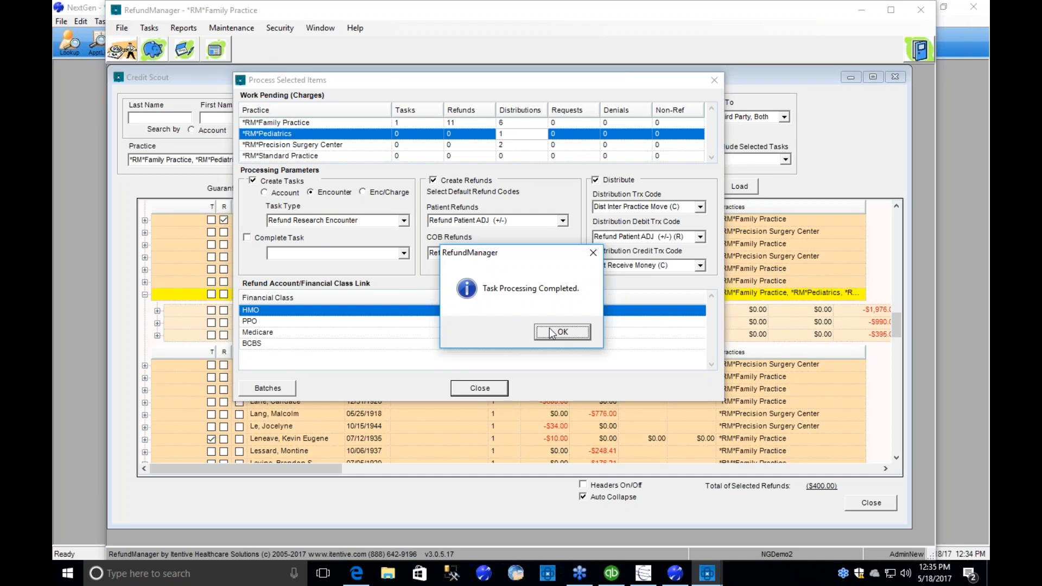
click(551, 332)
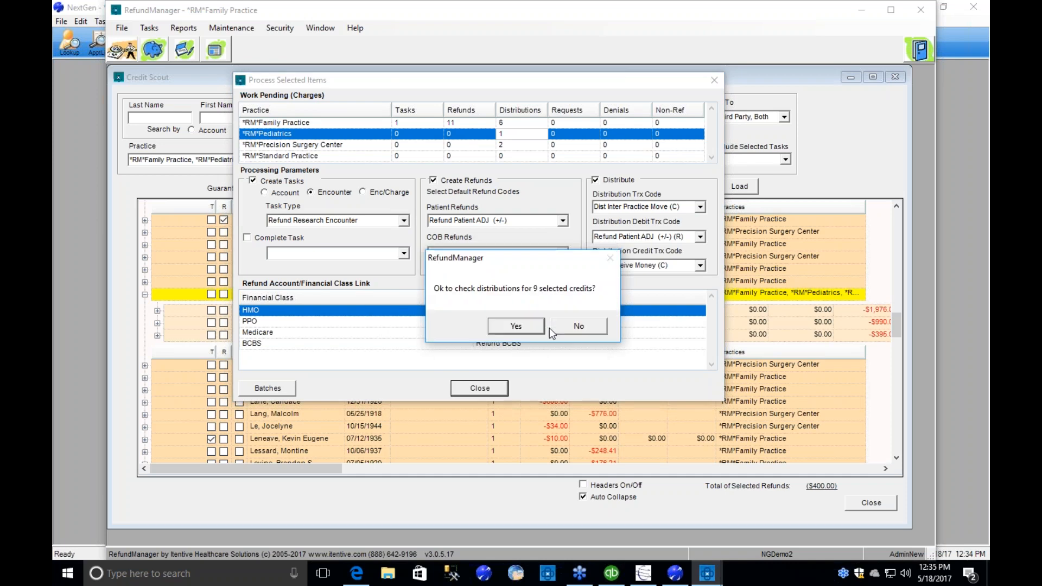
Run the distributions for the selected credits through the preview, decline the review of them, and close Credit Scout.
click(520, 325)
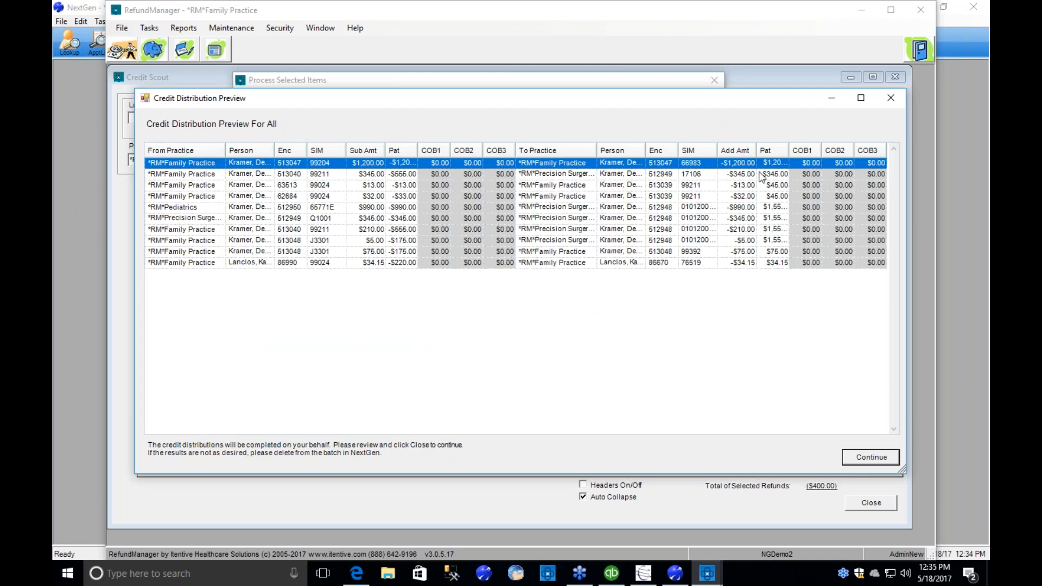
click(877, 459)
click(584, 325)
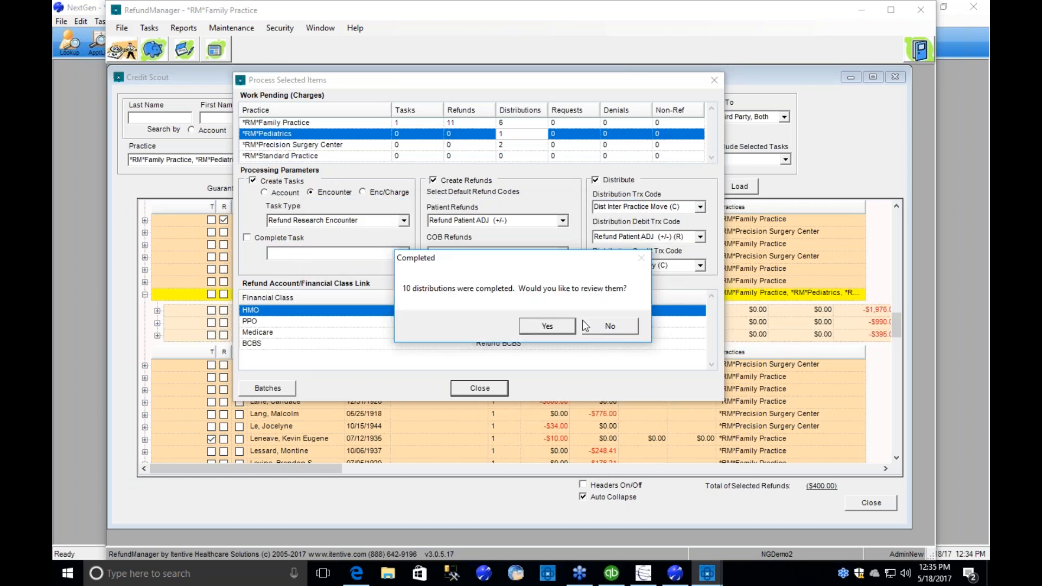
click(602, 332)
click(602, 333)
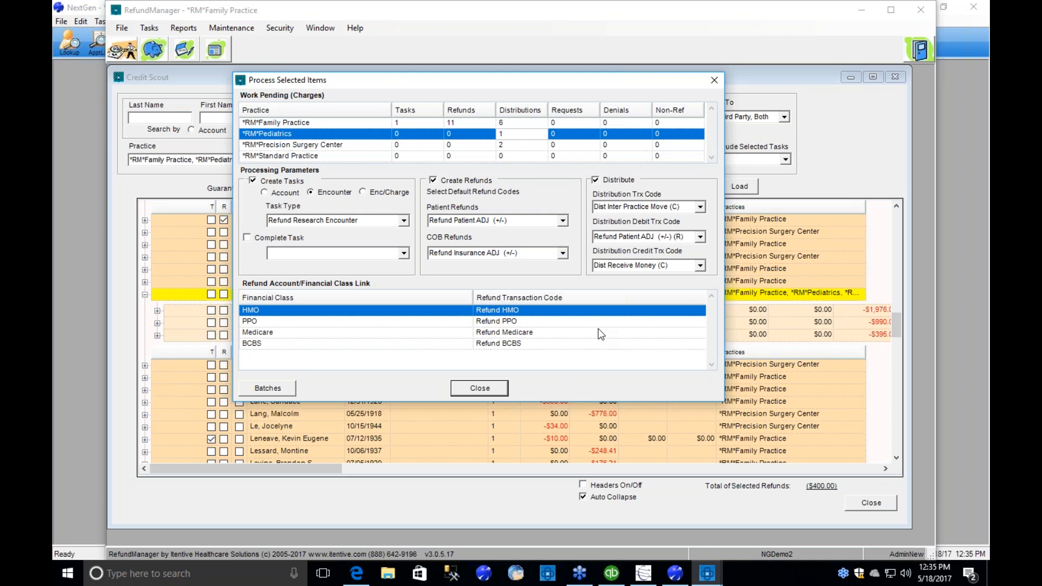
click(480, 388)
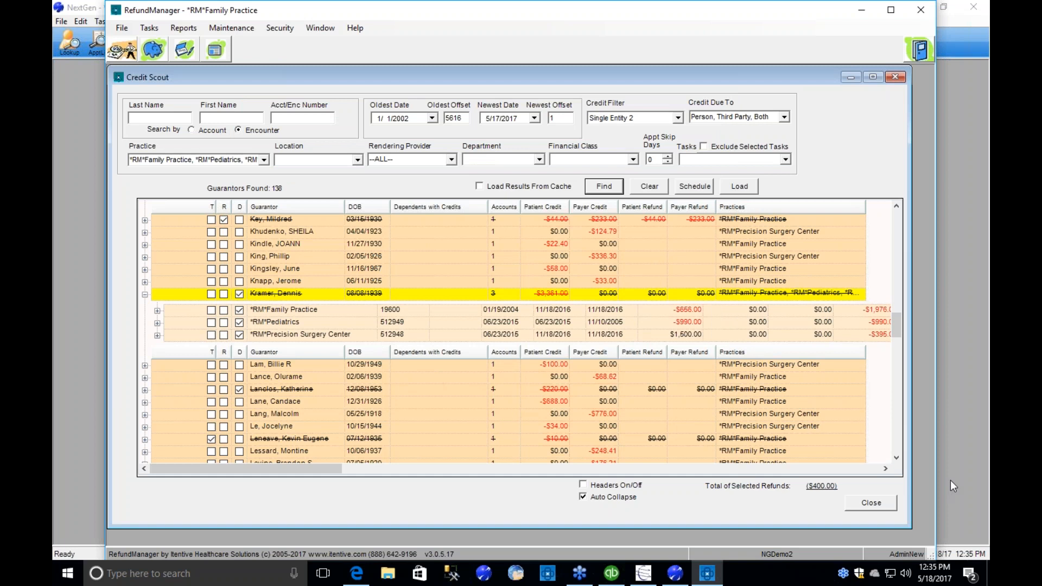
click(875, 503)
Switch to NextGen and post the Refund FP Demo batch dated 06/23/2015, generating its Batch Listing report.
click(93, 226)
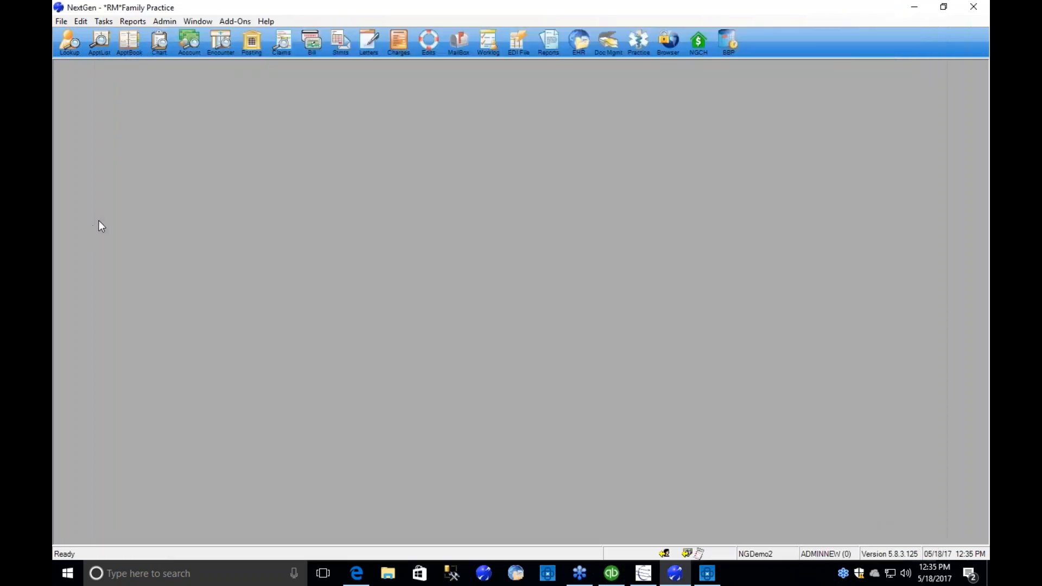
click(252, 44)
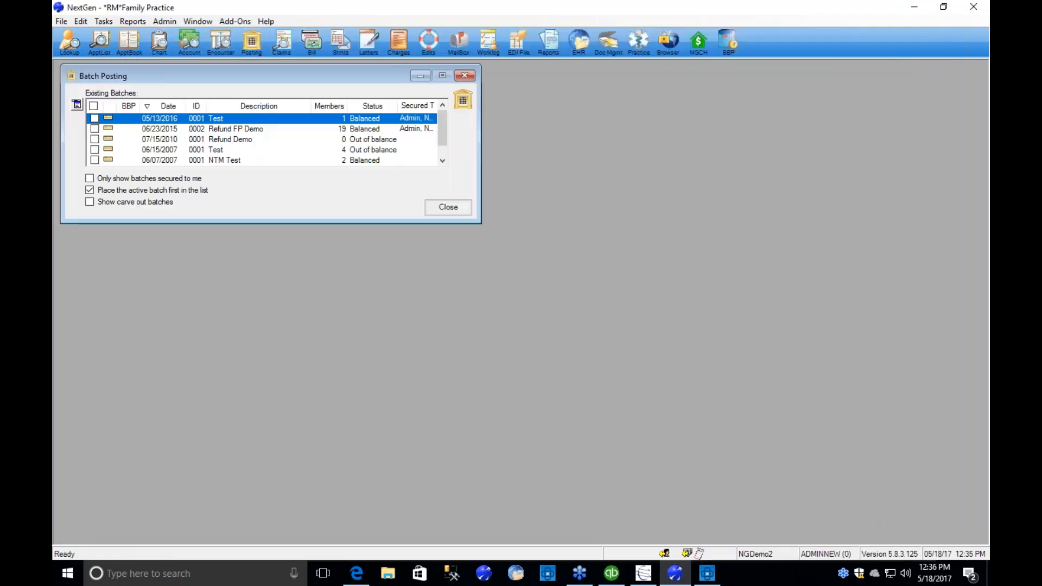
right_click(252, 130)
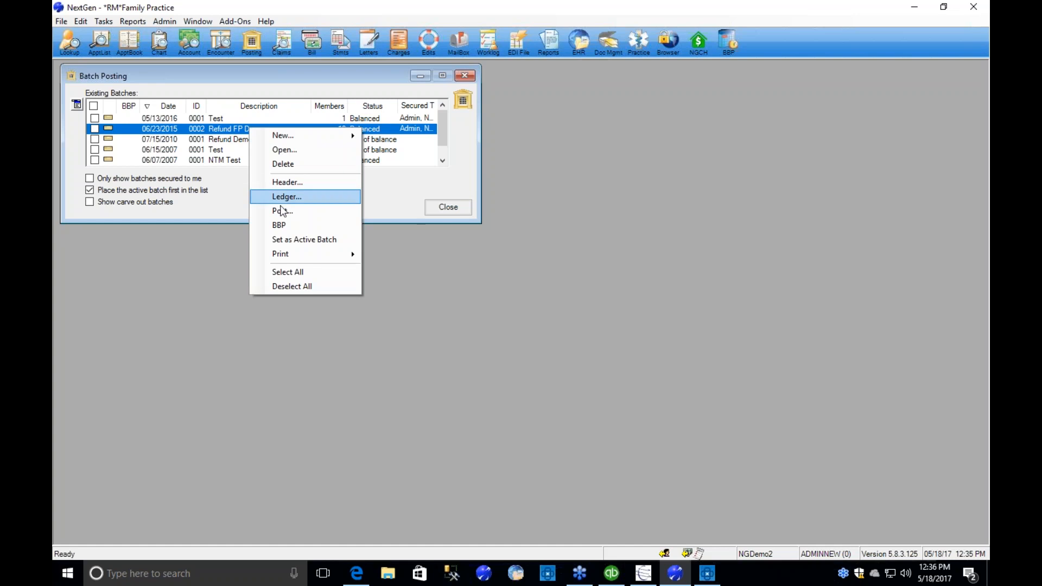
click(282, 211)
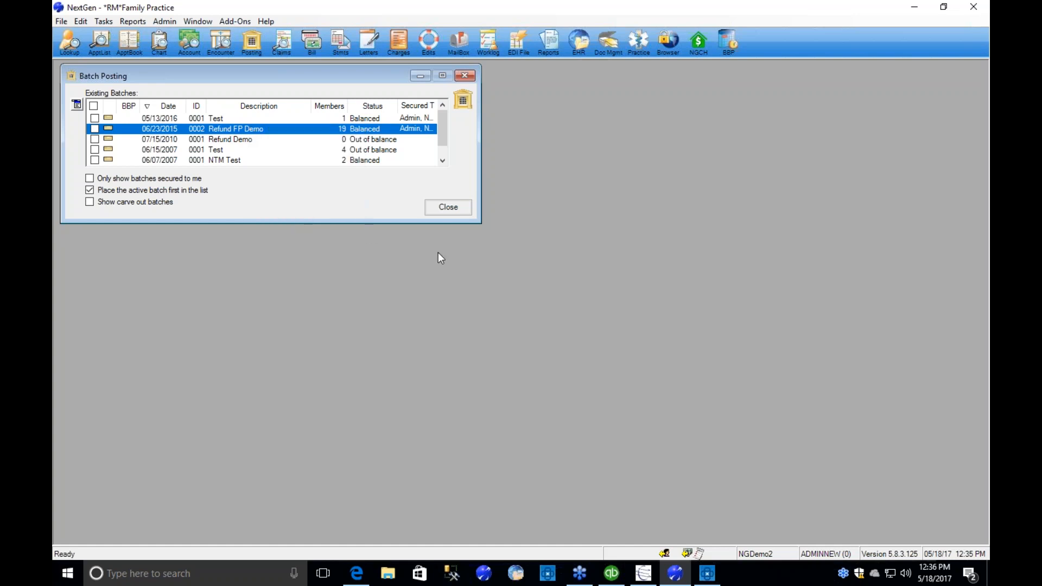
click(554, 335)
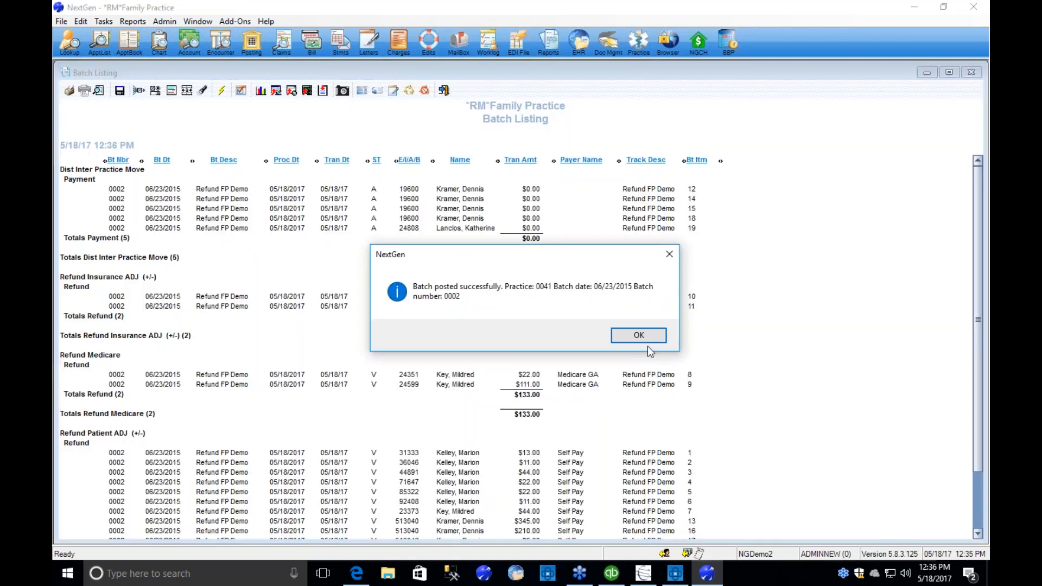
click(645, 341)
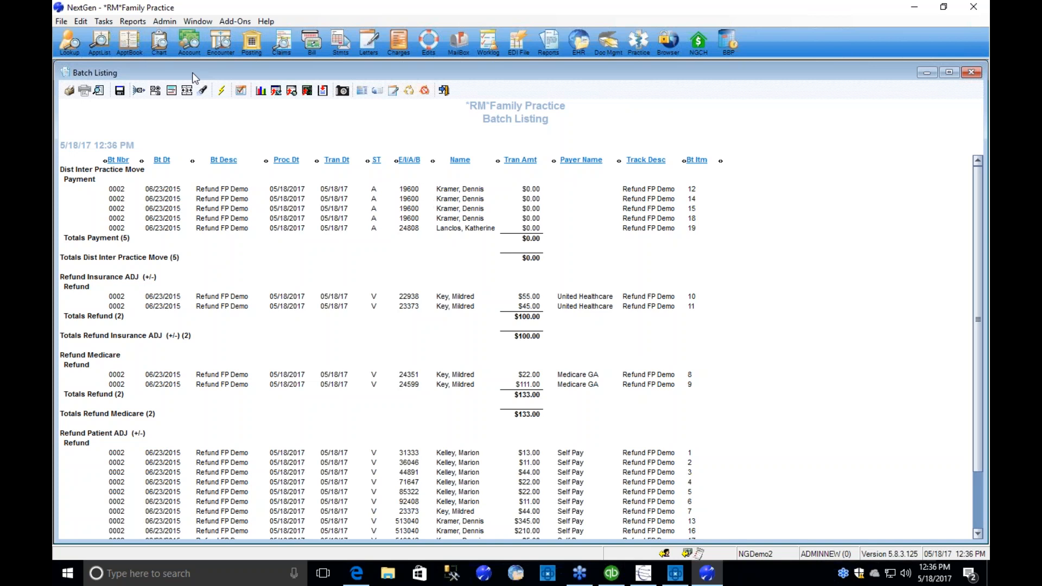
Look up the distributed guarantor's account by account number and open its account summary.
click(190, 43)
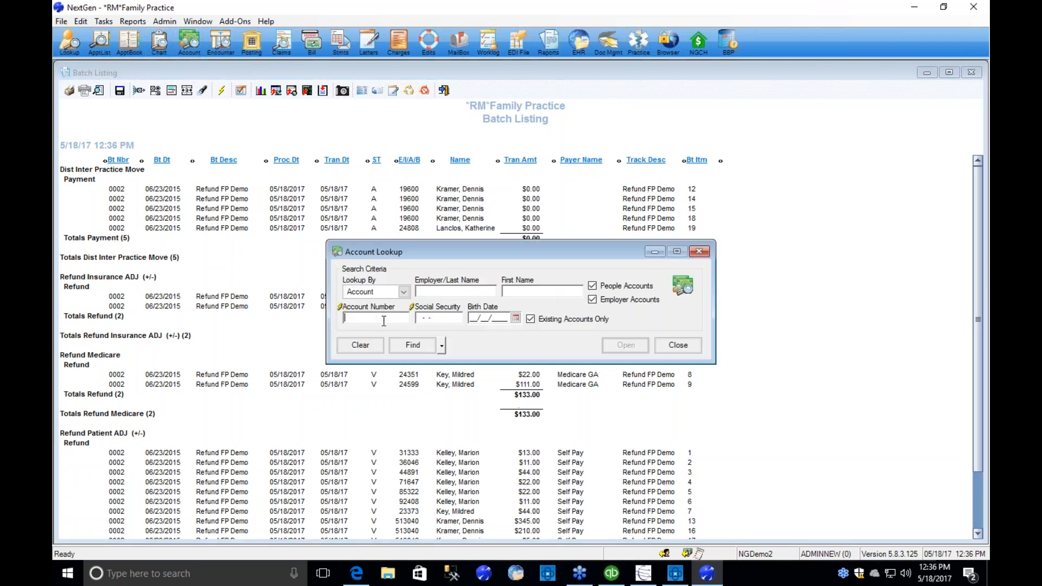
text(19600)
key(Return)
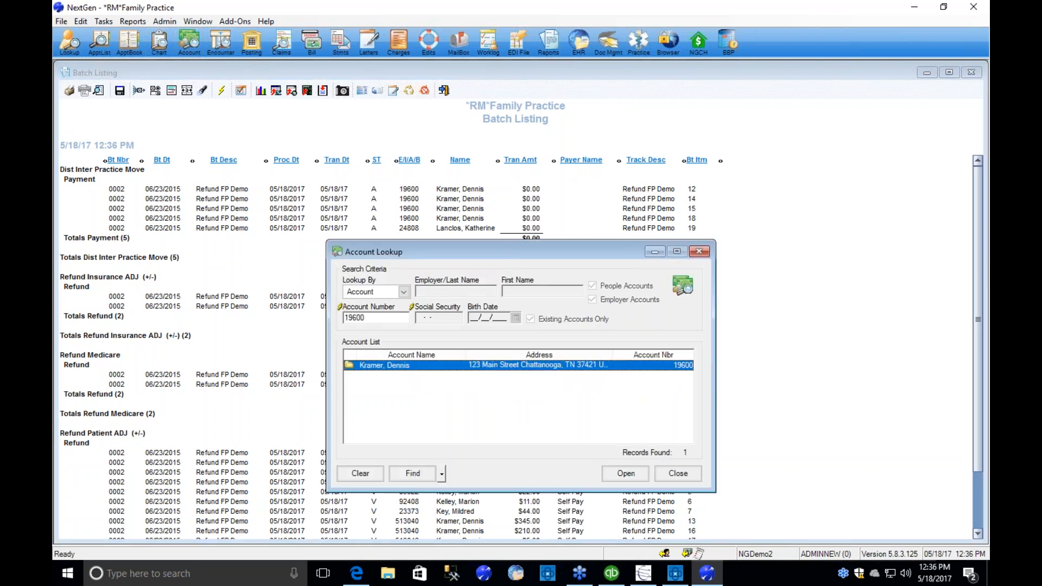
key(Return)
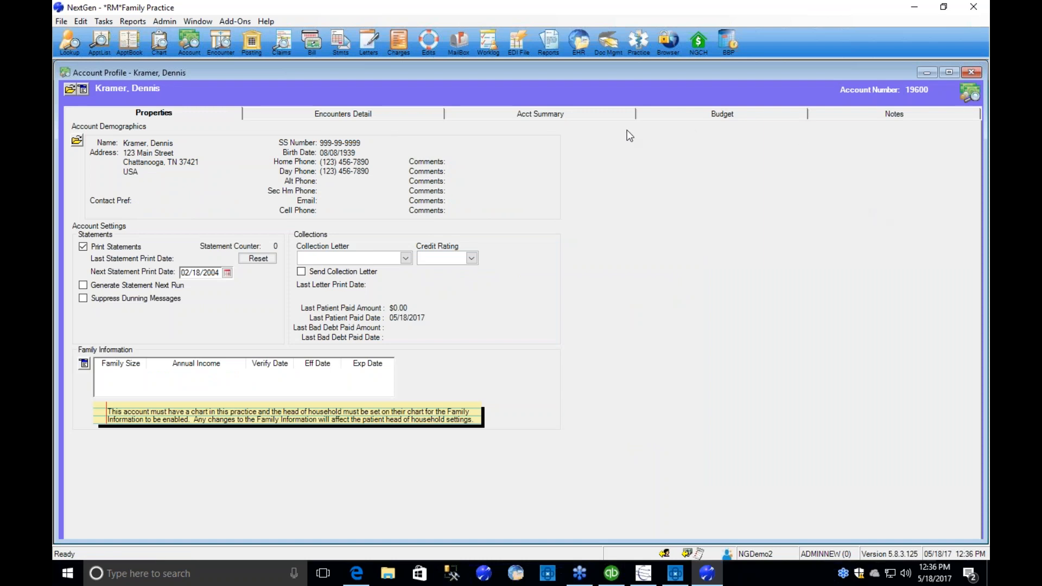
click(539, 116)
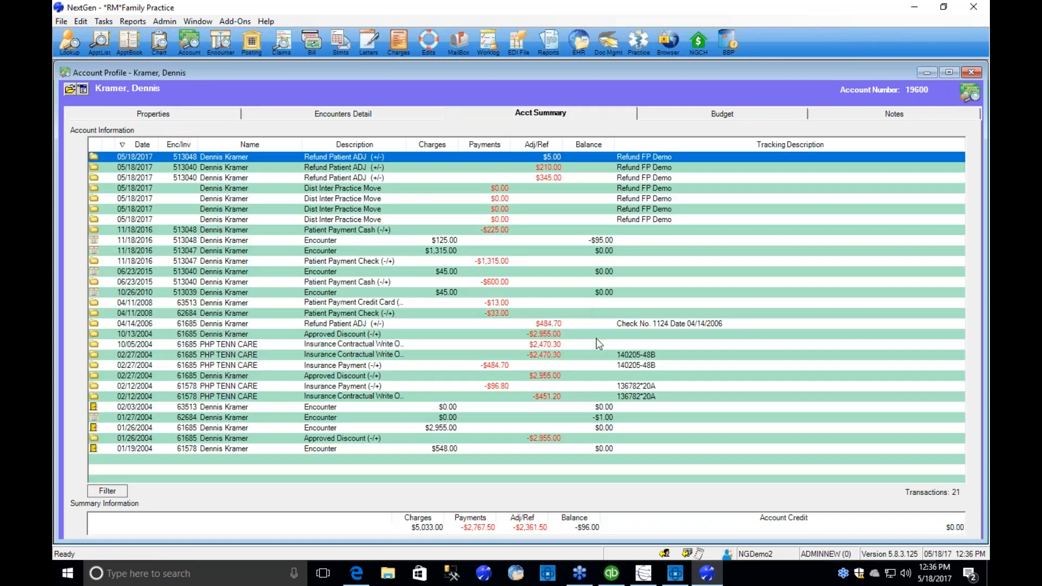
Examine the 05/18/2017 Dist Inter Practice Move and Refund Patient ADJ transactions, expanding the second Dist Inter Practice Move into its charge lines.
click(368, 187)
click(364, 197)
click(364, 207)
click(364, 217)
click(364, 209)
click(362, 199)
click(361, 189)
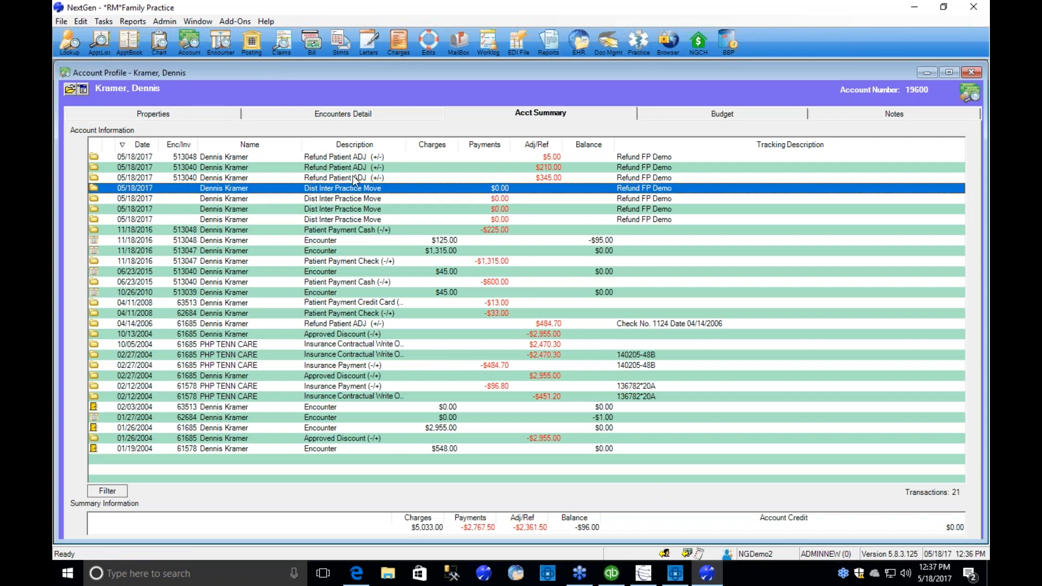
click(355, 178)
click(353, 166)
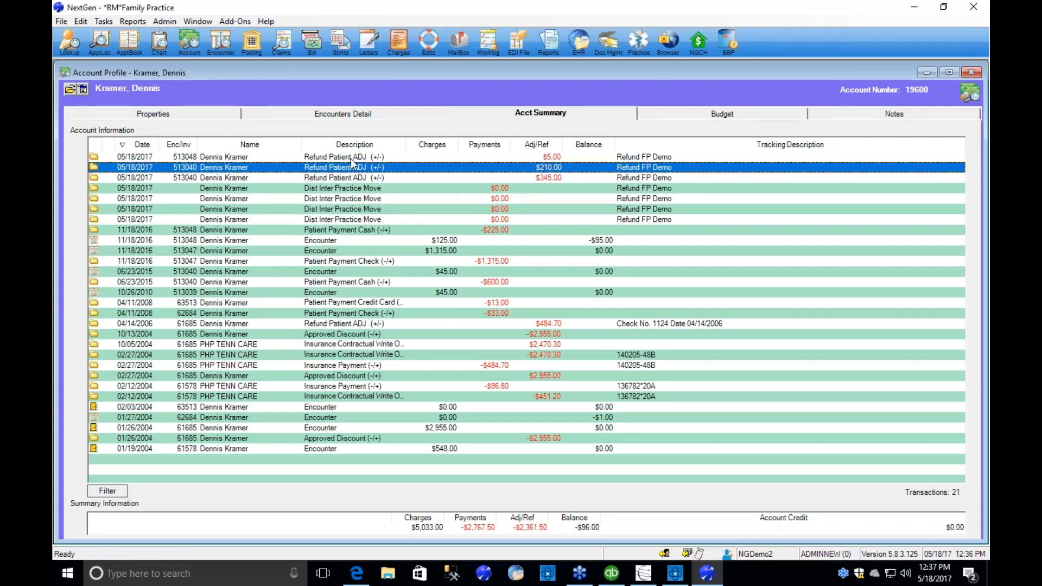
double_click(350, 200)
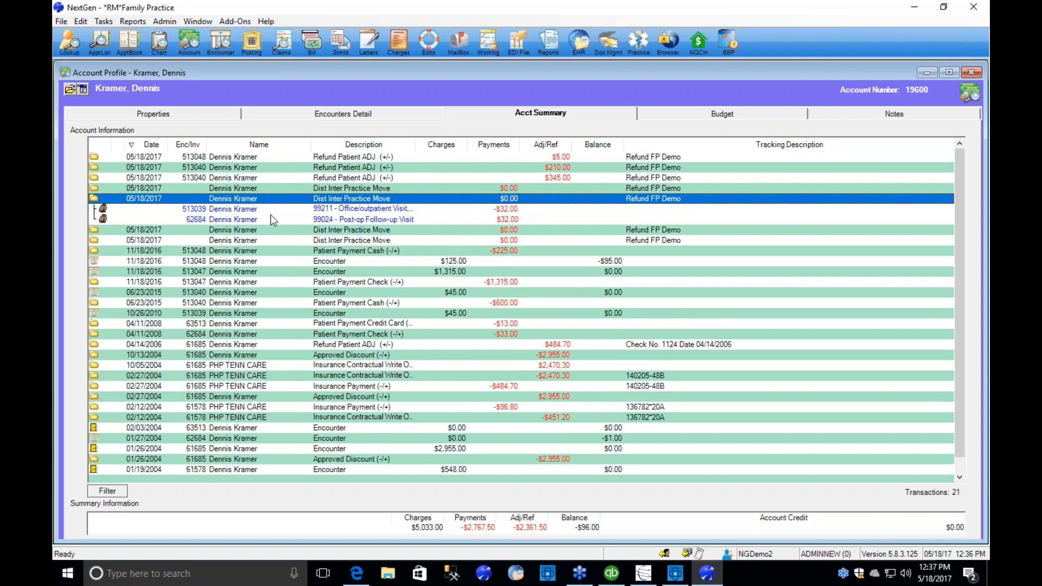
Open the encounter behind the 99211 office visit line and inspect its transactions with widened transaction notes, plus its encounter notes.
click(204, 210)
double_click(204, 211)
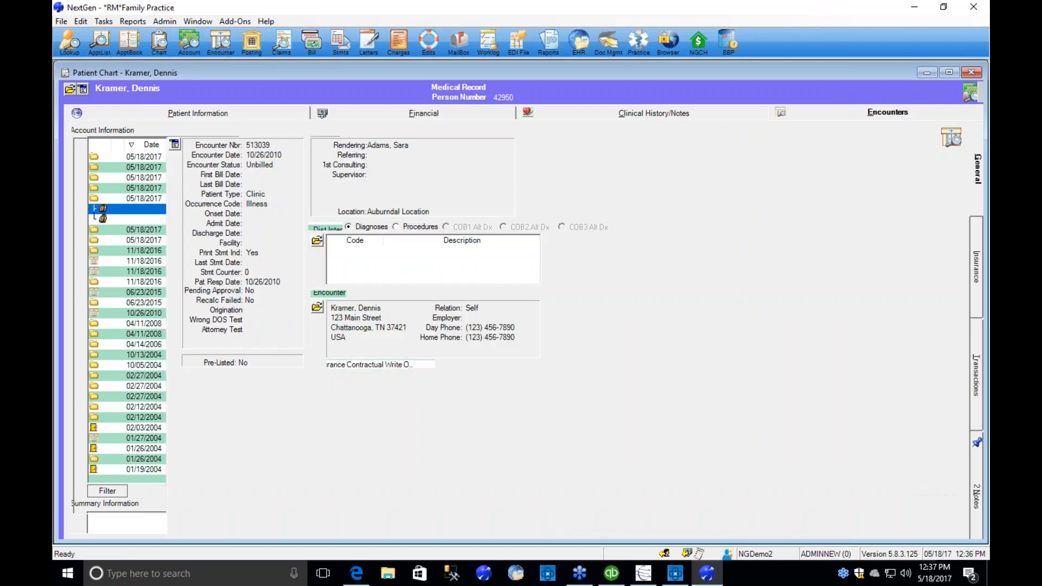
click(977, 392)
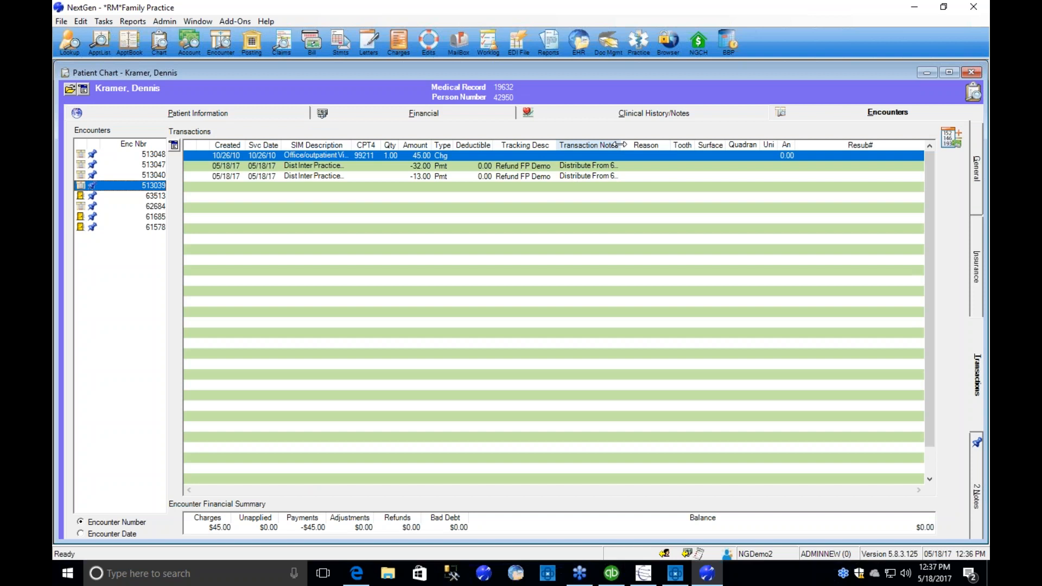
drag(726, 144, 762, 144)
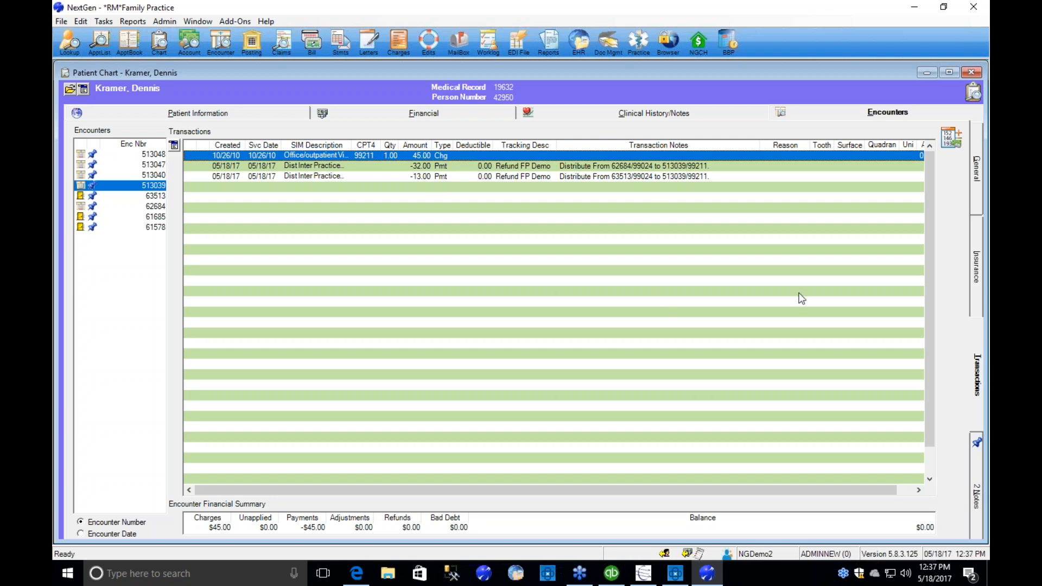
click(978, 497)
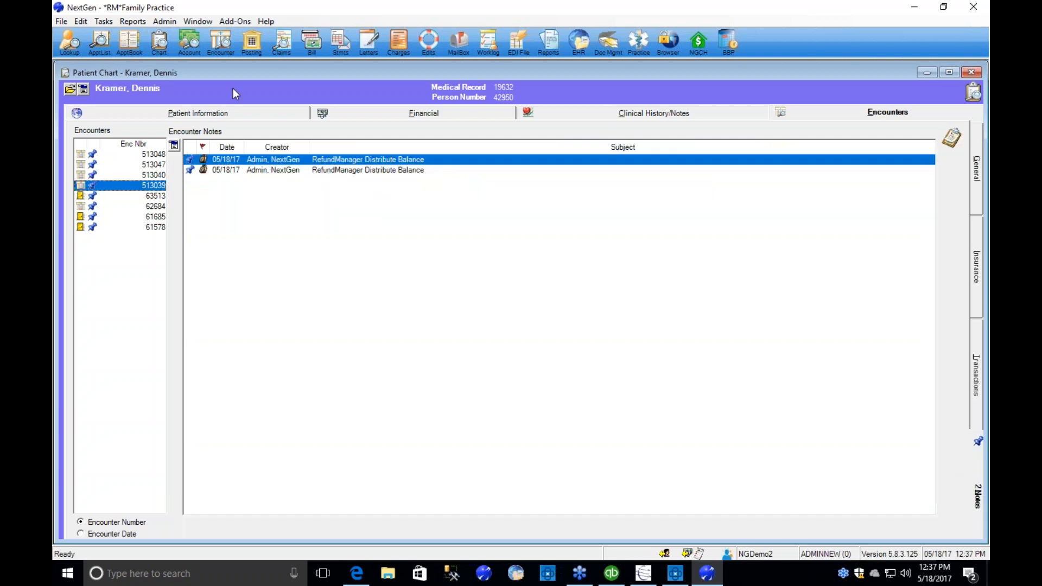
Read the first sealed RefundManager Distribute Balance note, then close the patient chart and account profile to return to the Batch Listing.
double_click(258, 162)
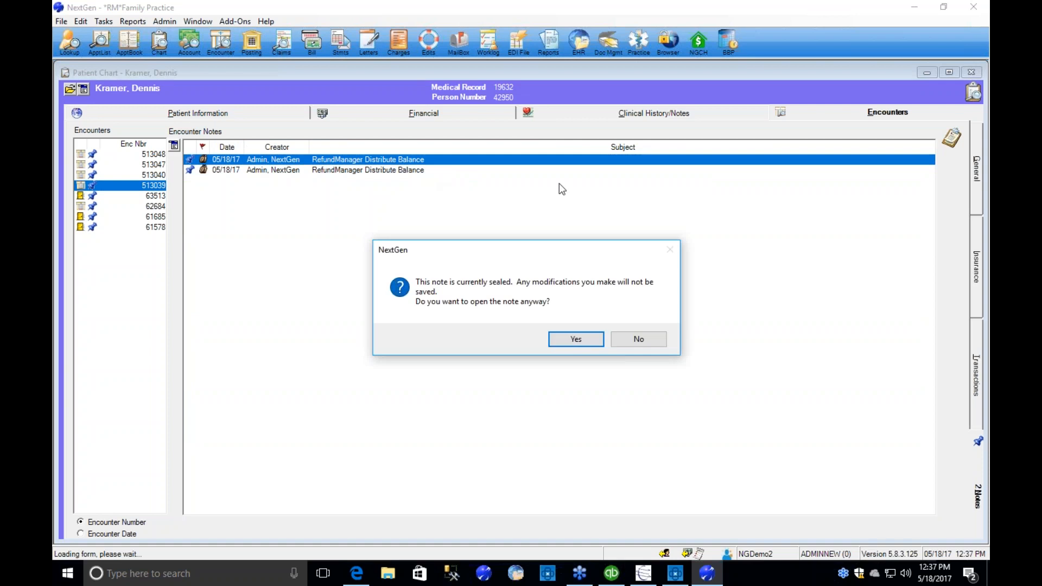
click(560, 339)
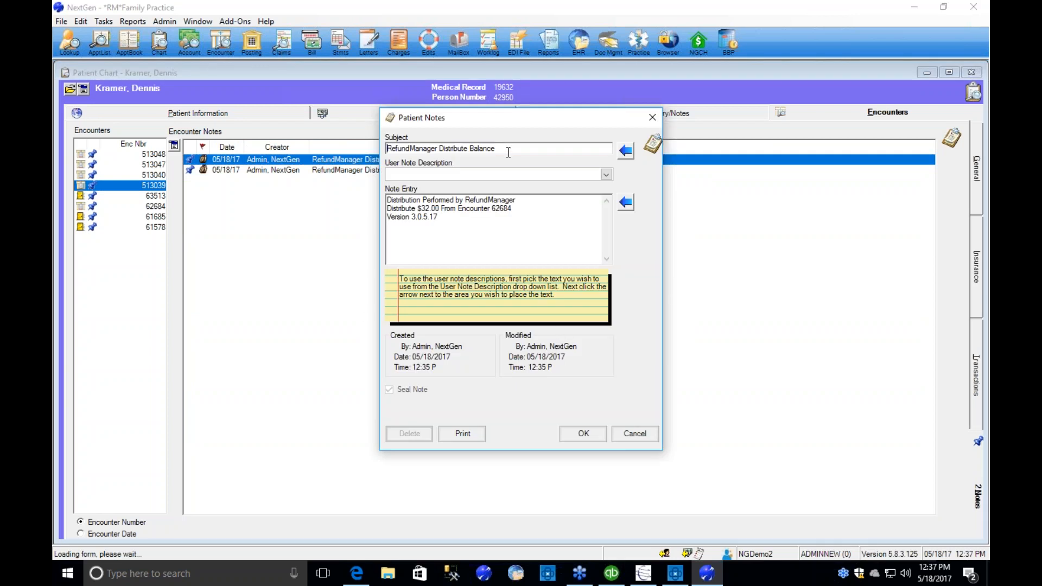
click(646, 437)
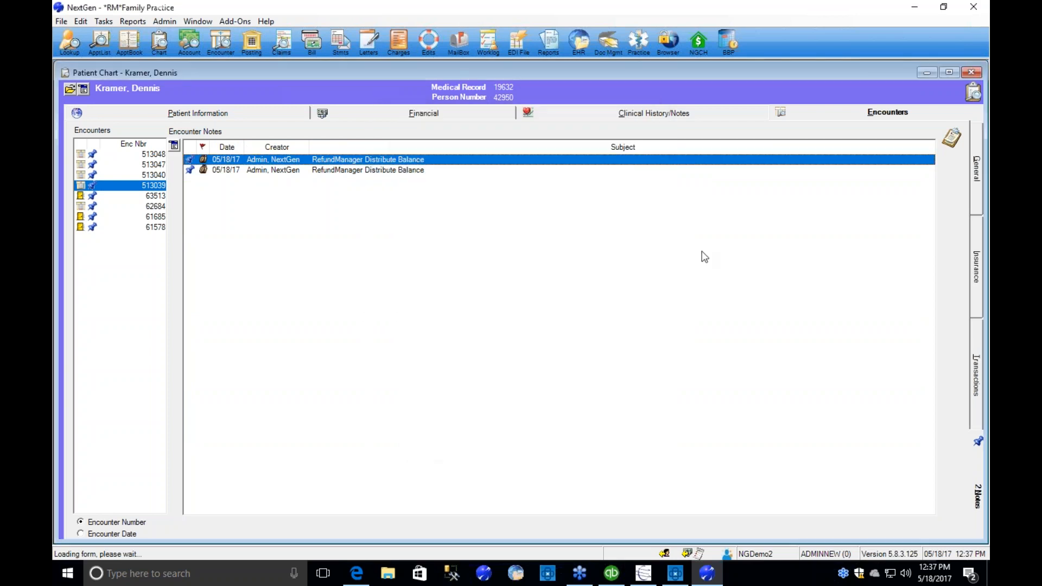
click(971, 72)
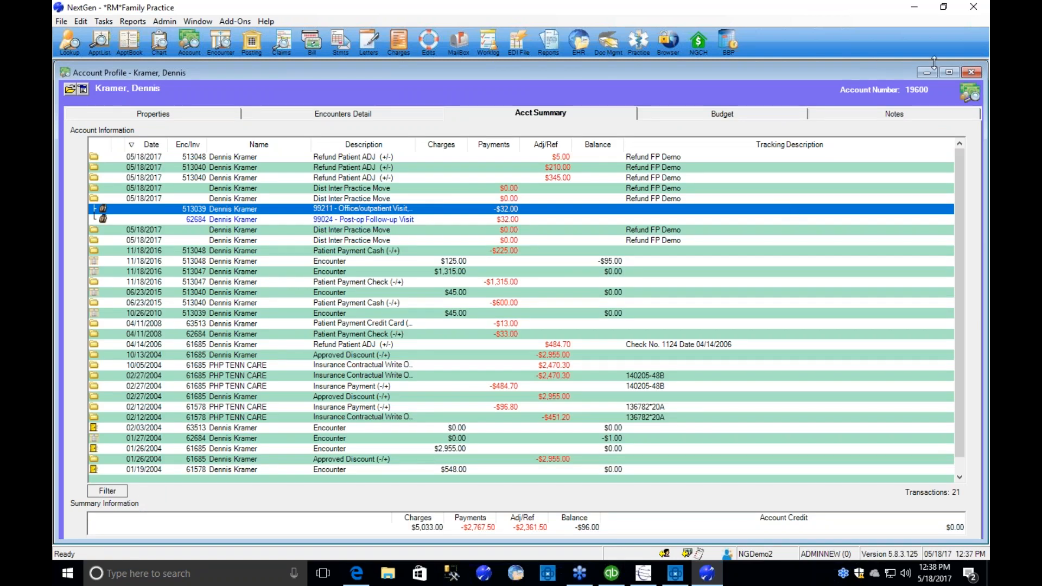
click(971, 73)
click(682, 471)
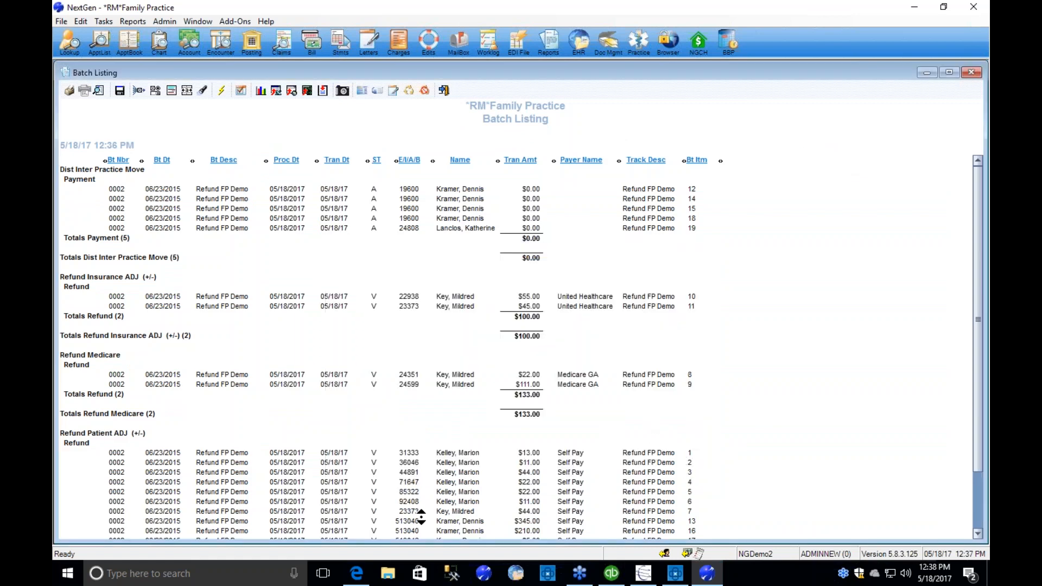
Open the encounter behind the $22.00 Medicare GA refund in the Batch Listing and inspect its Refund Medicare transaction.
double_click(407, 375)
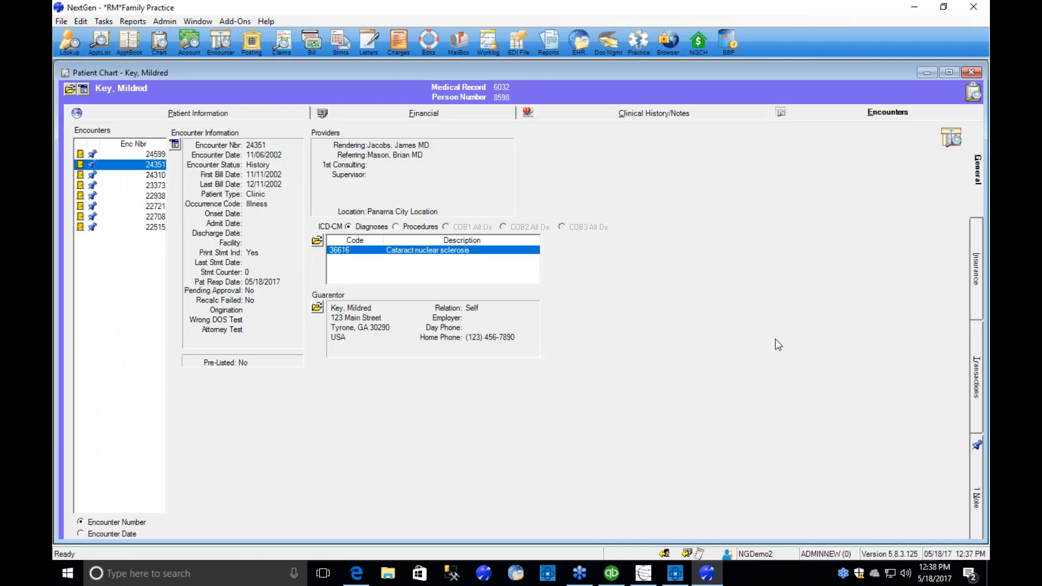
click(976, 400)
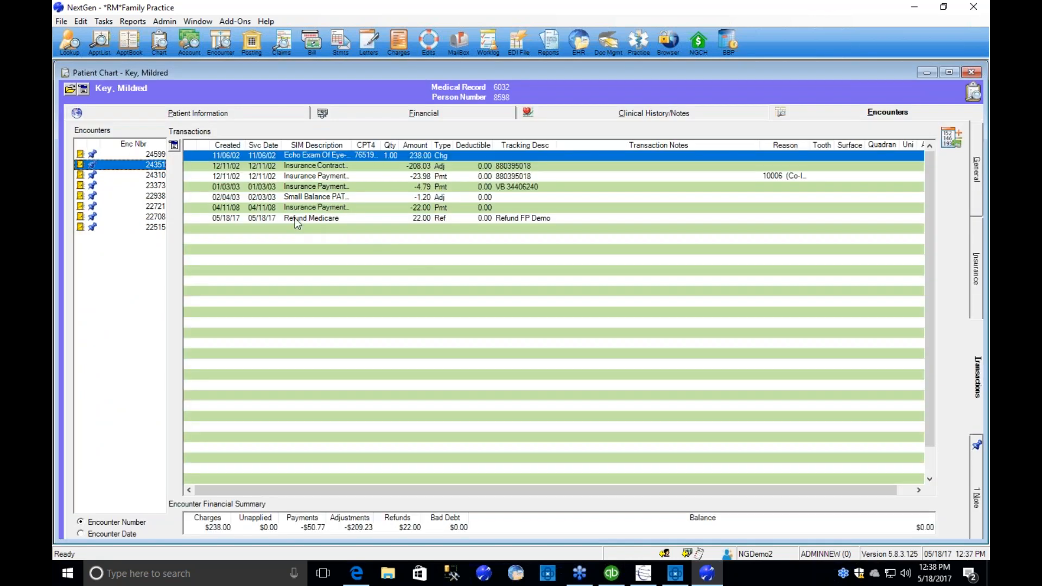
click(295, 217)
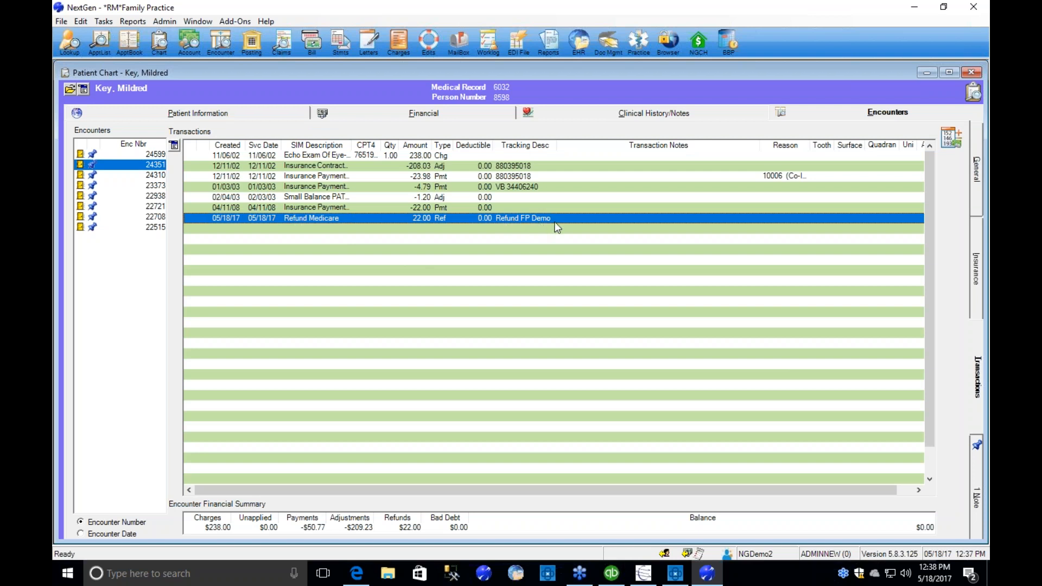
Read the encounter's sealed RefundManager Created Refund note and close it without changes.
click(977, 494)
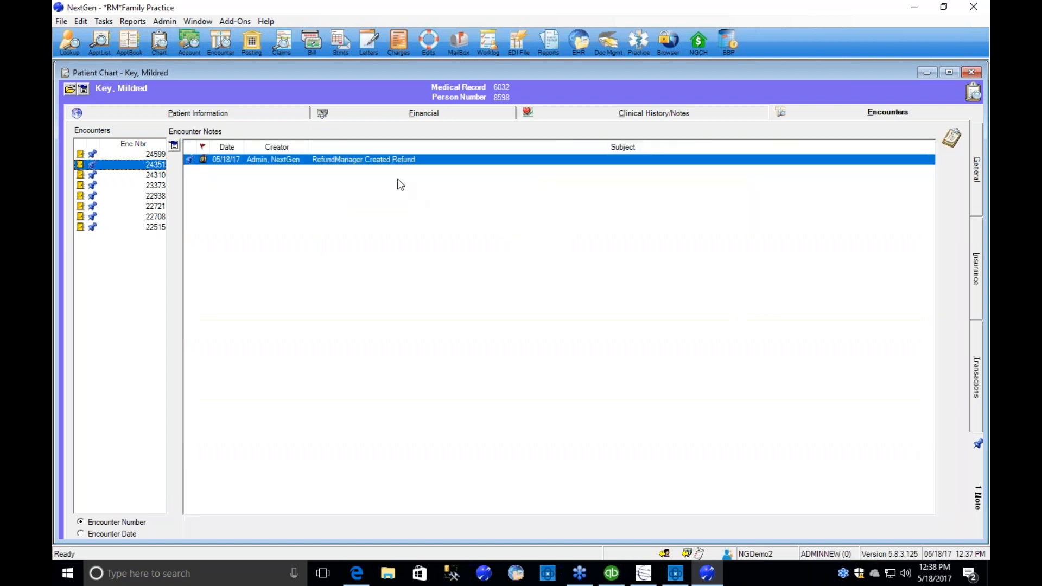
double_click(383, 160)
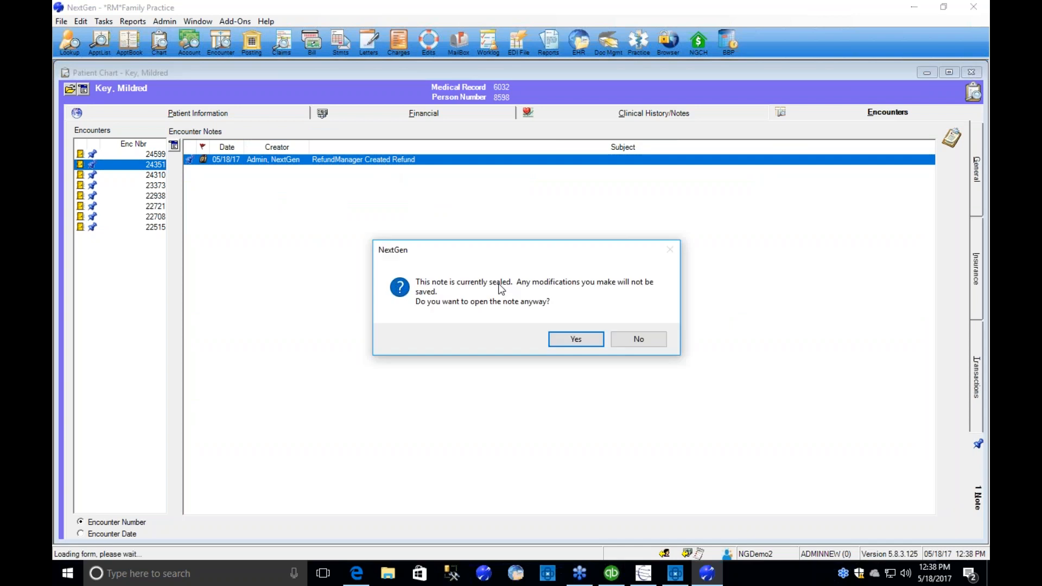
click(575, 337)
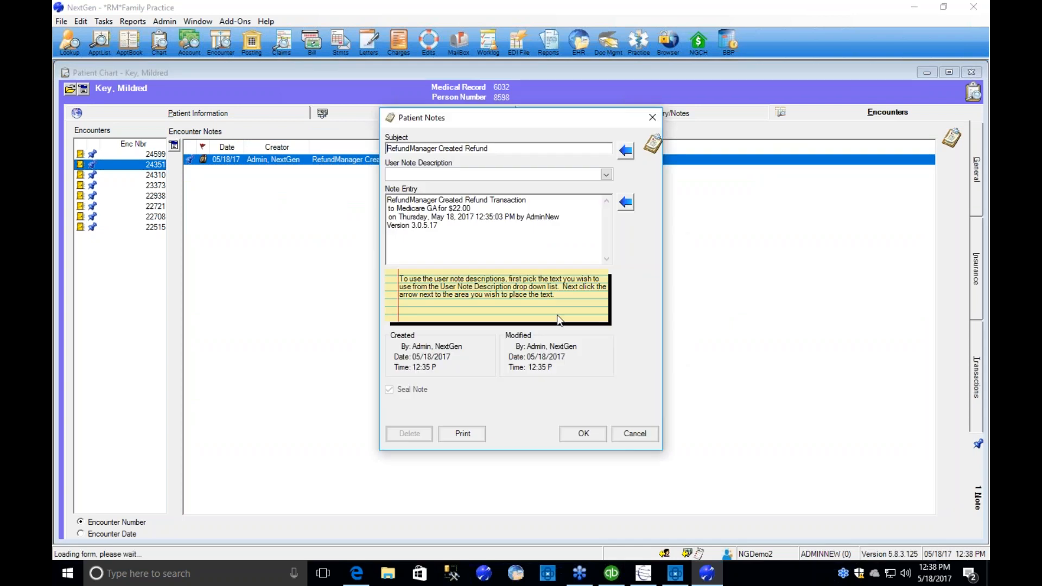
click(650, 437)
Switch to RefundManager and find the unprocessed refund batches for *RM*Family Practice with Batch Detective.
mouse_move(653, 569)
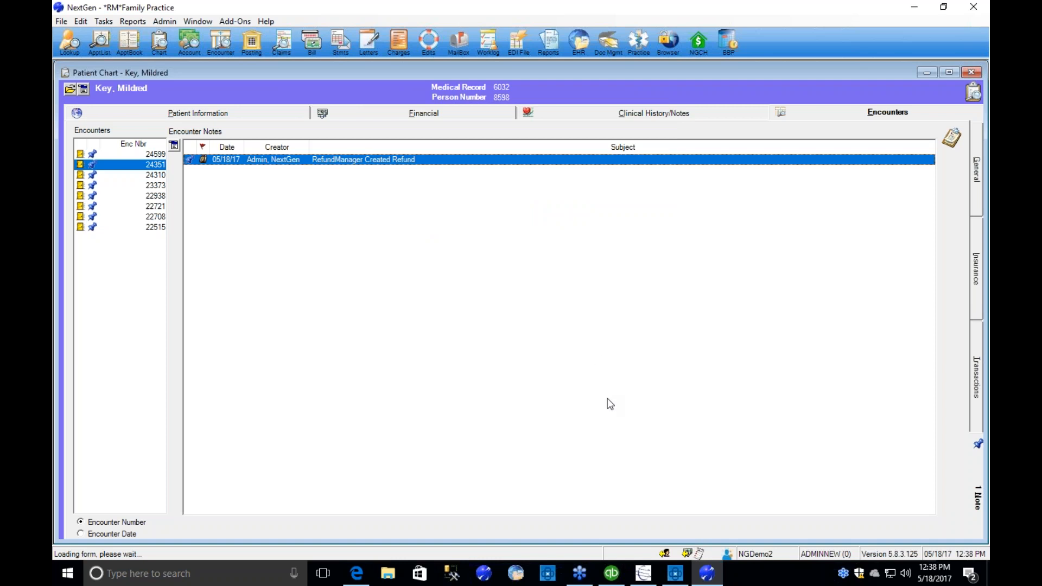
click(674, 574)
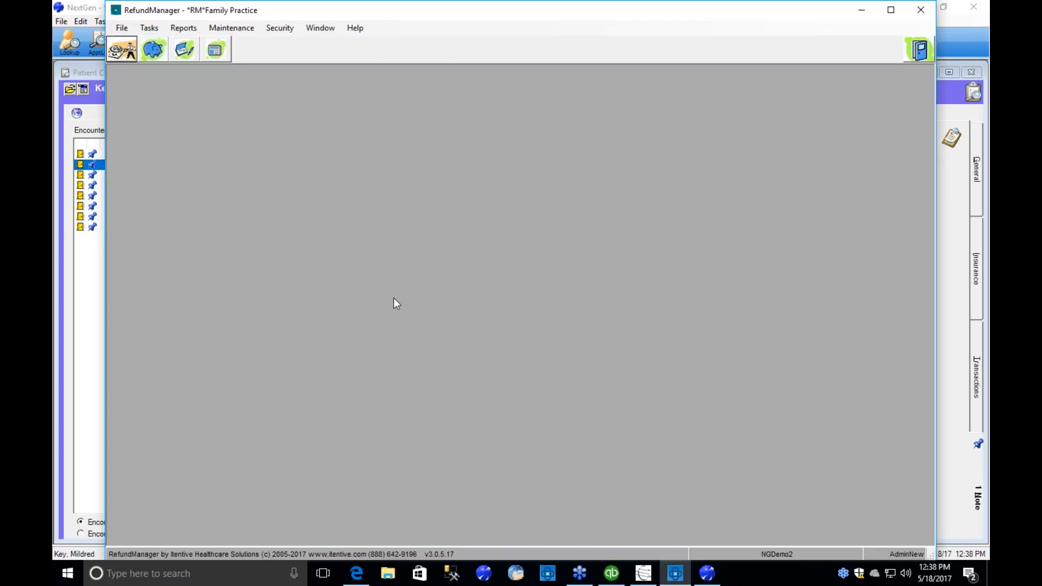
click(151, 50)
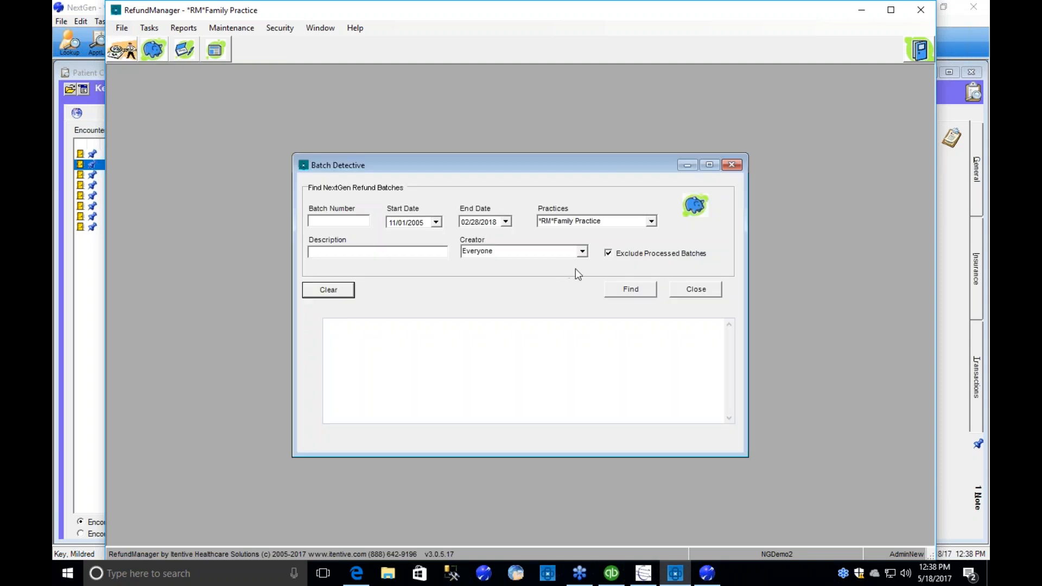
click(625, 291)
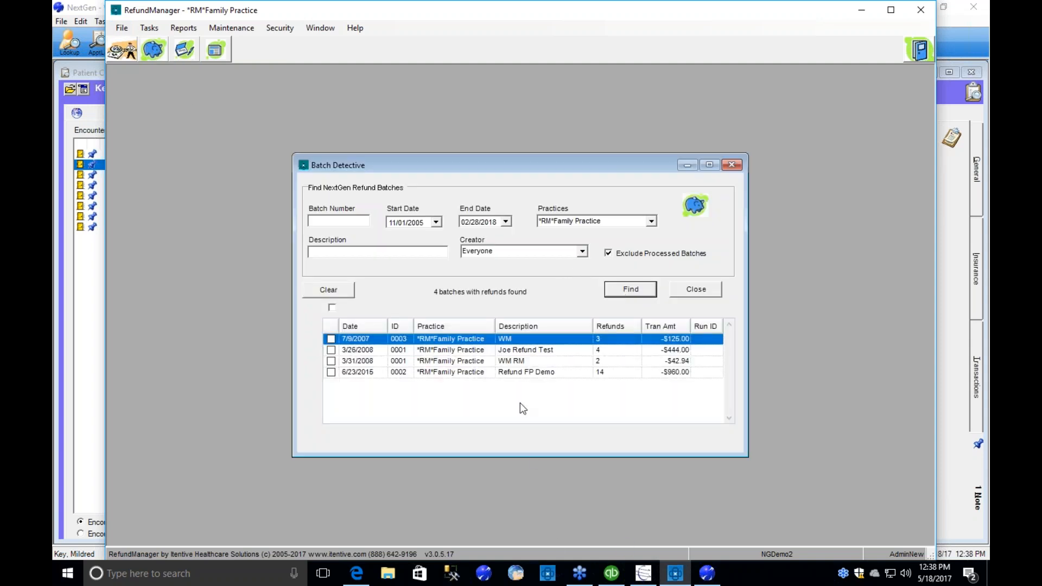
Select the 6/23/2015 Refund FP Demo batch and start exporting its refunds.
click(522, 374)
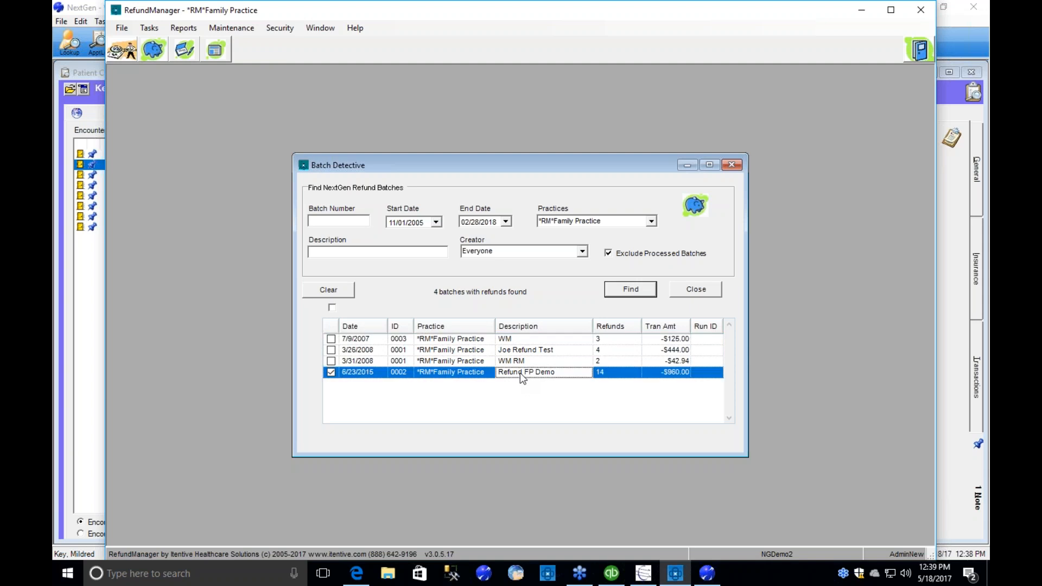
right_click(520, 374)
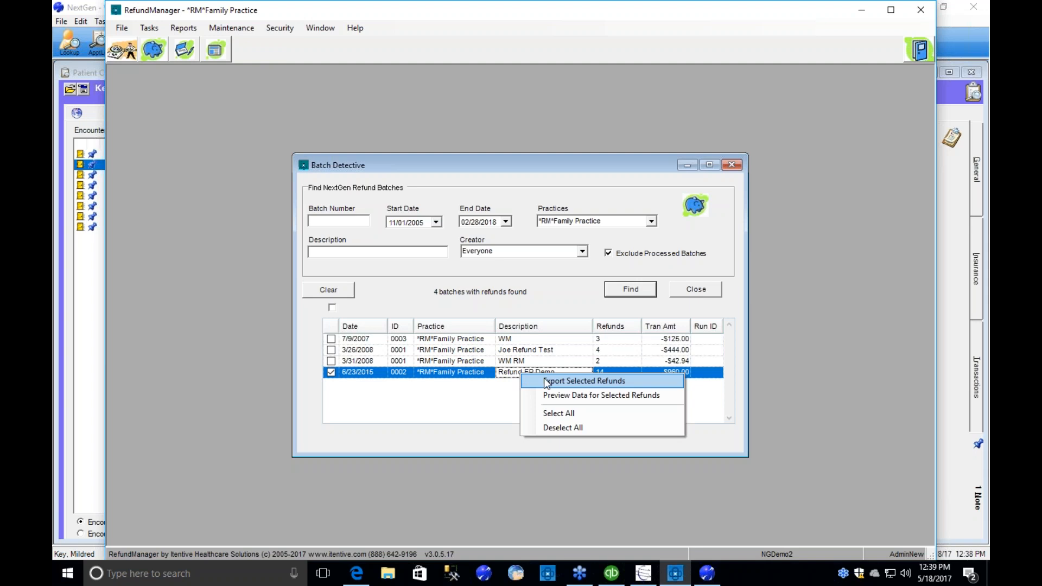
click(547, 382)
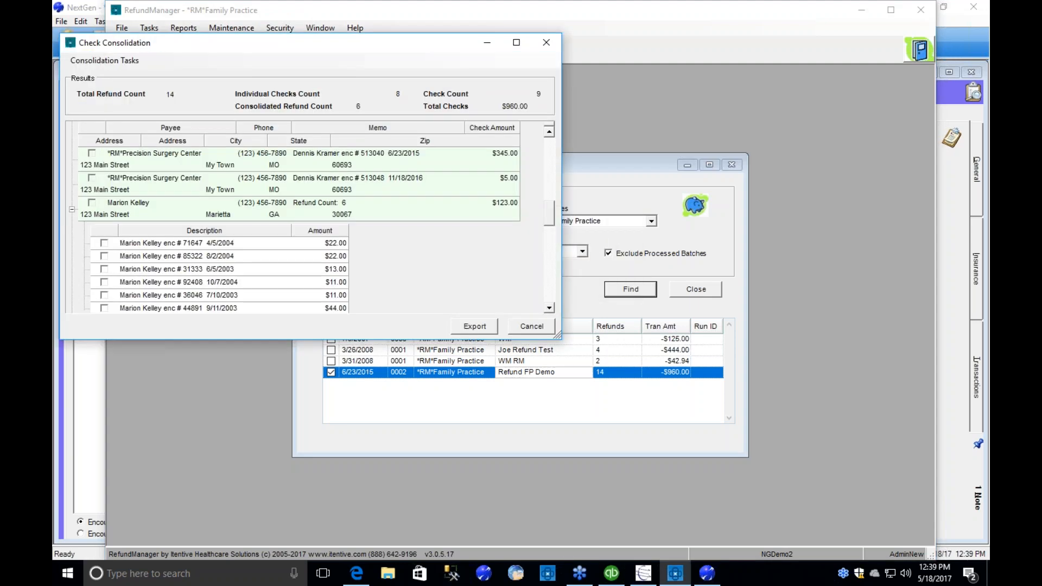
Consolidate the $210.00, $345.00 and $5.00 *RM*Precision Surgery Center refunds into one check and collapse the expanded check details.
click(550, 132)
click(550, 132)
click(91, 178)
click(91, 203)
click(91, 228)
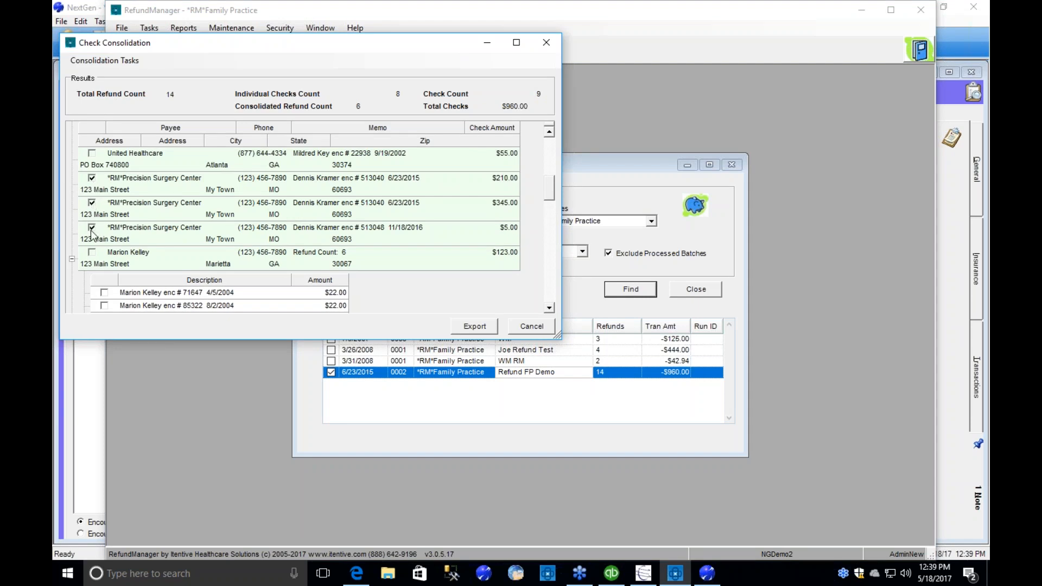
right_click(164, 204)
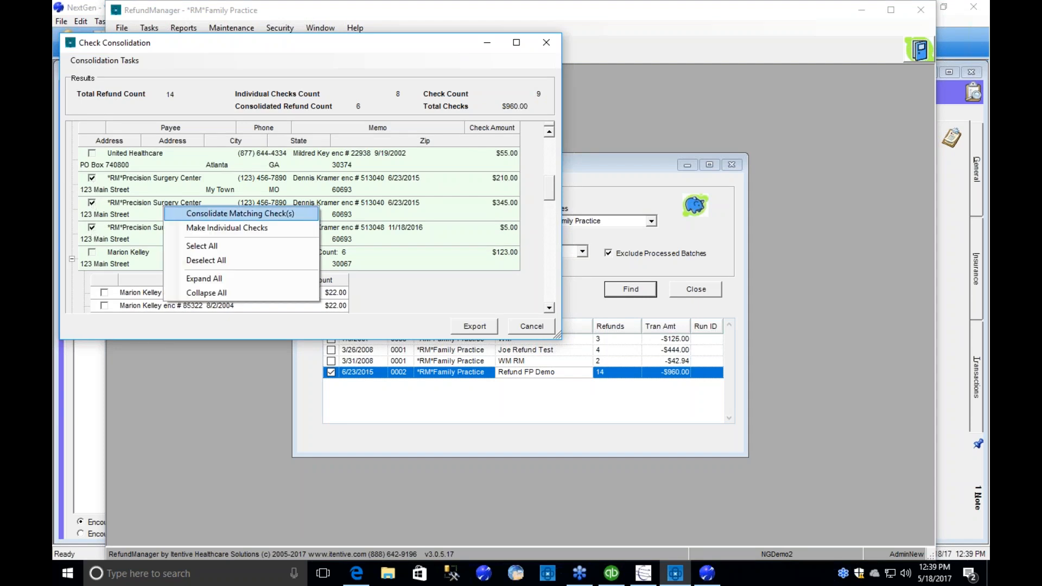
click(233, 214)
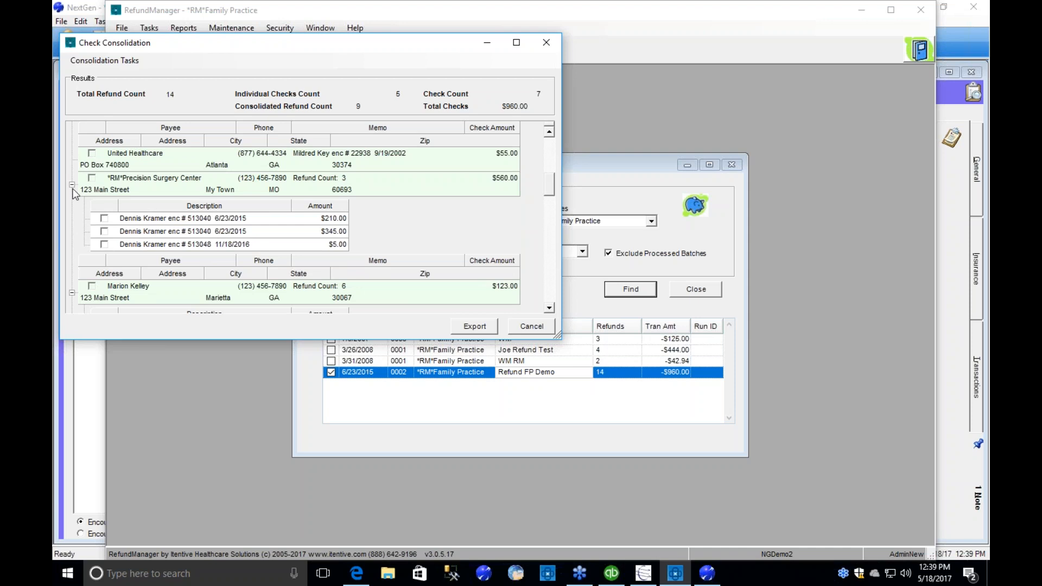
click(72, 186)
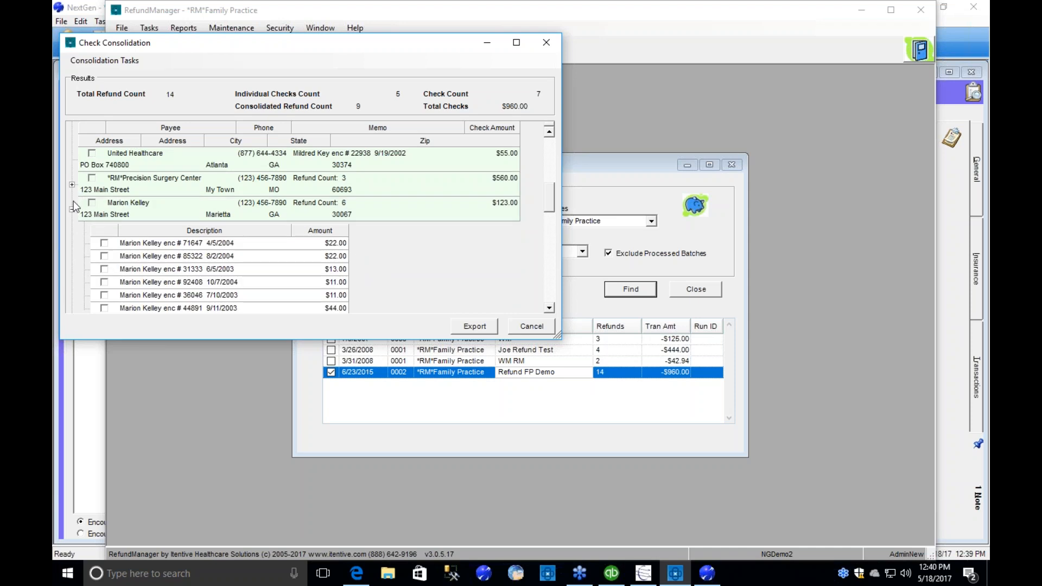
click(73, 210)
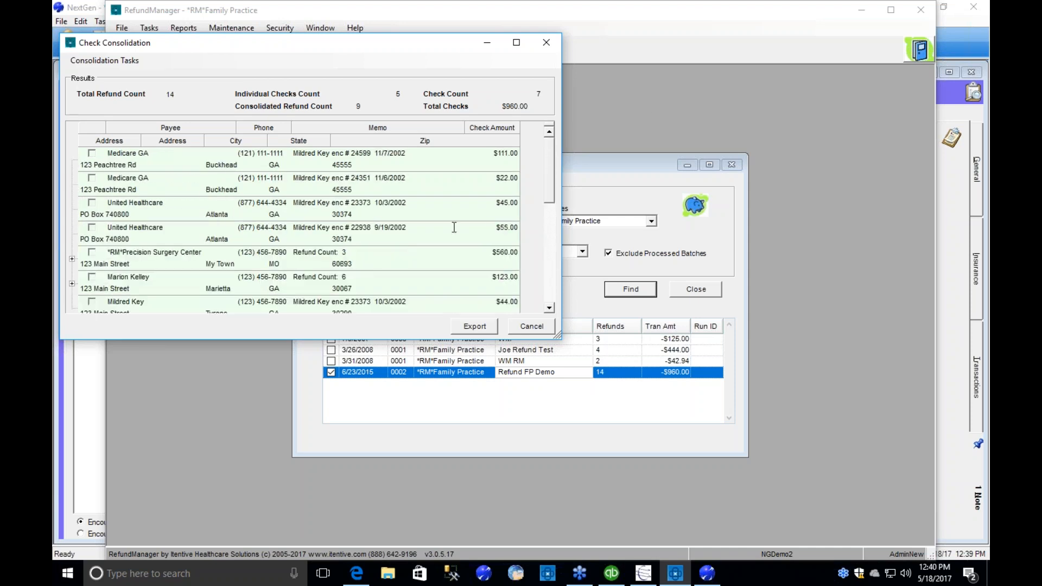
Consolidate the $111.00 and $22.00 Medicare GA refunds into a single check.
click(91, 154)
click(92, 178)
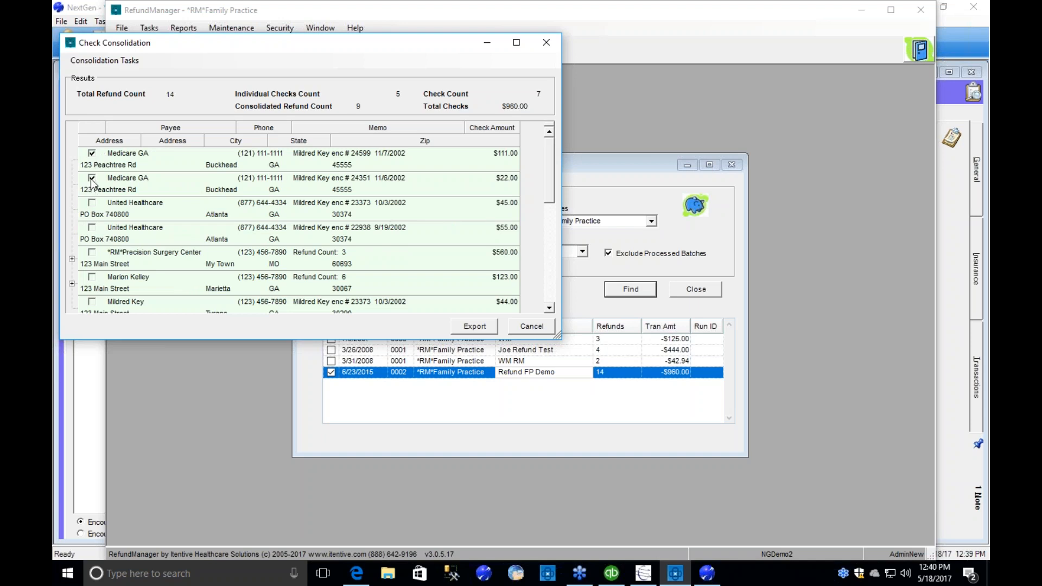
right_click(135, 183)
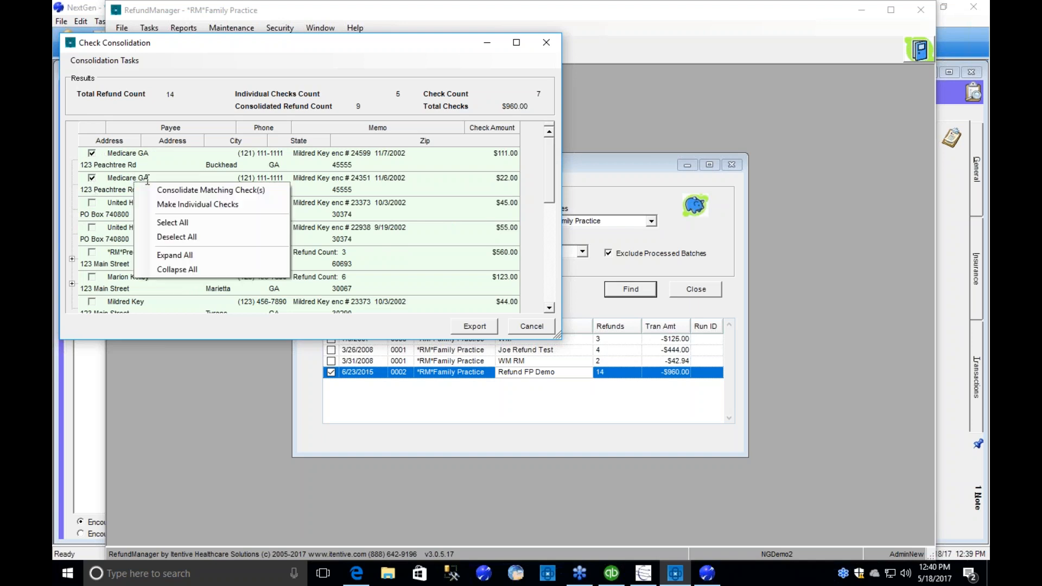
click(168, 204)
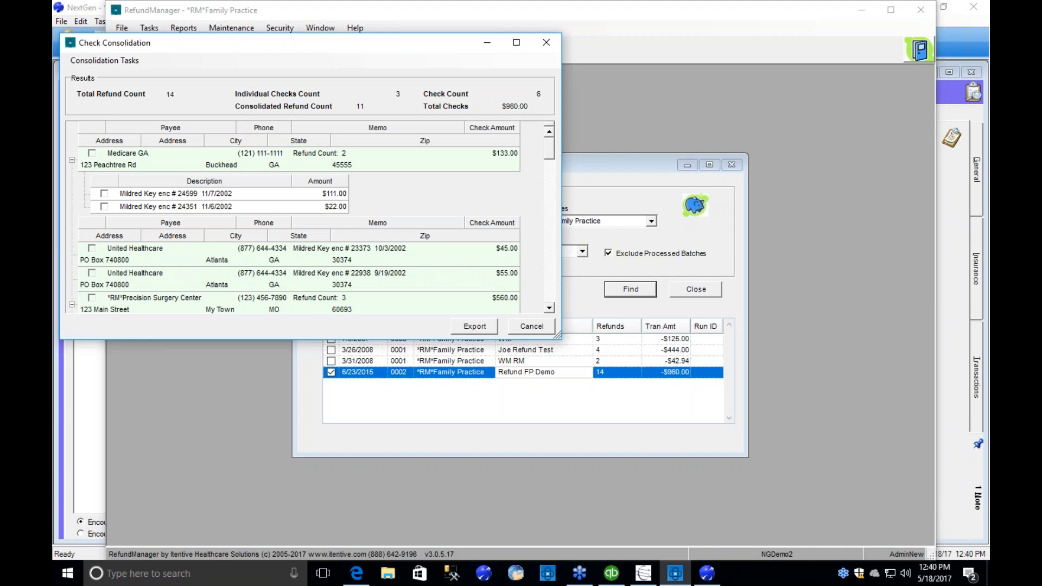
Collapse the expanded check details and export the consolidated checks, keeping the default run description.
click(72, 161)
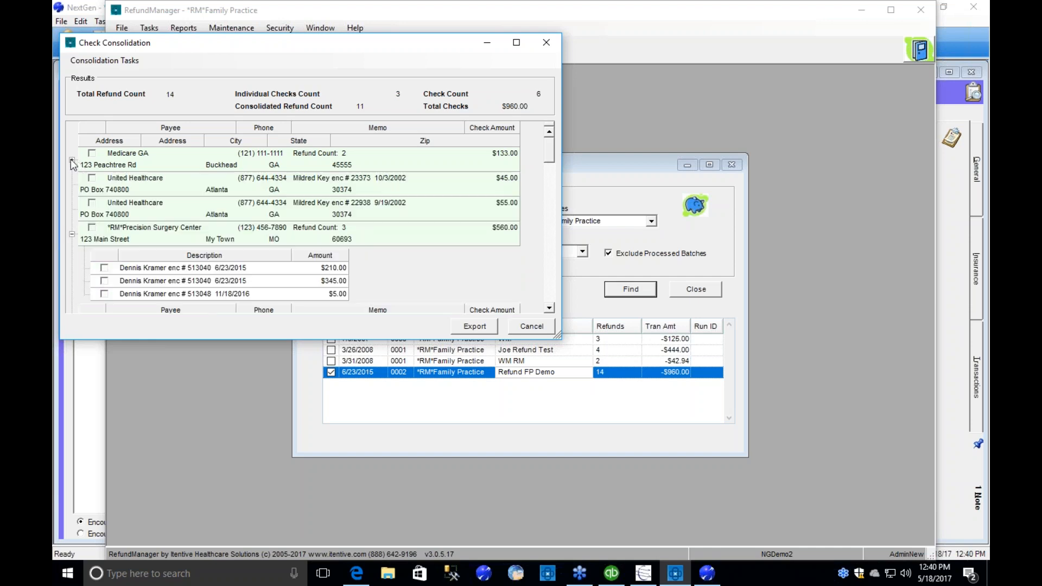
click(71, 235)
click(72, 259)
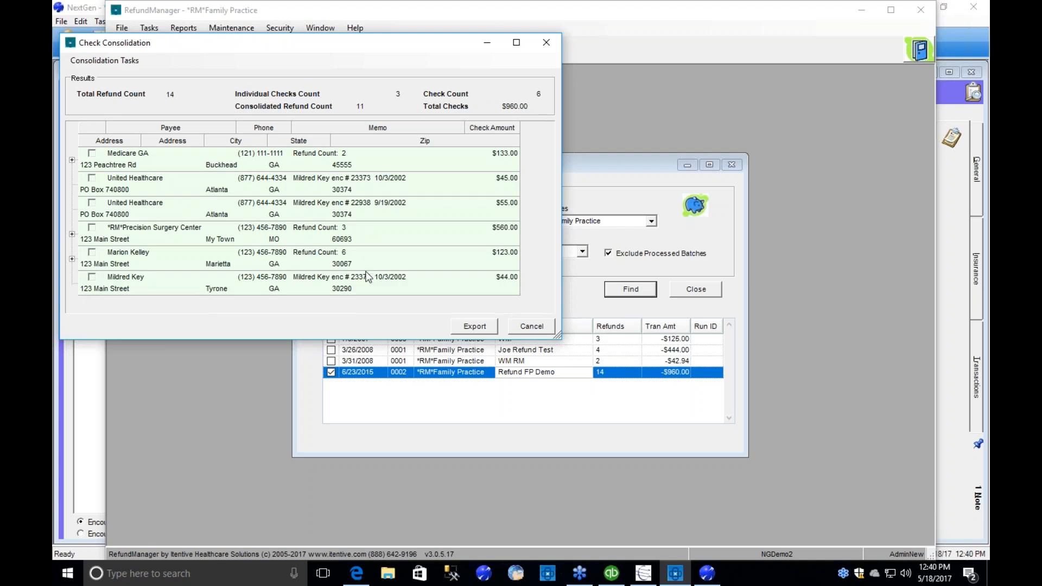
click(472, 327)
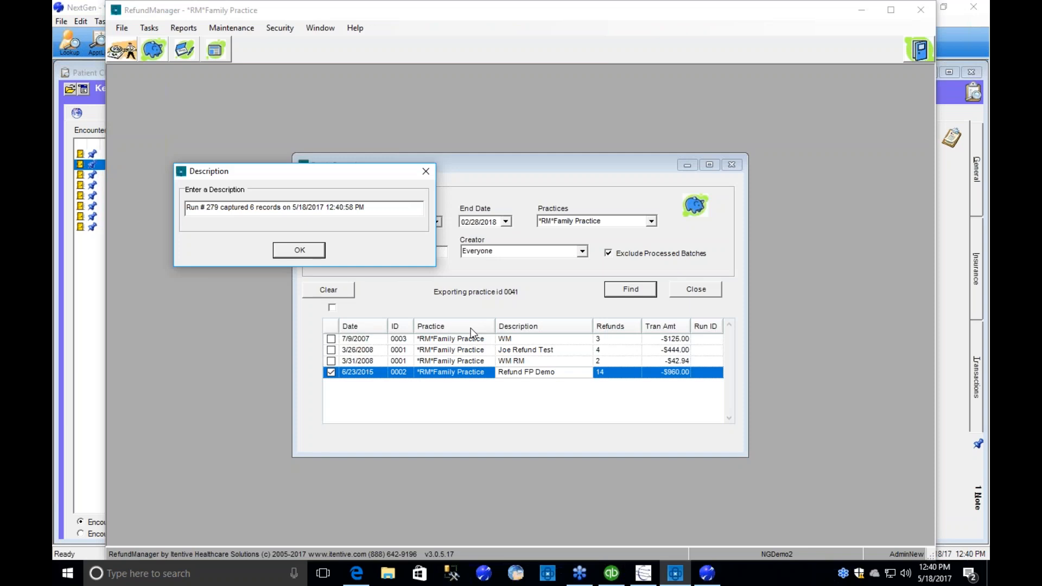
click(300, 250)
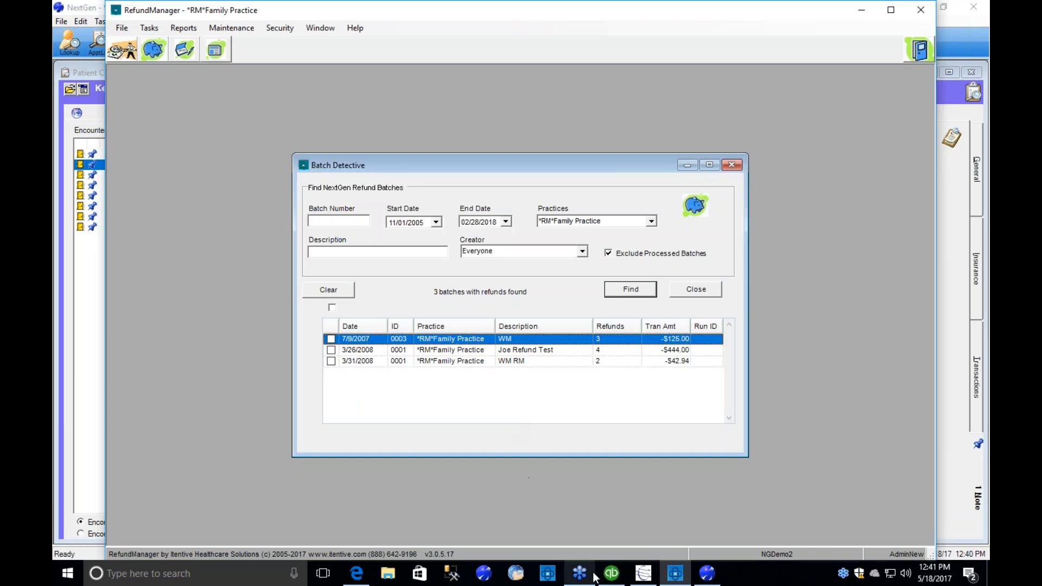
Switch to QuickBooks and go back through the exported checks, examining the expense lines of the $123.00 check.
click(609, 574)
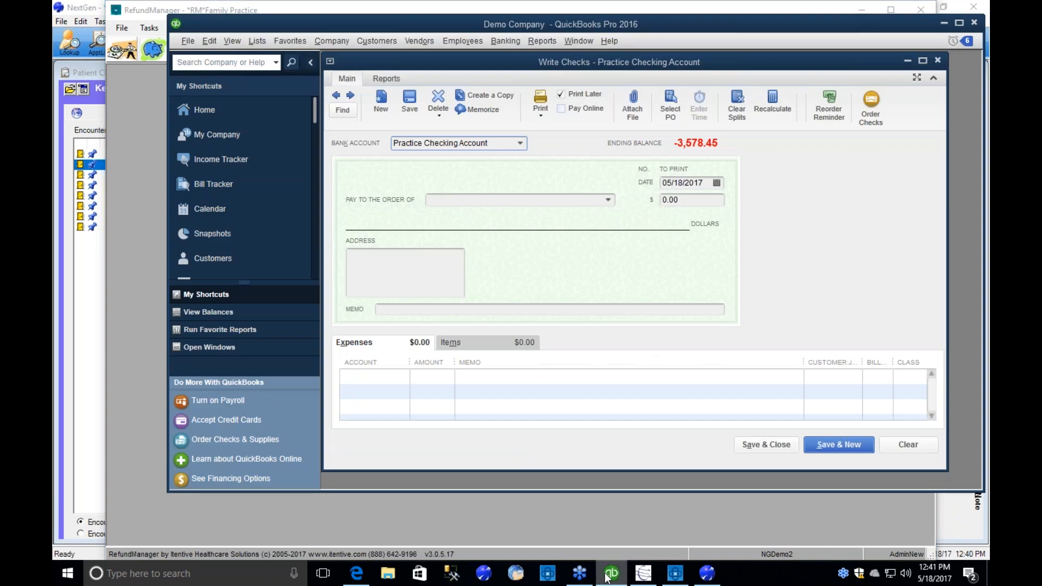
click(337, 99)
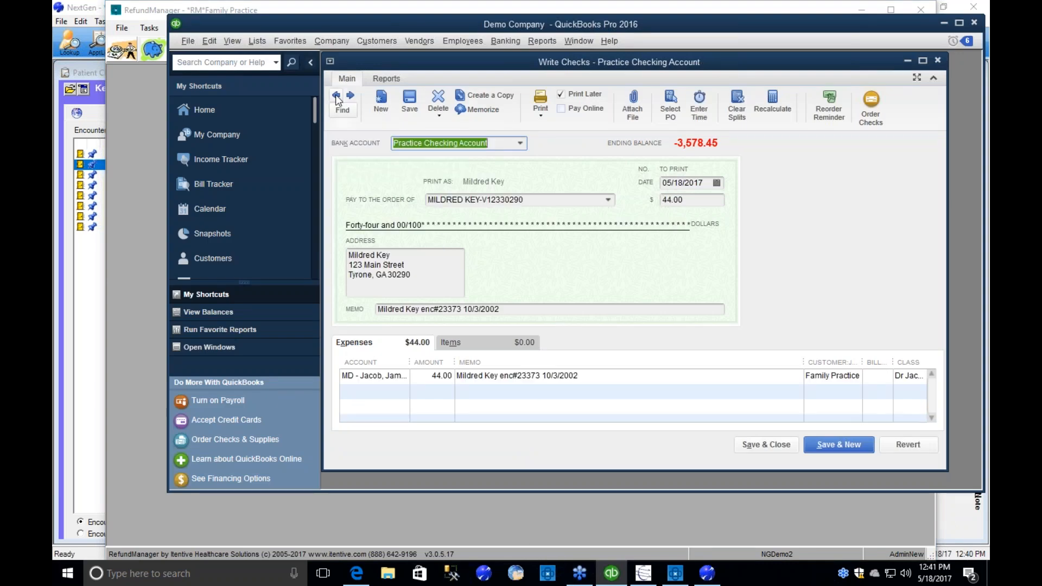
click(337, 98)
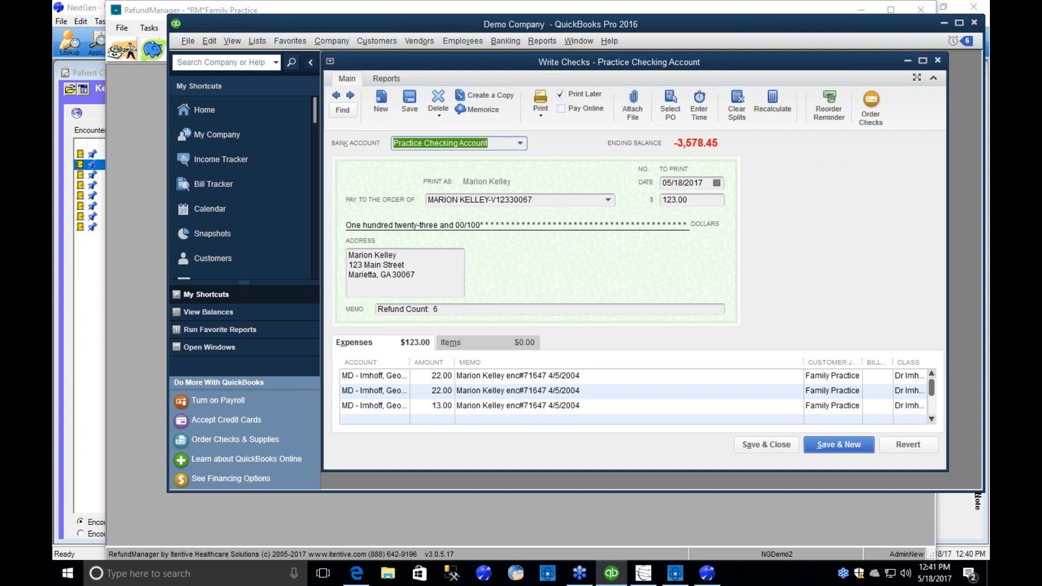
click(485, 312)
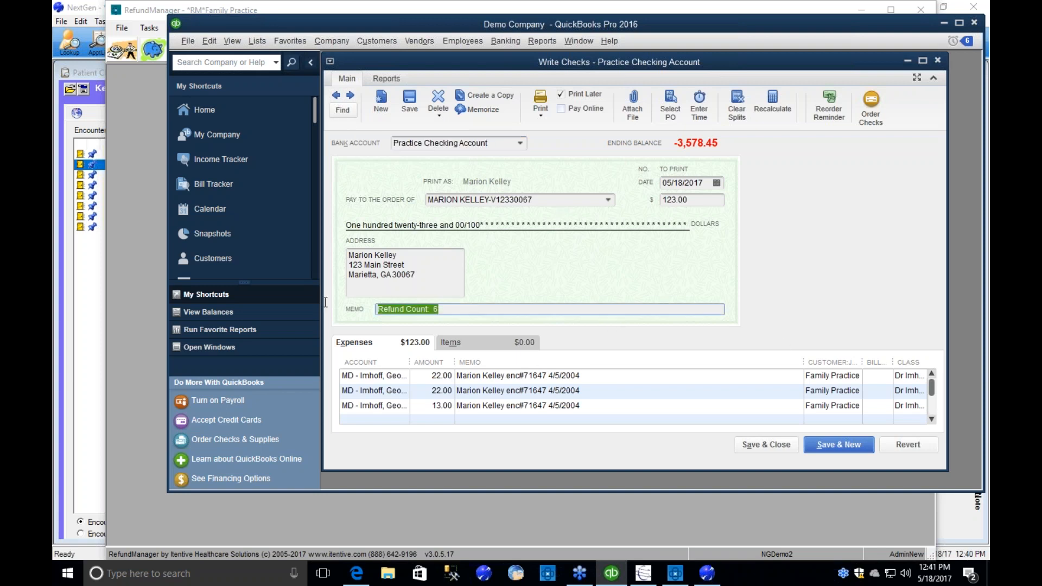
click(931, 419)
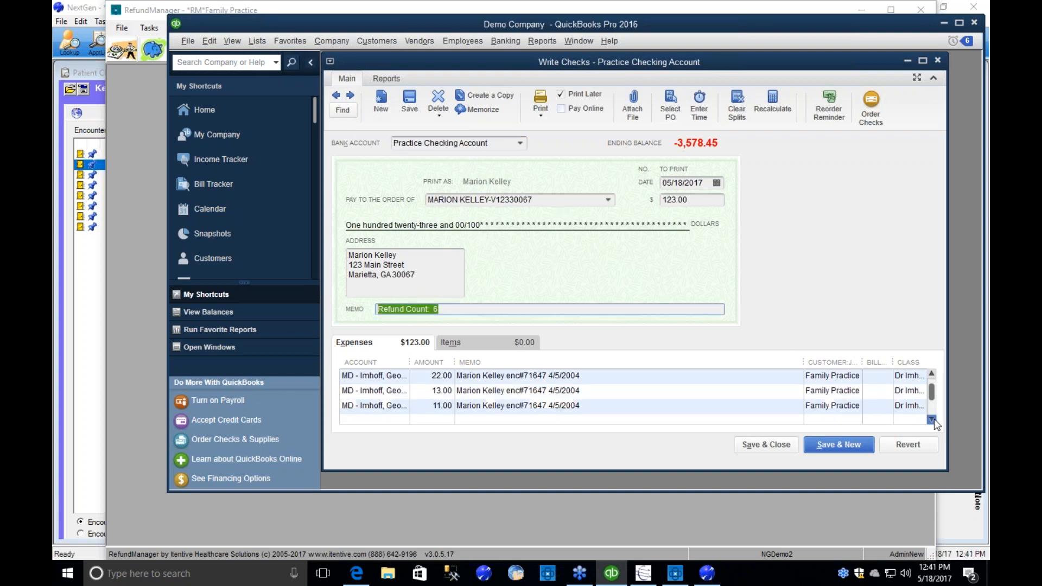
click(932, 419)
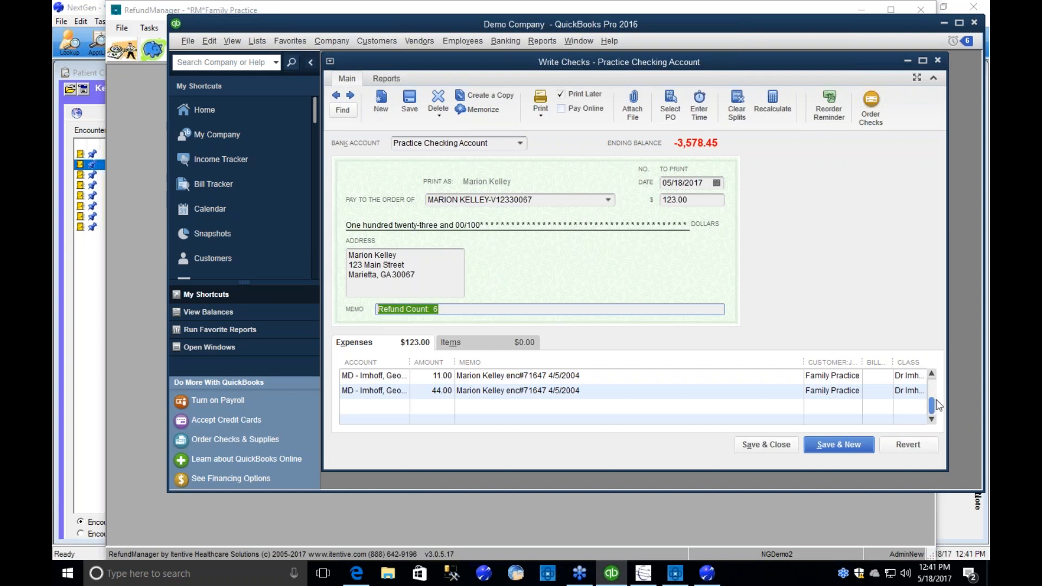
Return to the first expense lines of the $123.00 check, then go back through the United Healthcare checks to the Medicare GA check.
drag(932, 405, 933, 374)
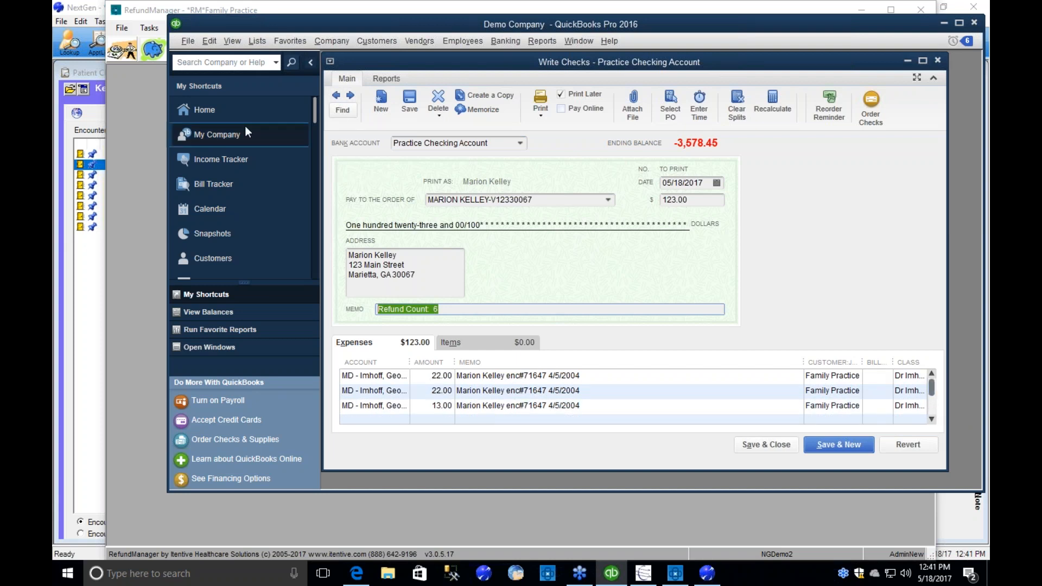
click(336, 95)
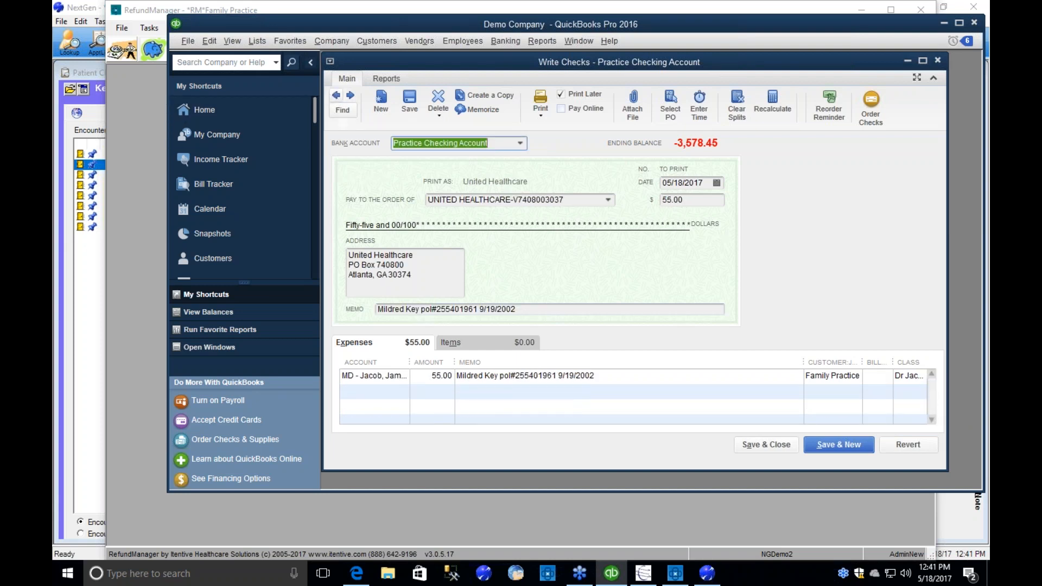
click(336, 95)
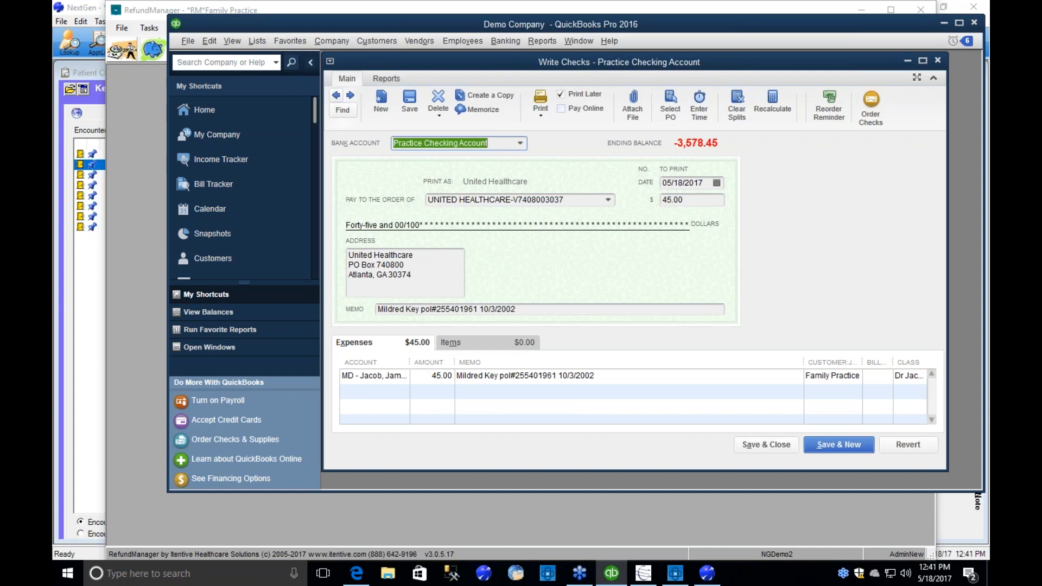
click(336, 95)
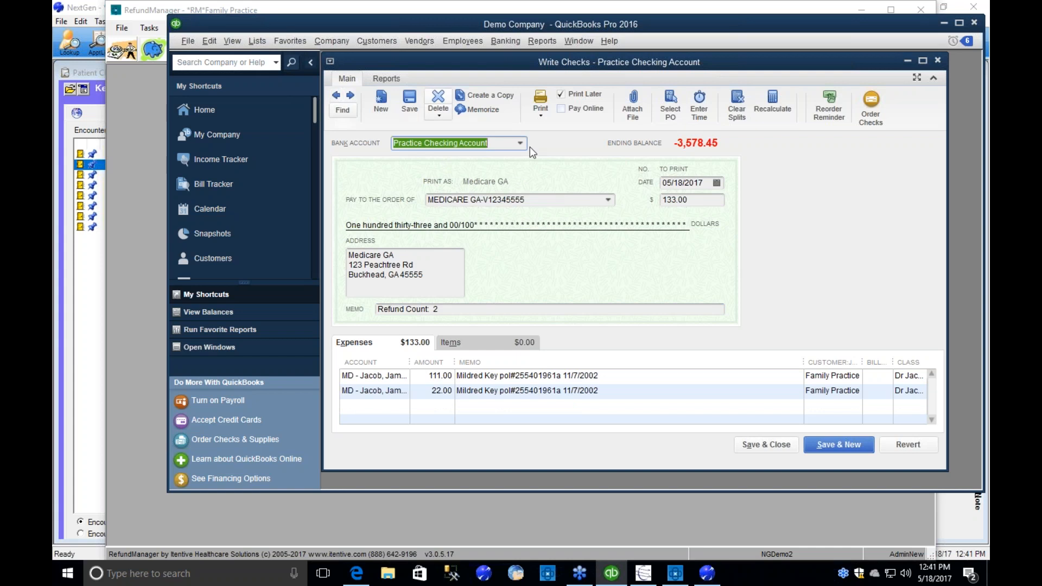
Print the queued checks as a batch, using Microsoft XPS Document Writer on PORTPROMPT as the printer.
click(541, 121)
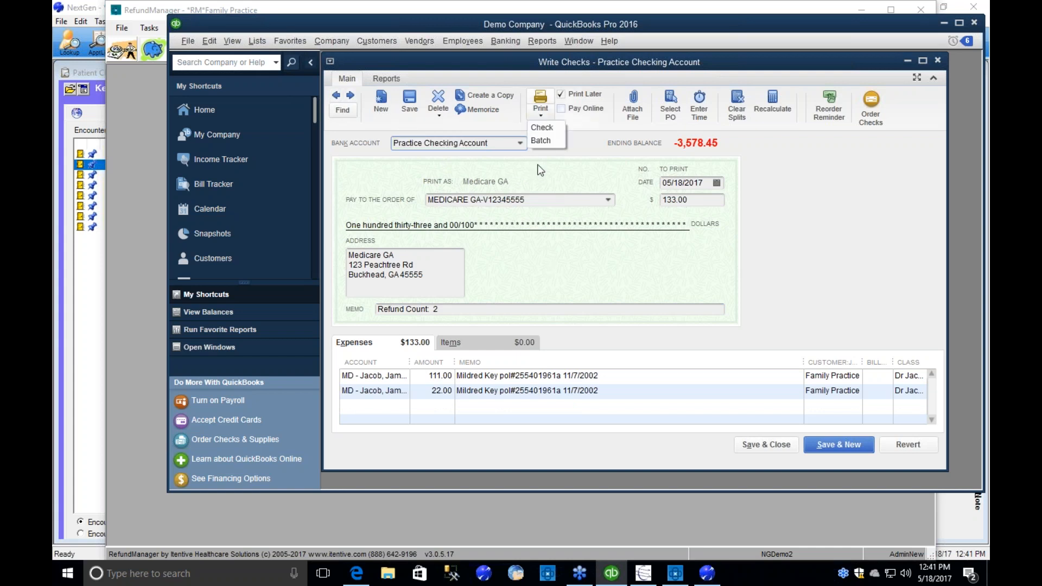
click(537, 139)
click(530, 227)
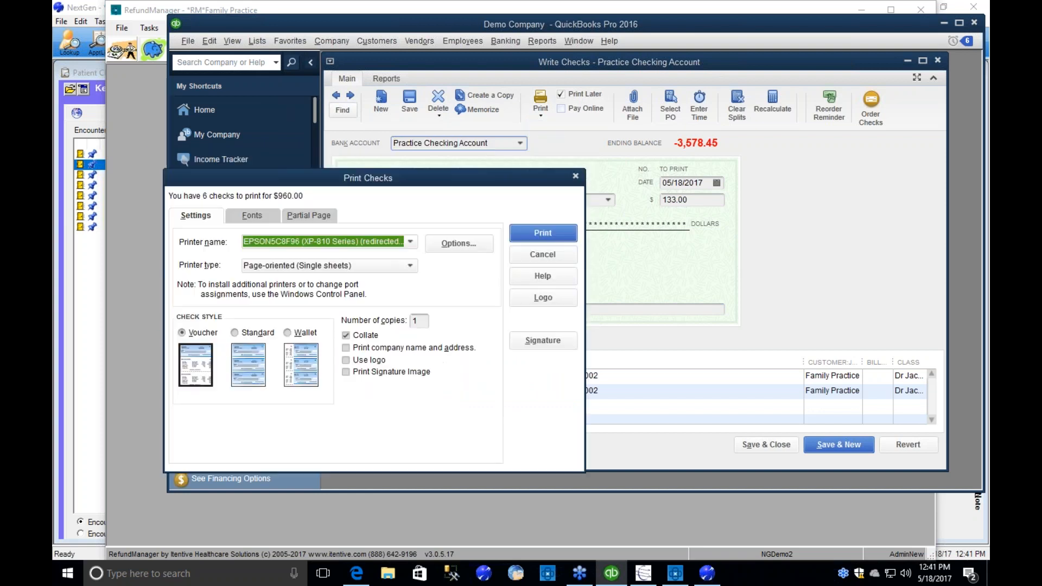
click(411, 242)
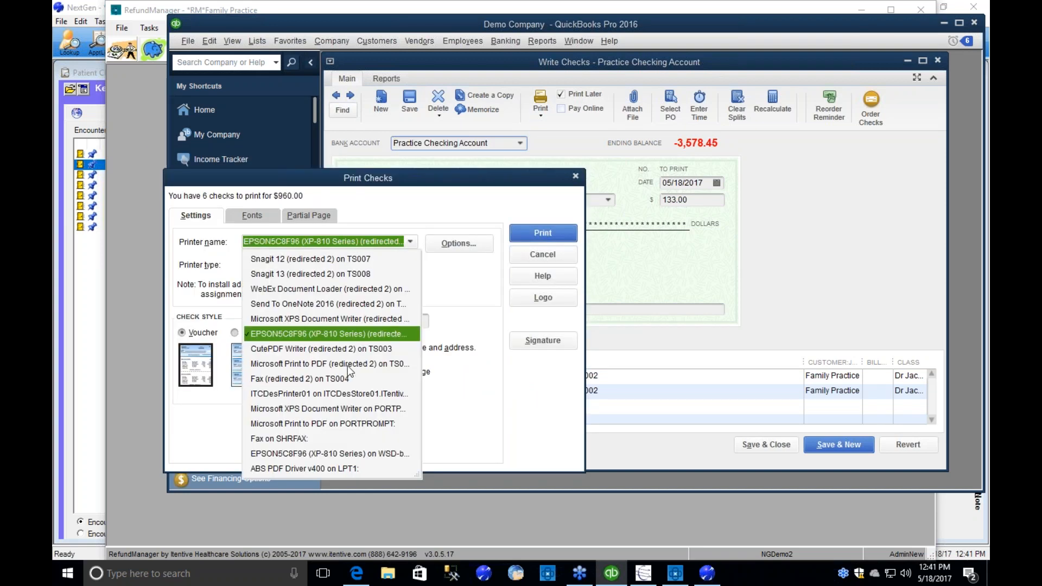
click(320, 409)
click(549, 232)
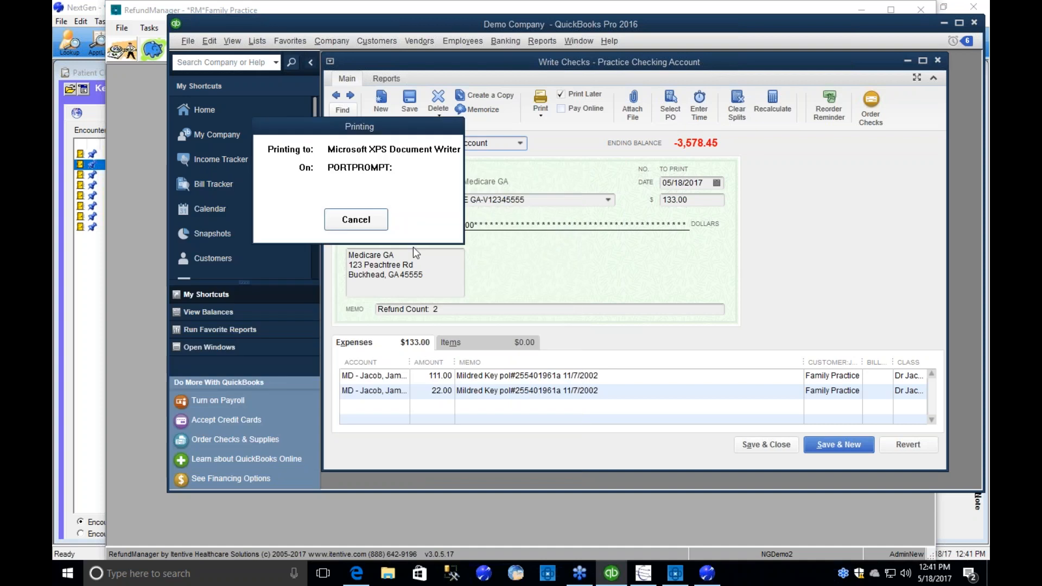
Save the print output as demo and confirm that all checks printed correctly.
text(demo)
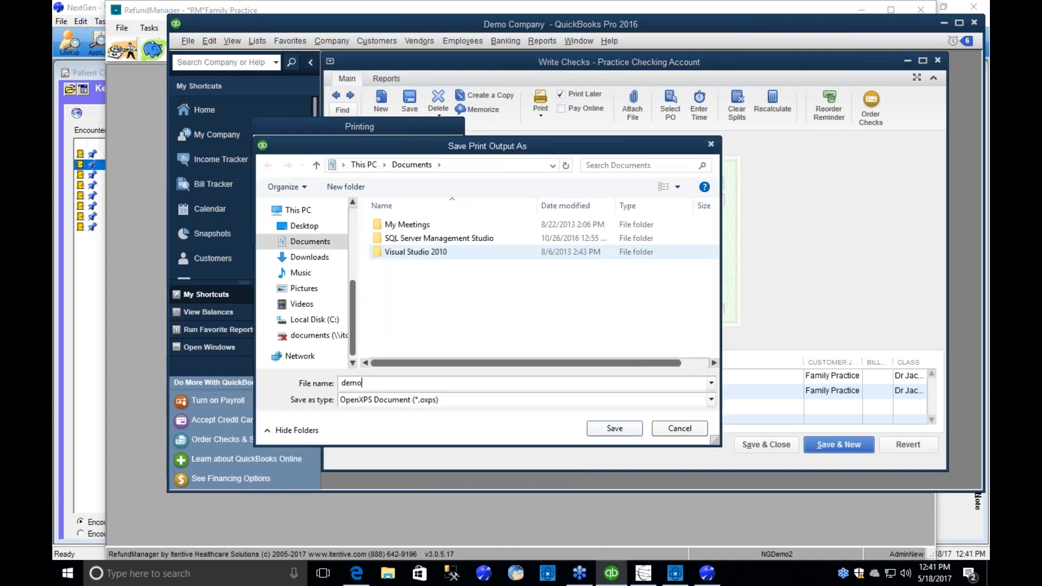
key(Return)
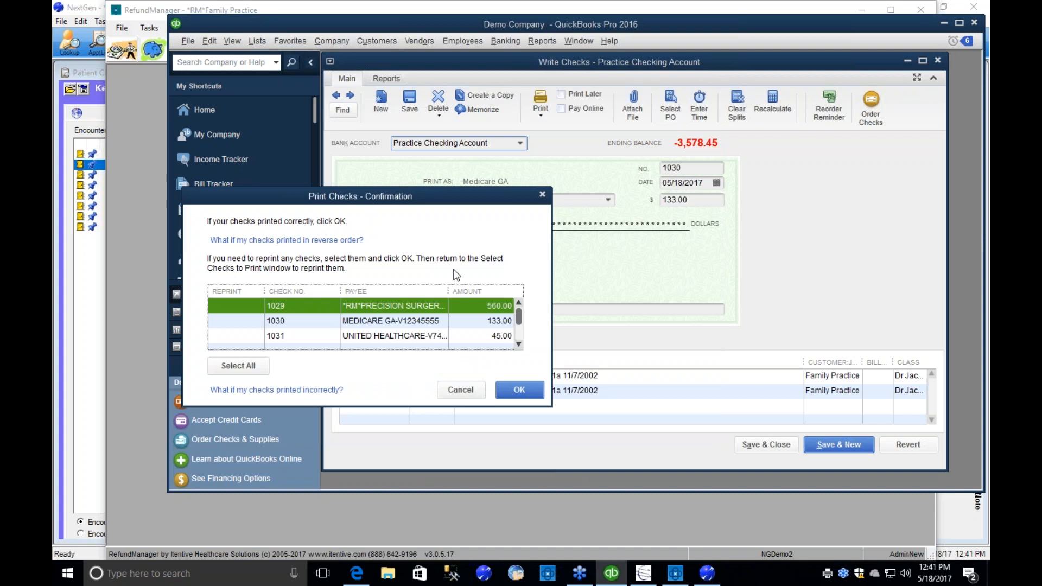
click(519, 390)
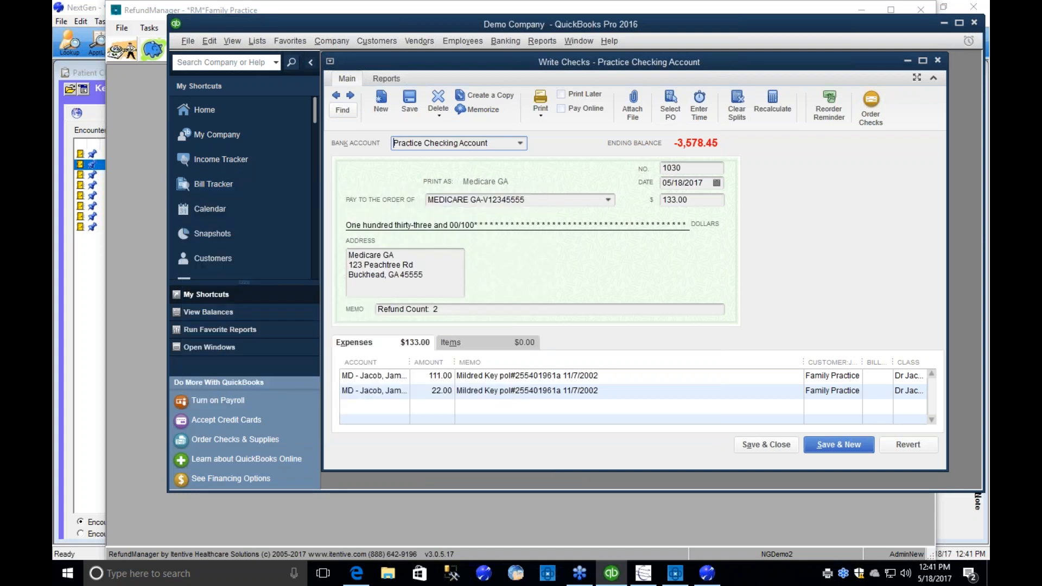
click(692, 167)
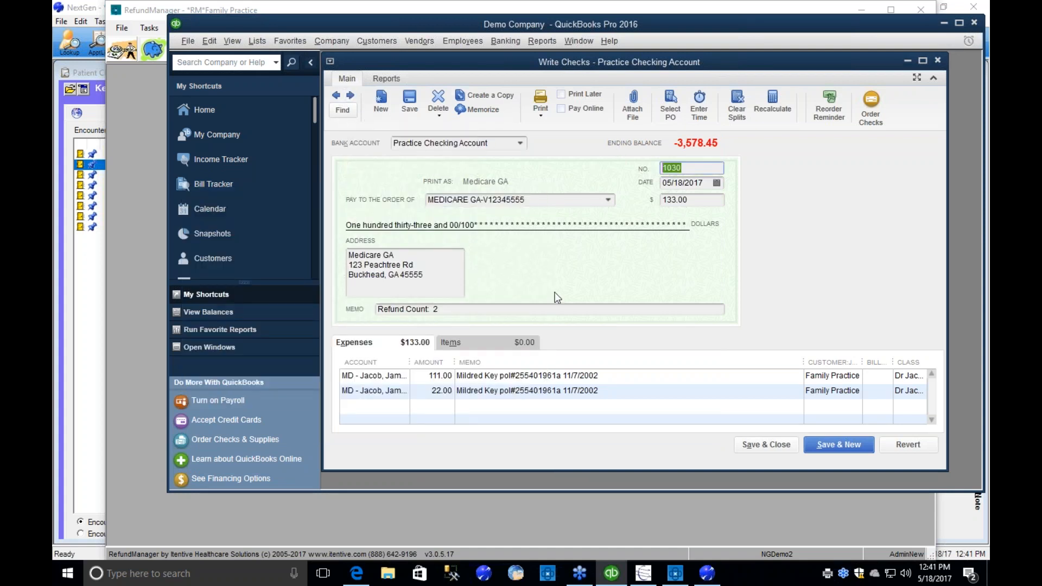
Switch to RefundManager and import the QuickBooks payment information for open payment run 279.
click(148, 285)
click(720, 290)
click(221, 52)
click(205, 319)
click(268, 186)
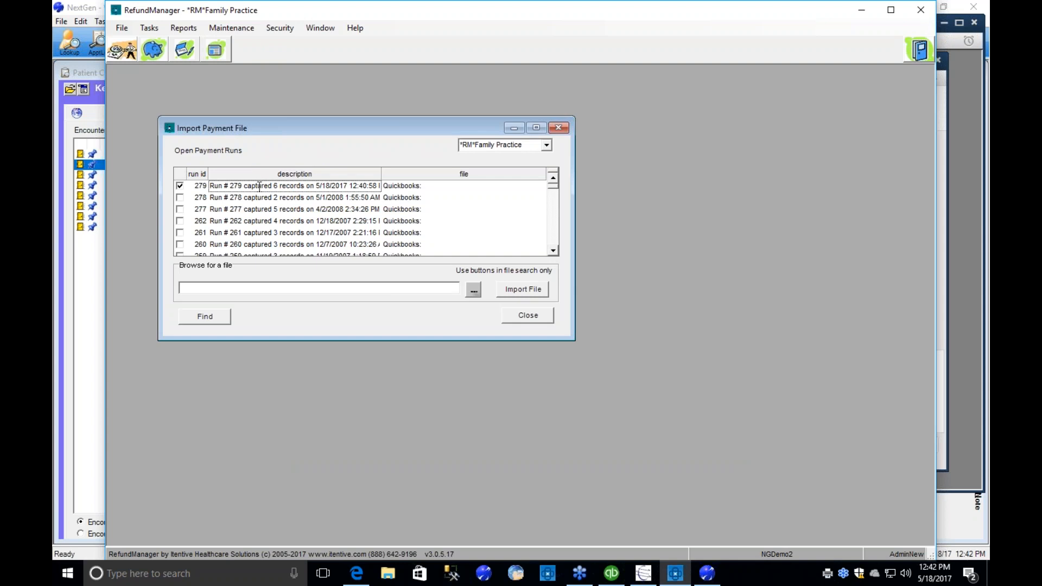
right_click(260, 187)
key(Escape)
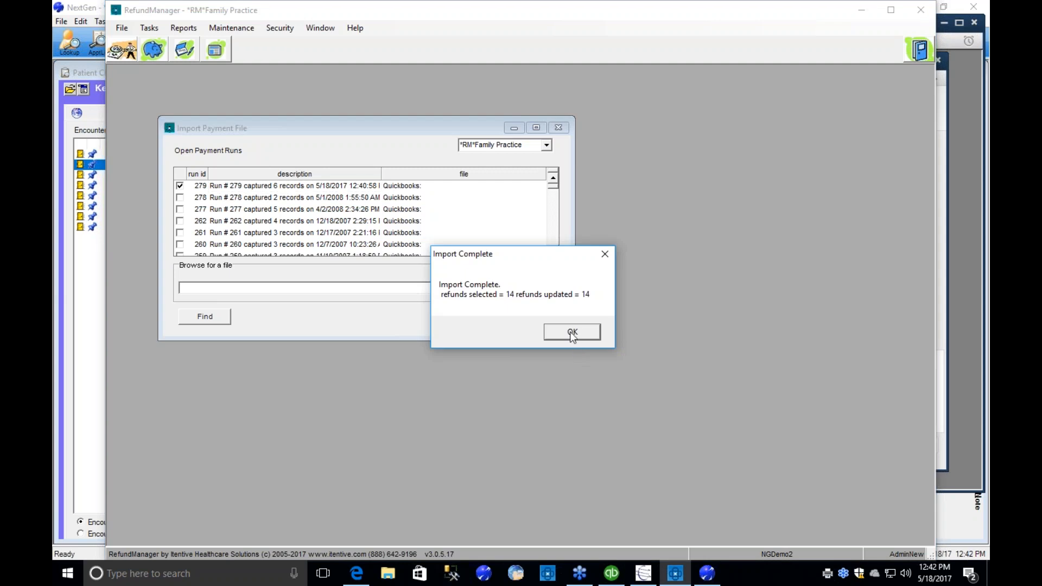
click(572, 333)
Switch to NextGen, refresh the encounter's notes, and read the sealed RefundManager Exported Refund note before closing it.
click(708, 574)
click(153, 175)
click(153, 165)
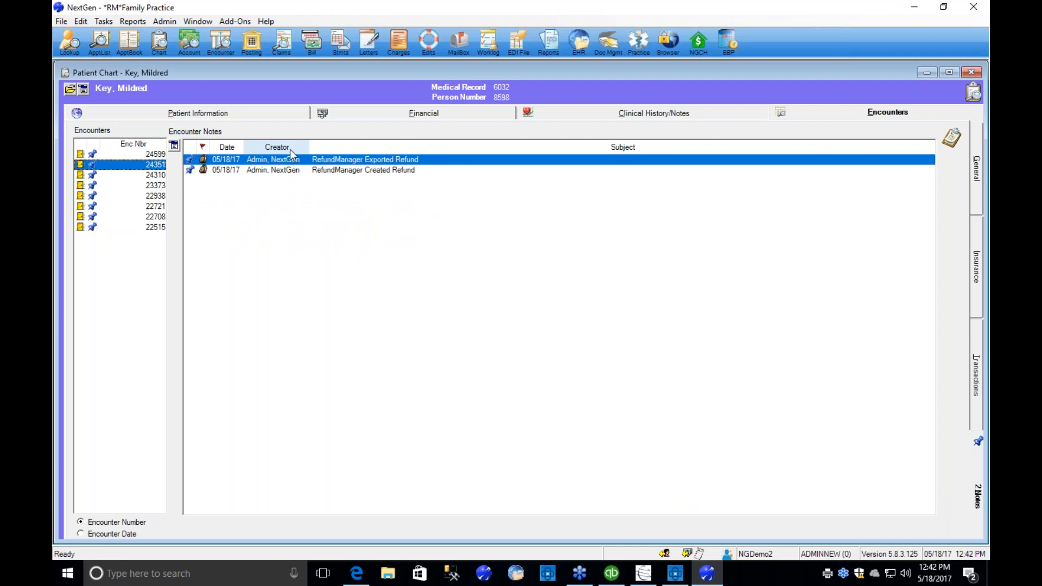
double_click(320, 163)
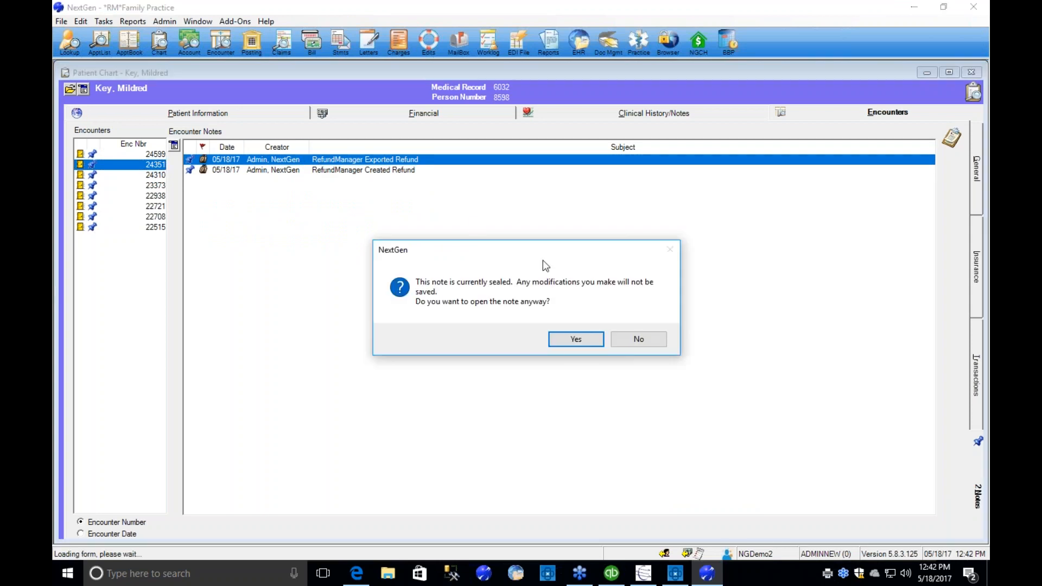
click(572, 340)
drag(457, 234, 375, 217)
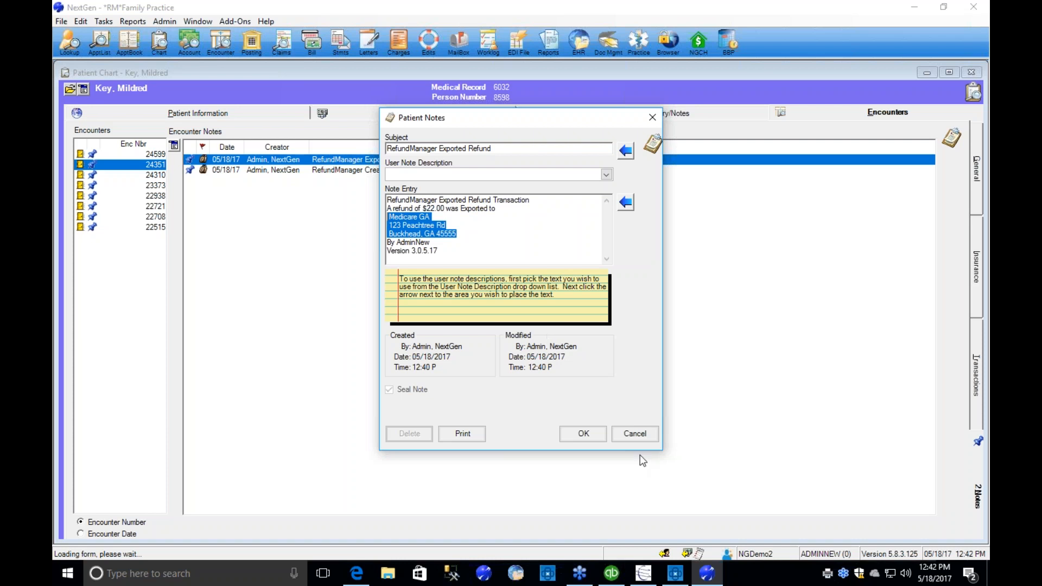
click(641, 437)
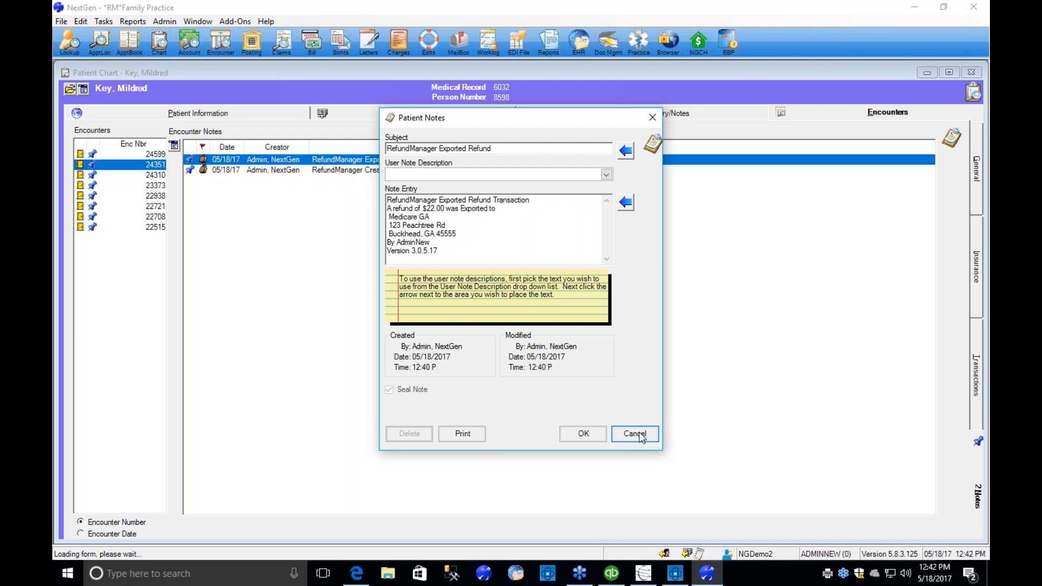
Show the encounter's transactions and widen the Tracking Desc column to read the Medicare refund's full check details.
click(972, 380)
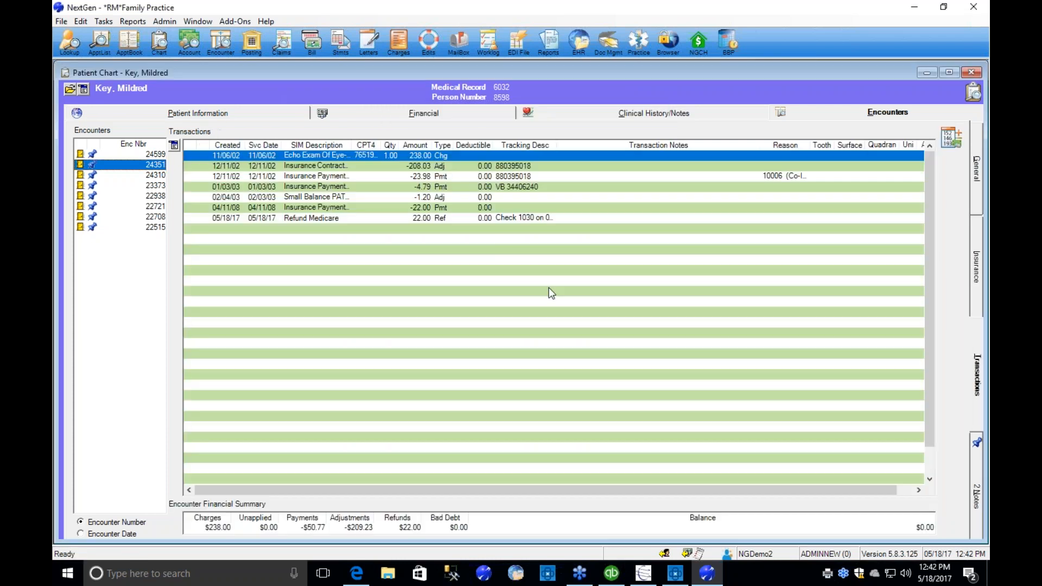
drag(555, 145, 662, 145)
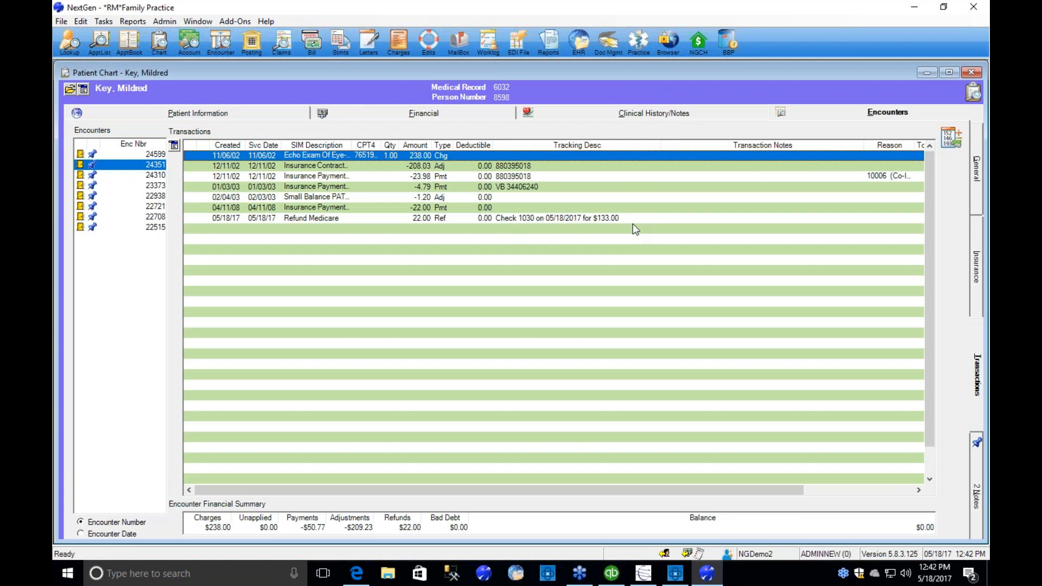